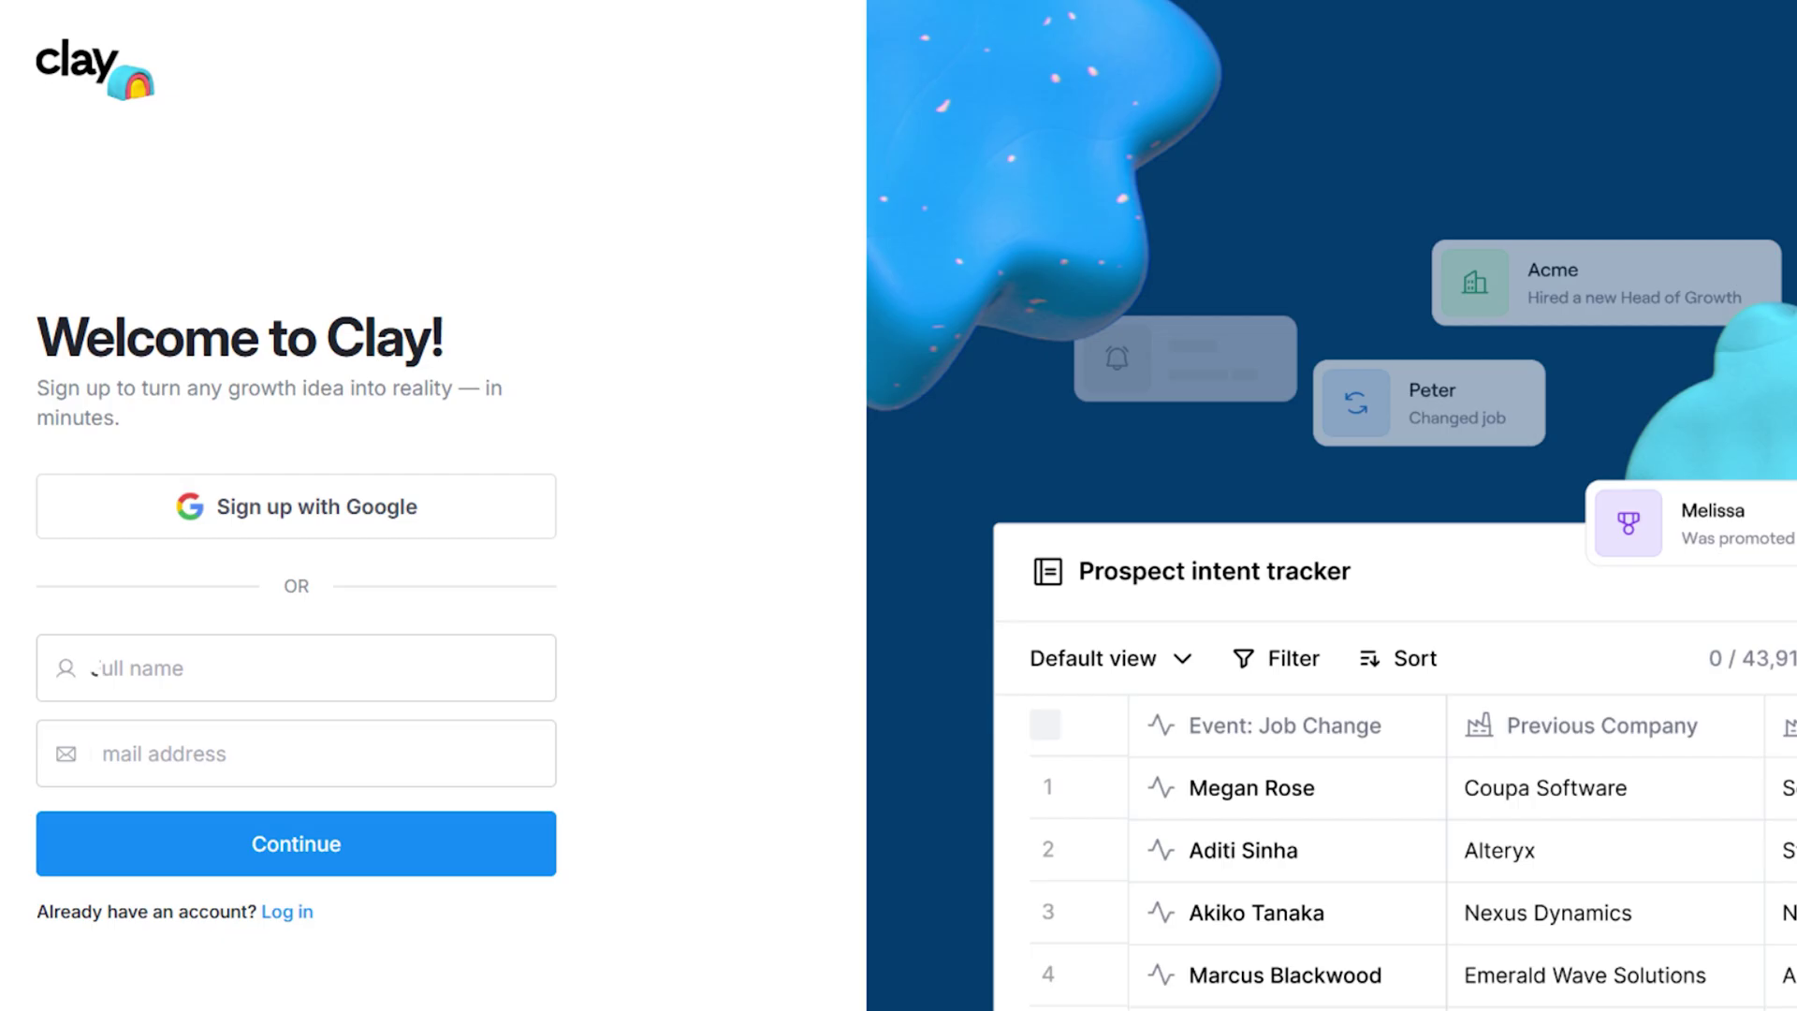
Sign up for a Clay account with the user's first name and email address.
type("John")
key("Tab")
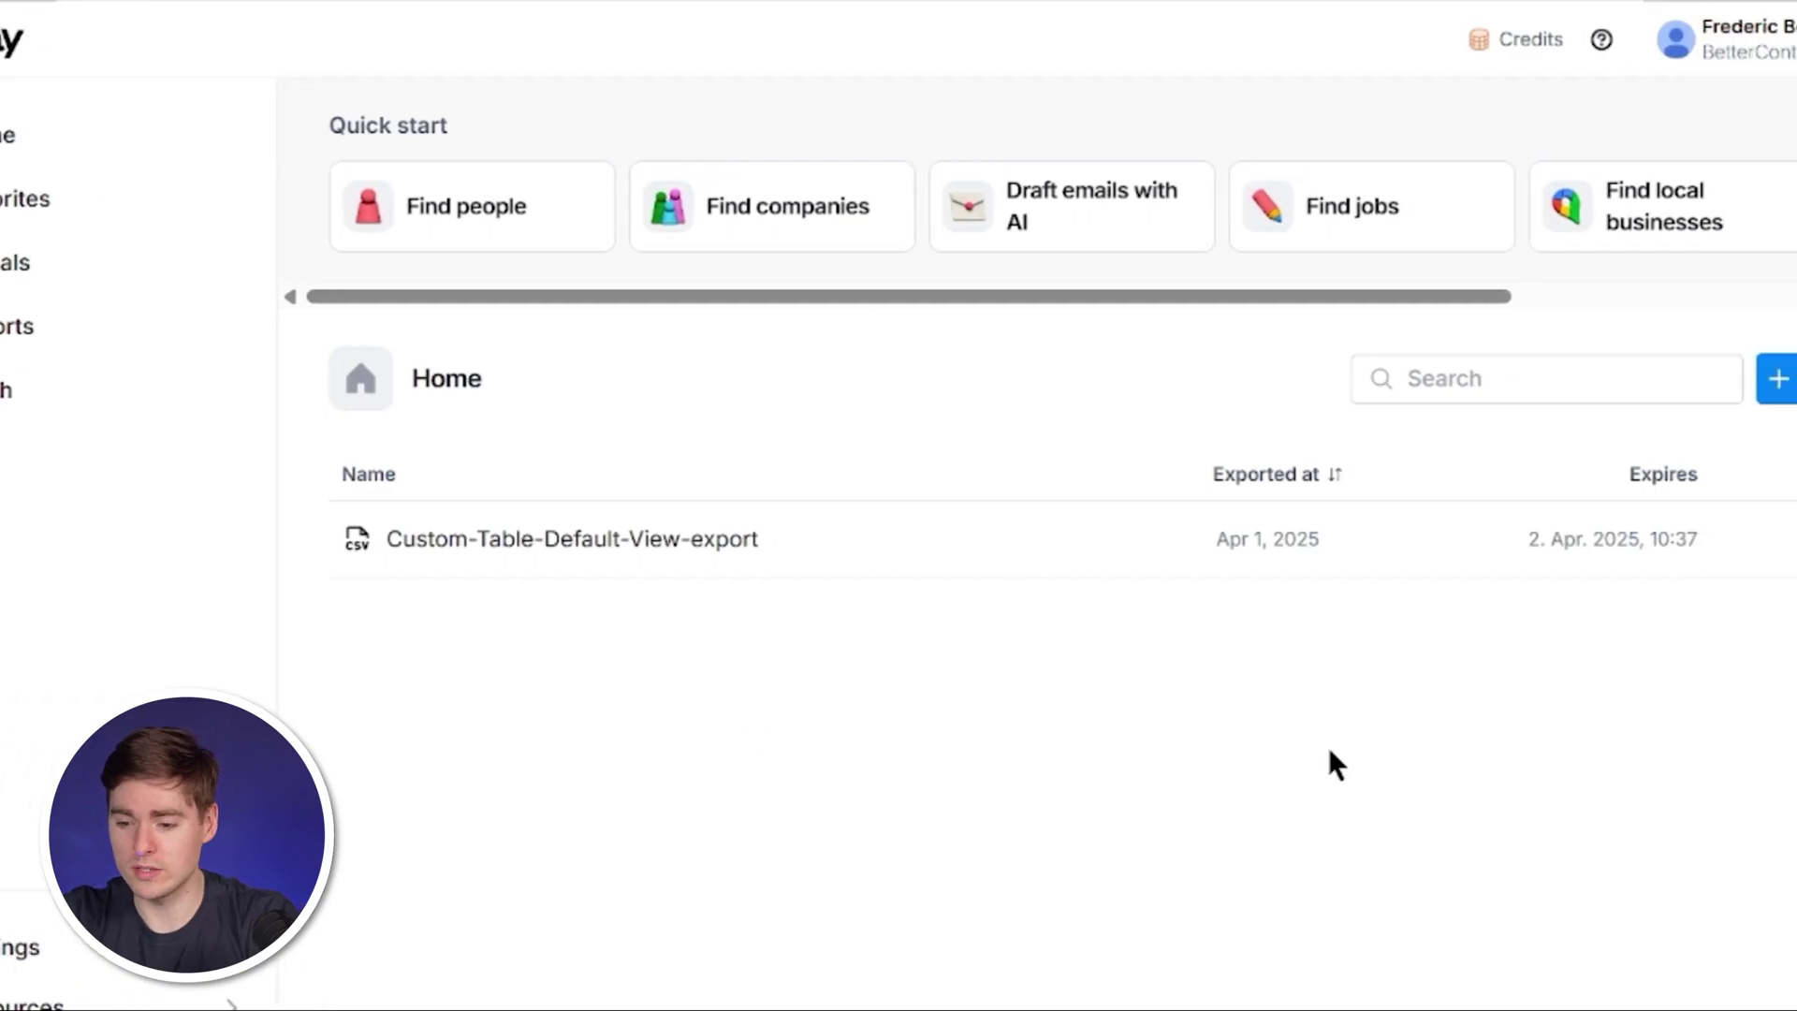
Create a new workbook and choose Find People as its data source.
left_click(1785, 390)
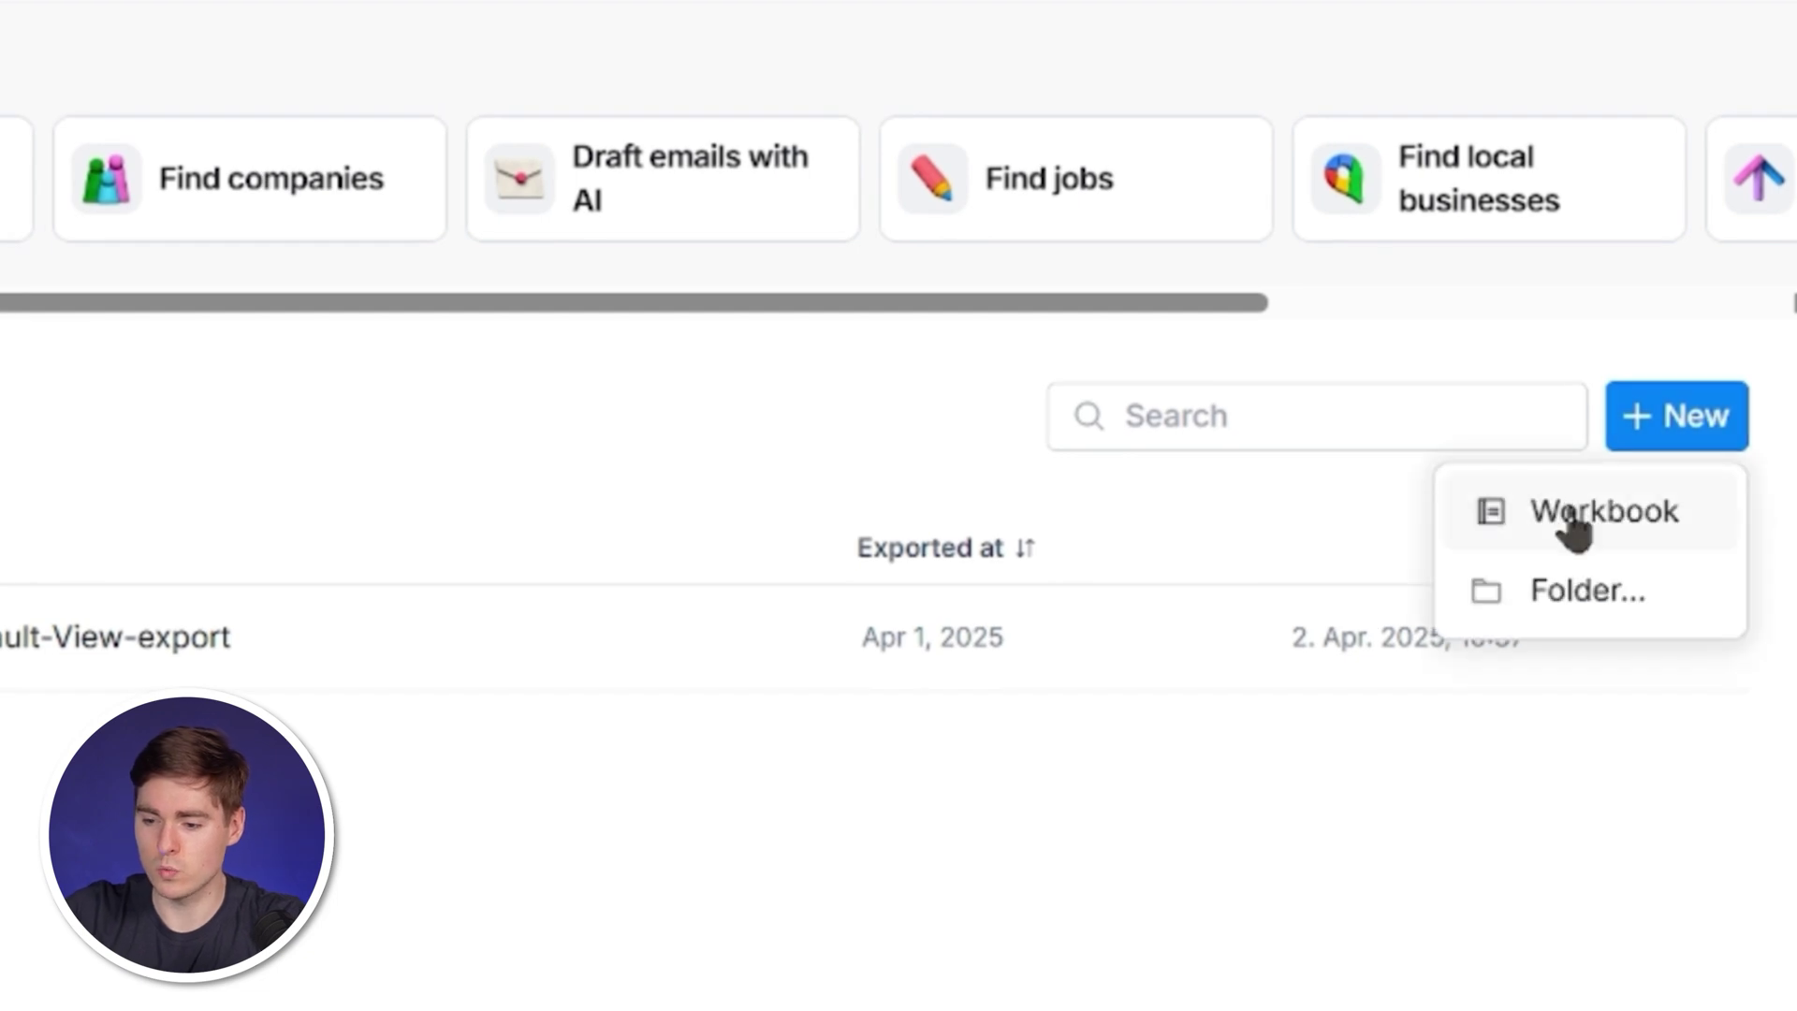
left_click(1573, 516)
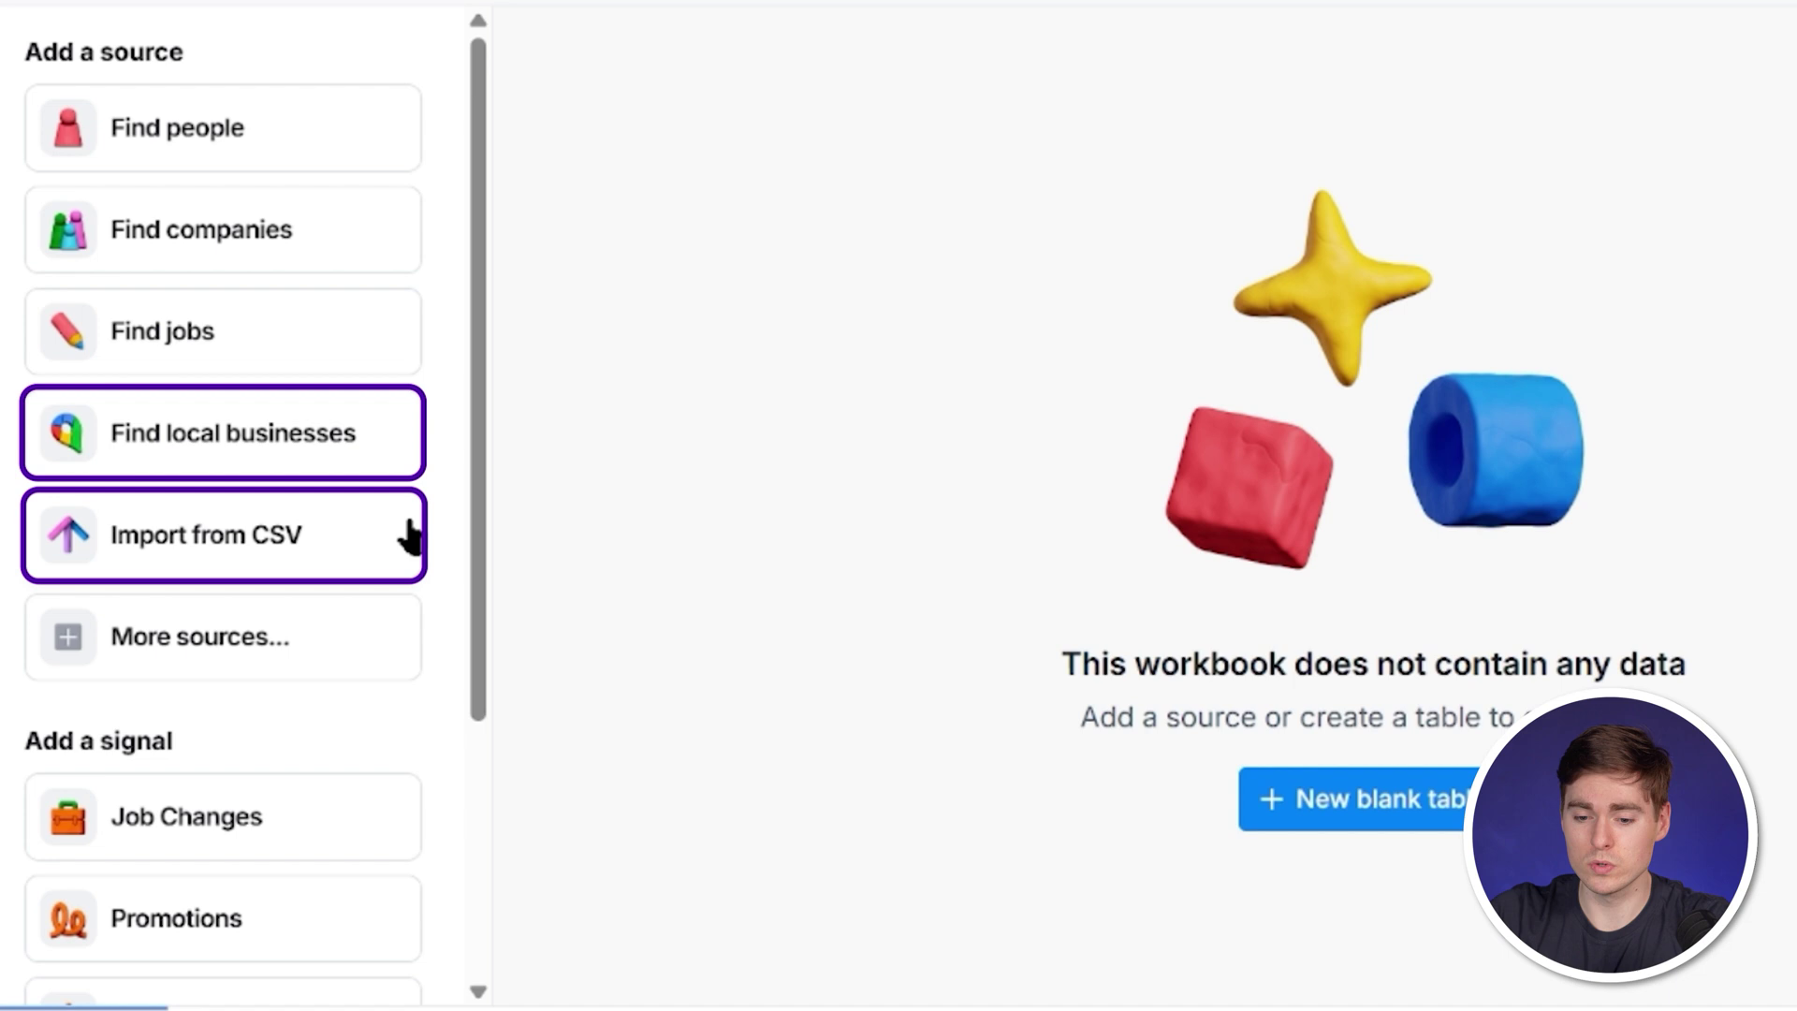
left_click(274, 652)
scroll(632, 482, "down", 1)
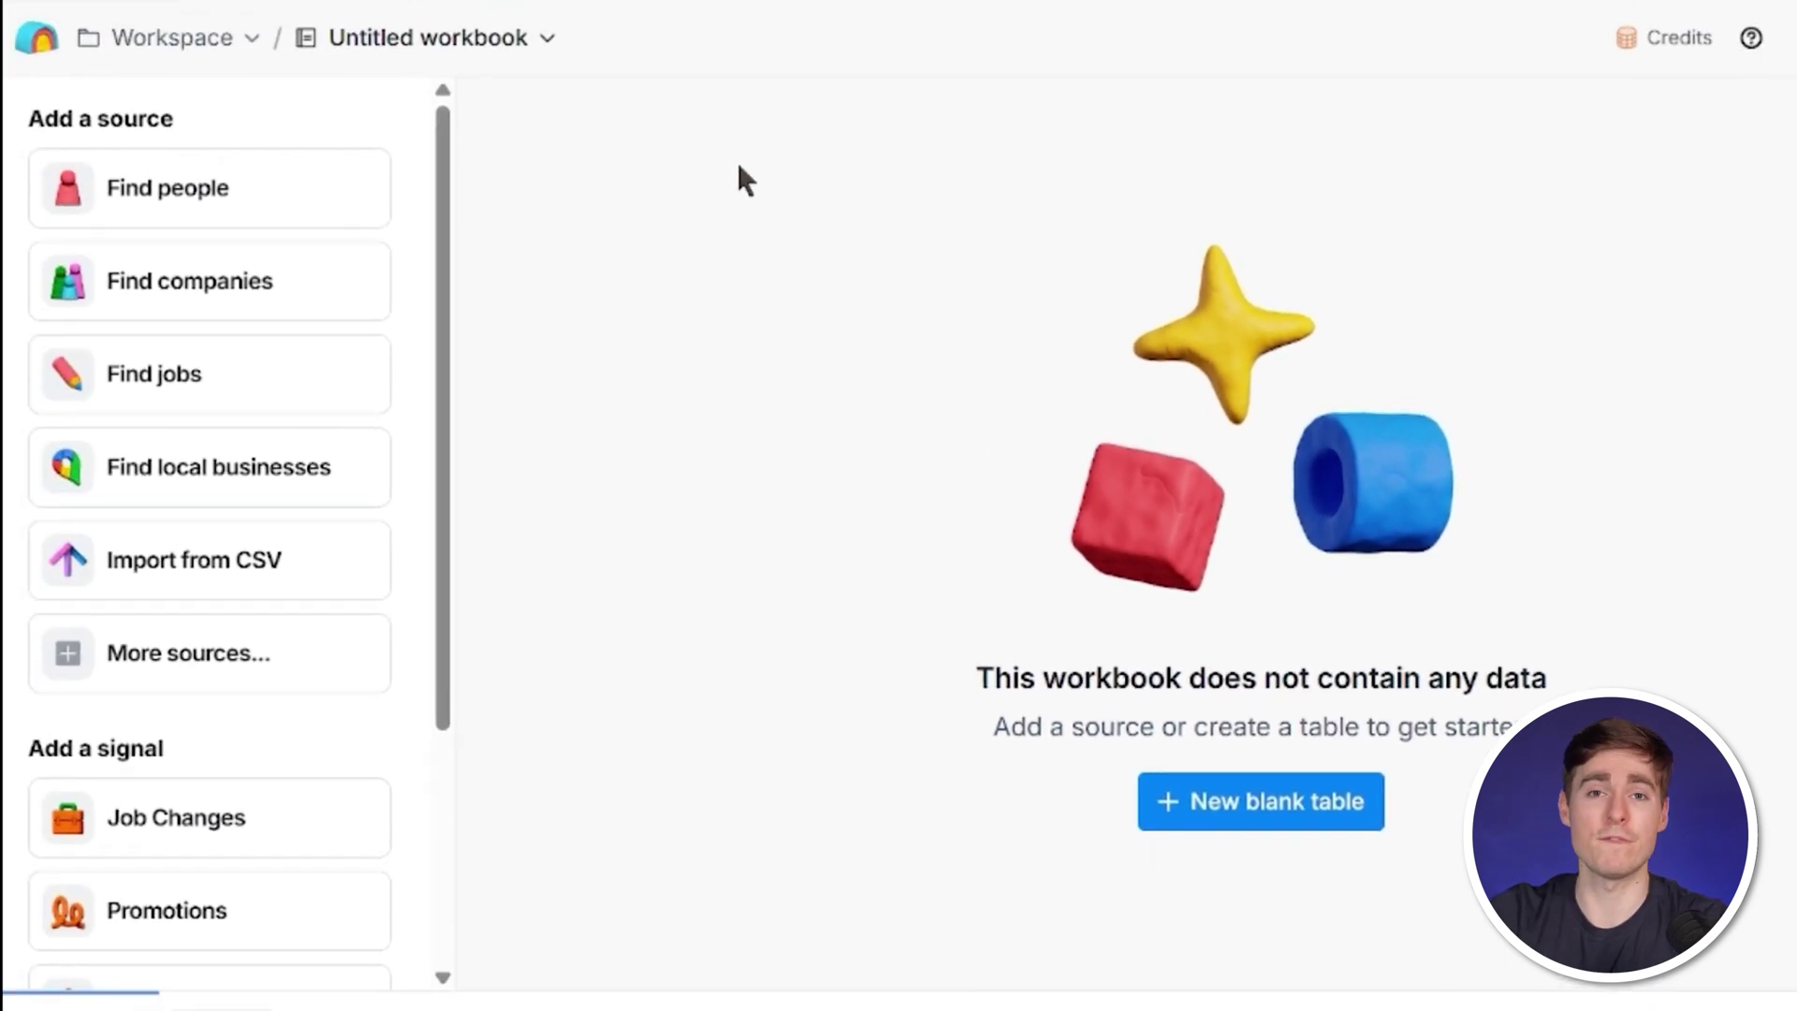
left_click(287, 187)
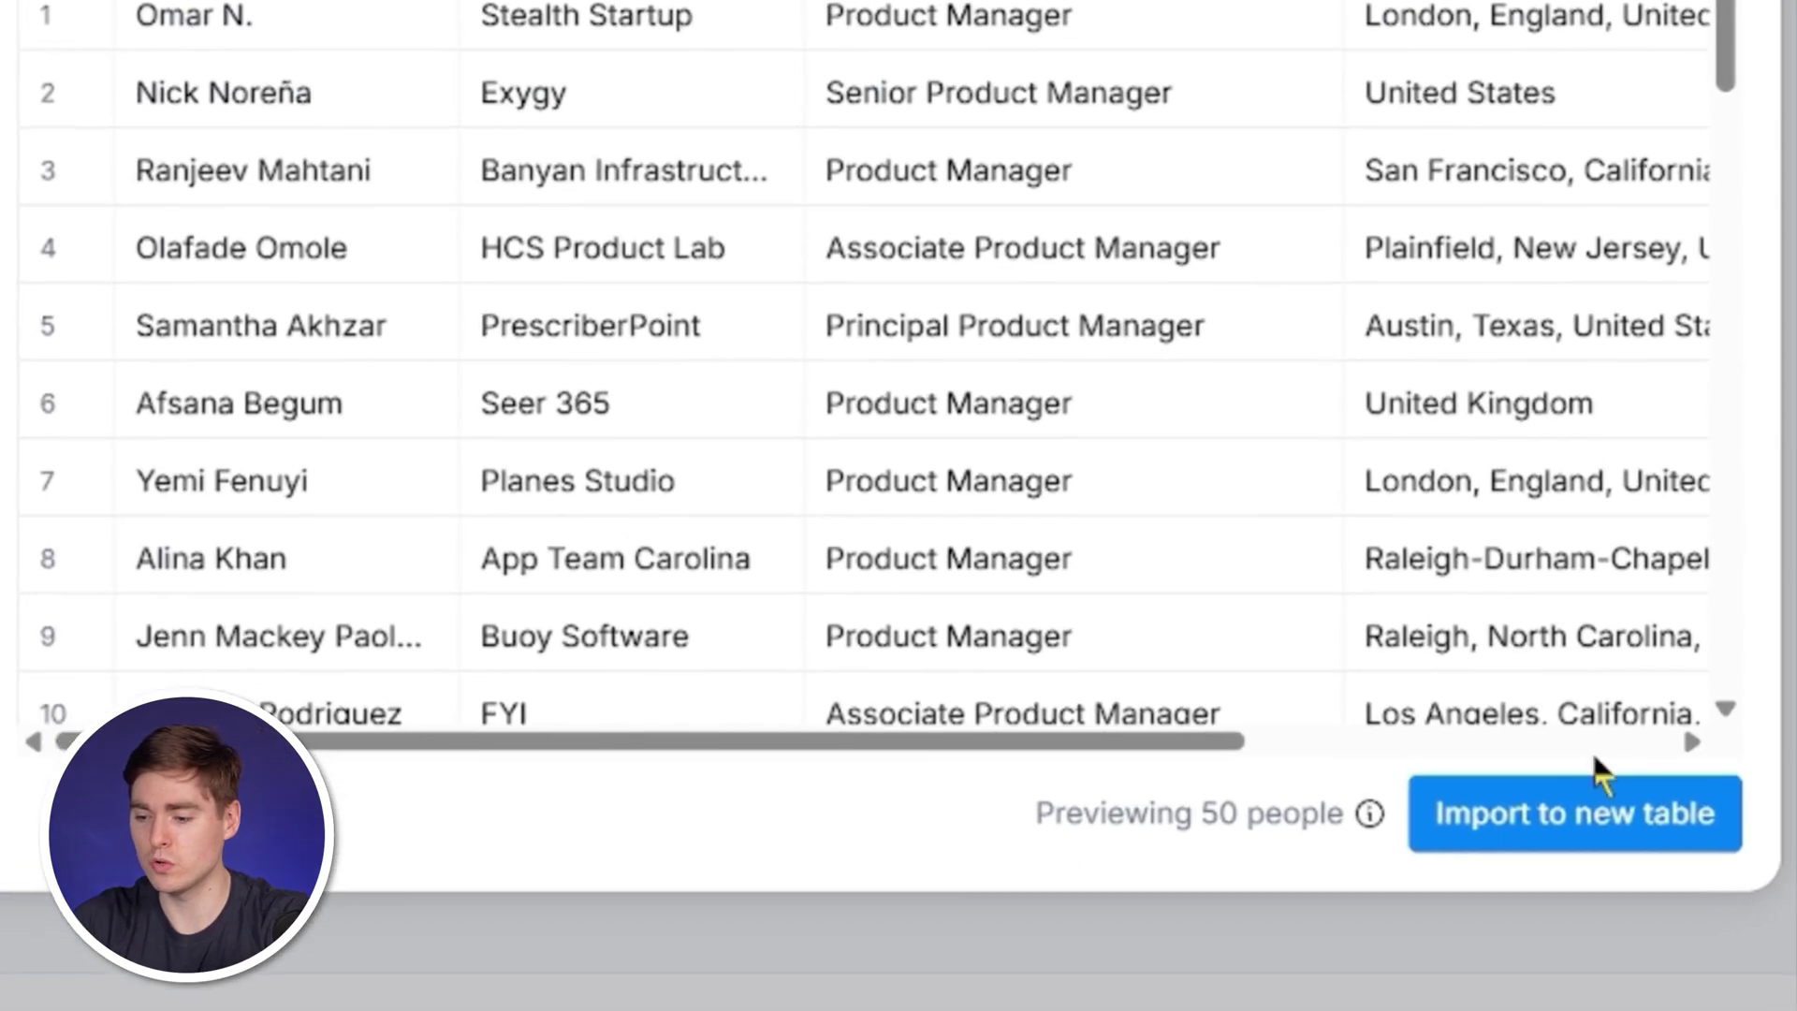
Import the found product manager profiles into a new 100-row table.
left_click(1573, 811)
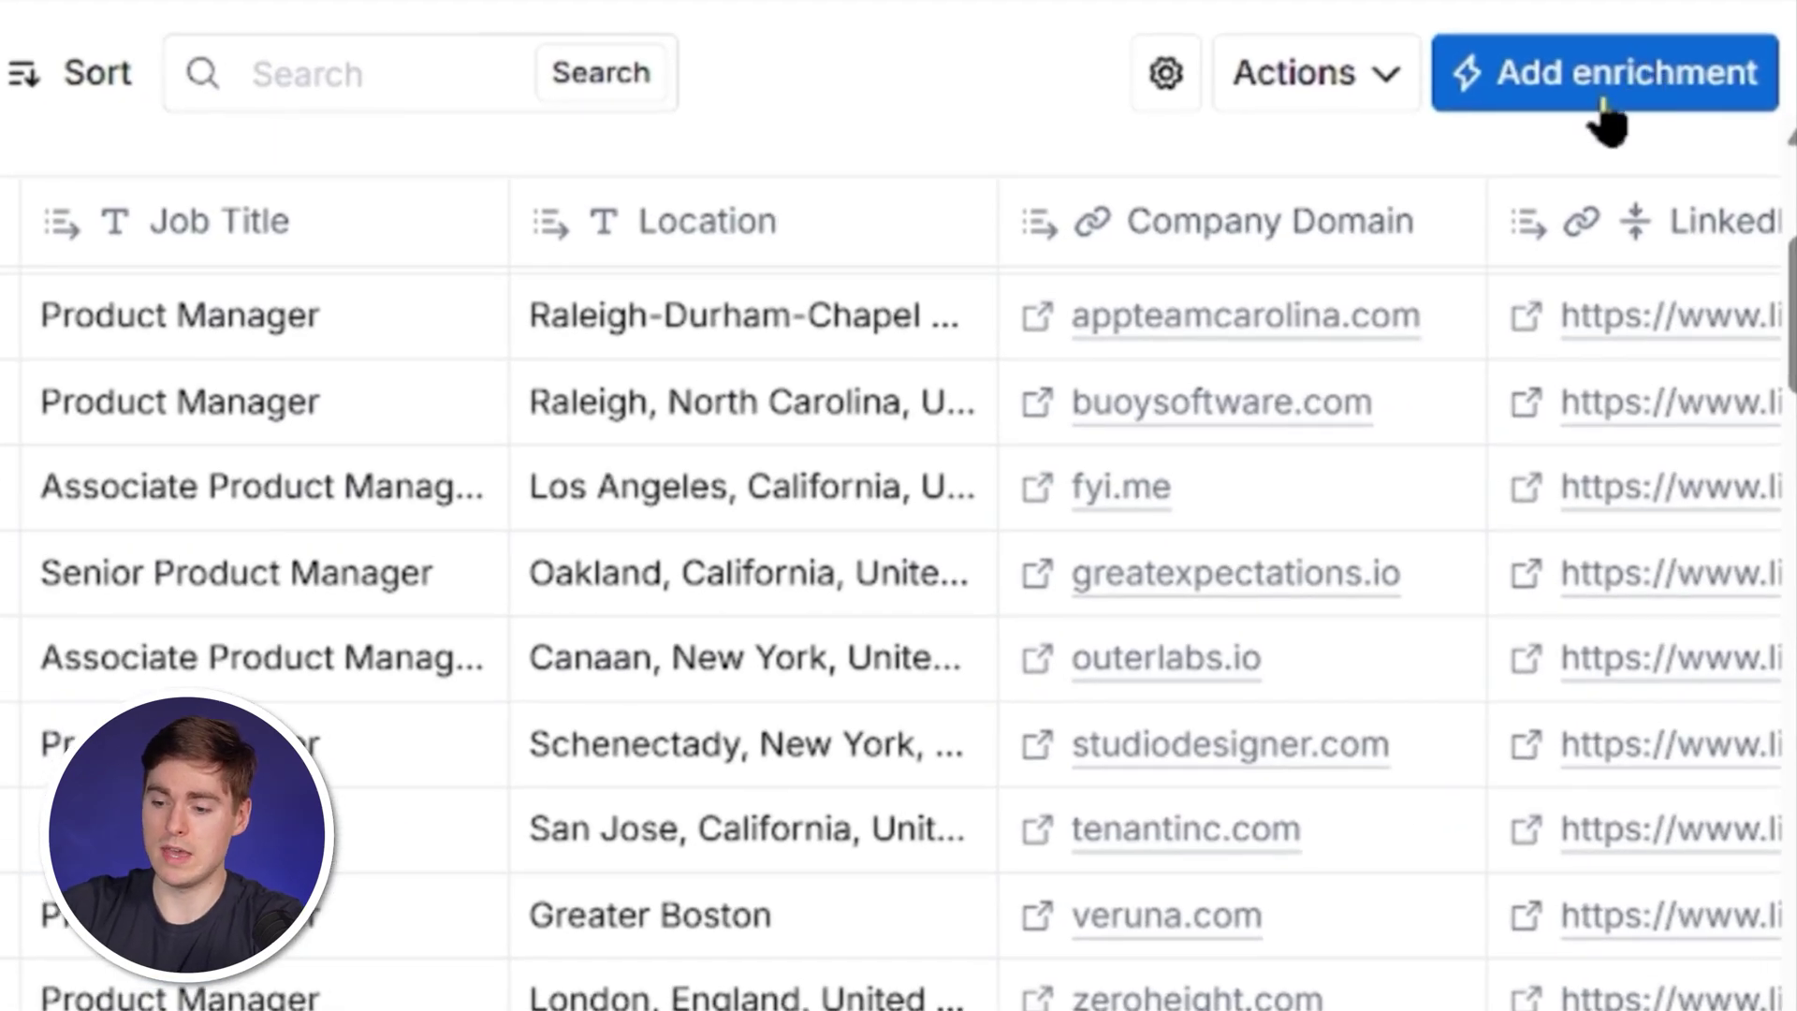
Add the 'Check if Company Offers a Free Trial' enrichment template, found by searching 'free trial'.
left_click(1675, 139)
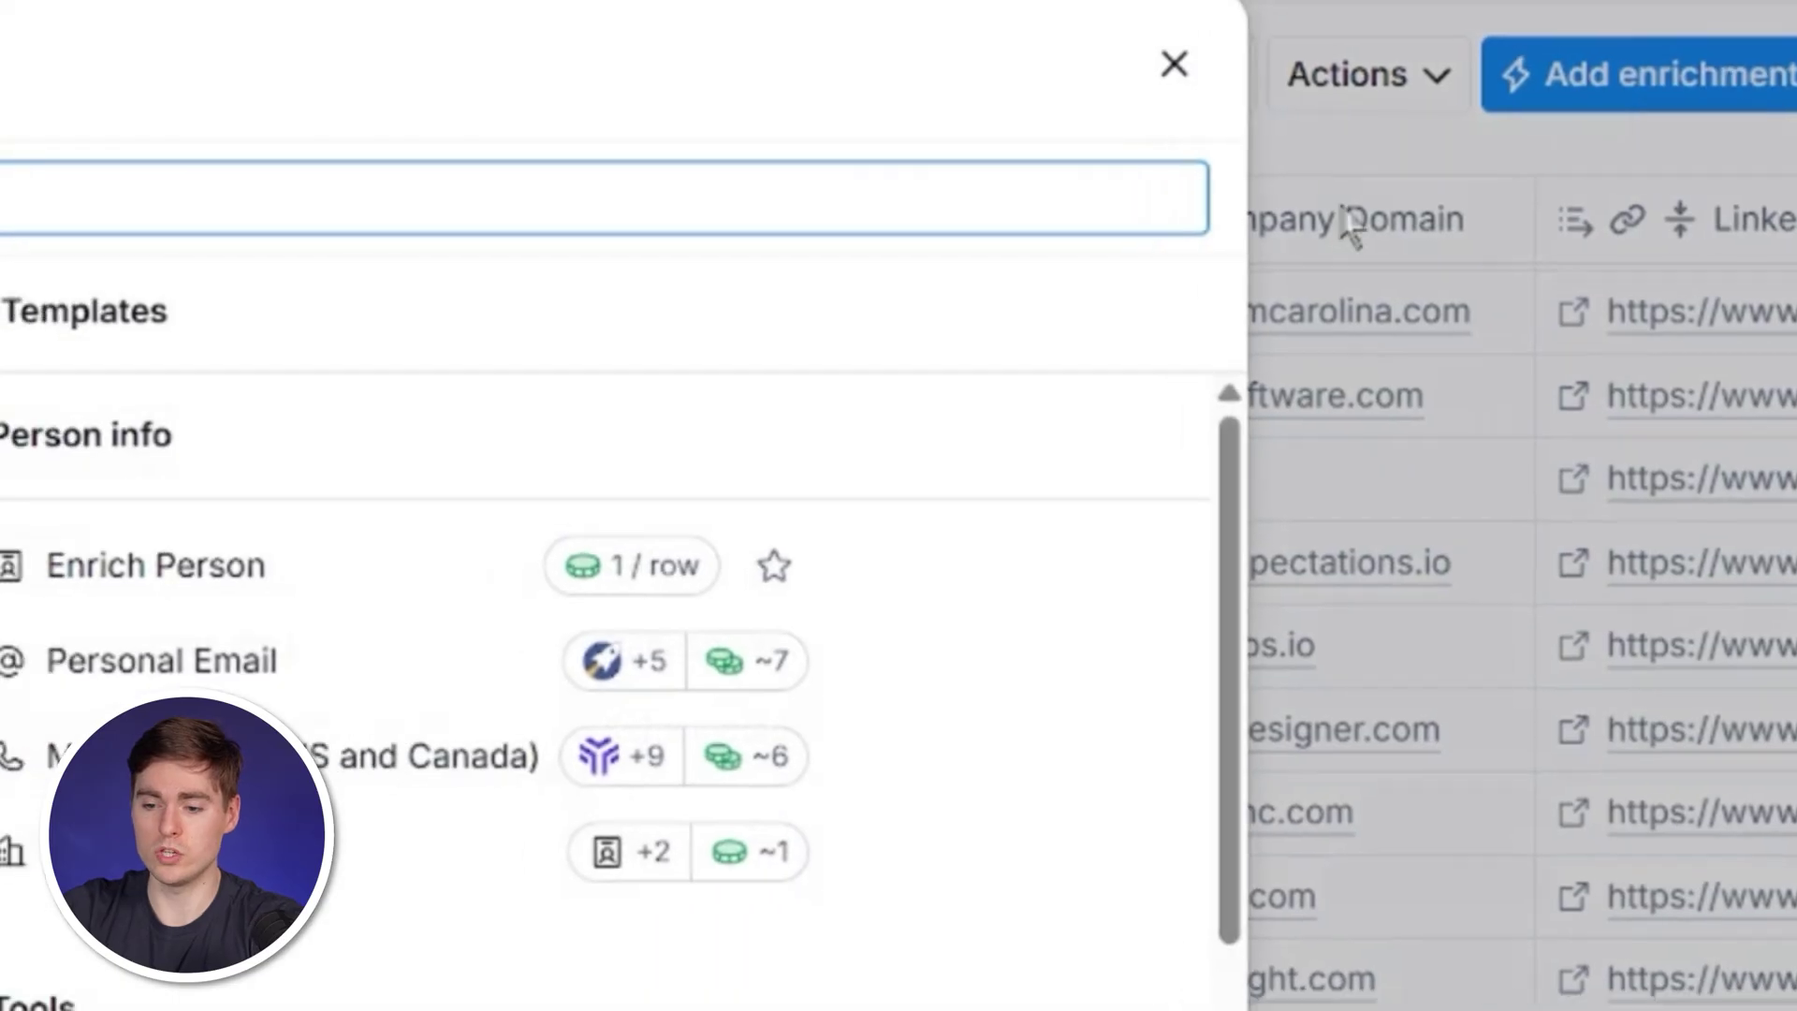
type("free trial")
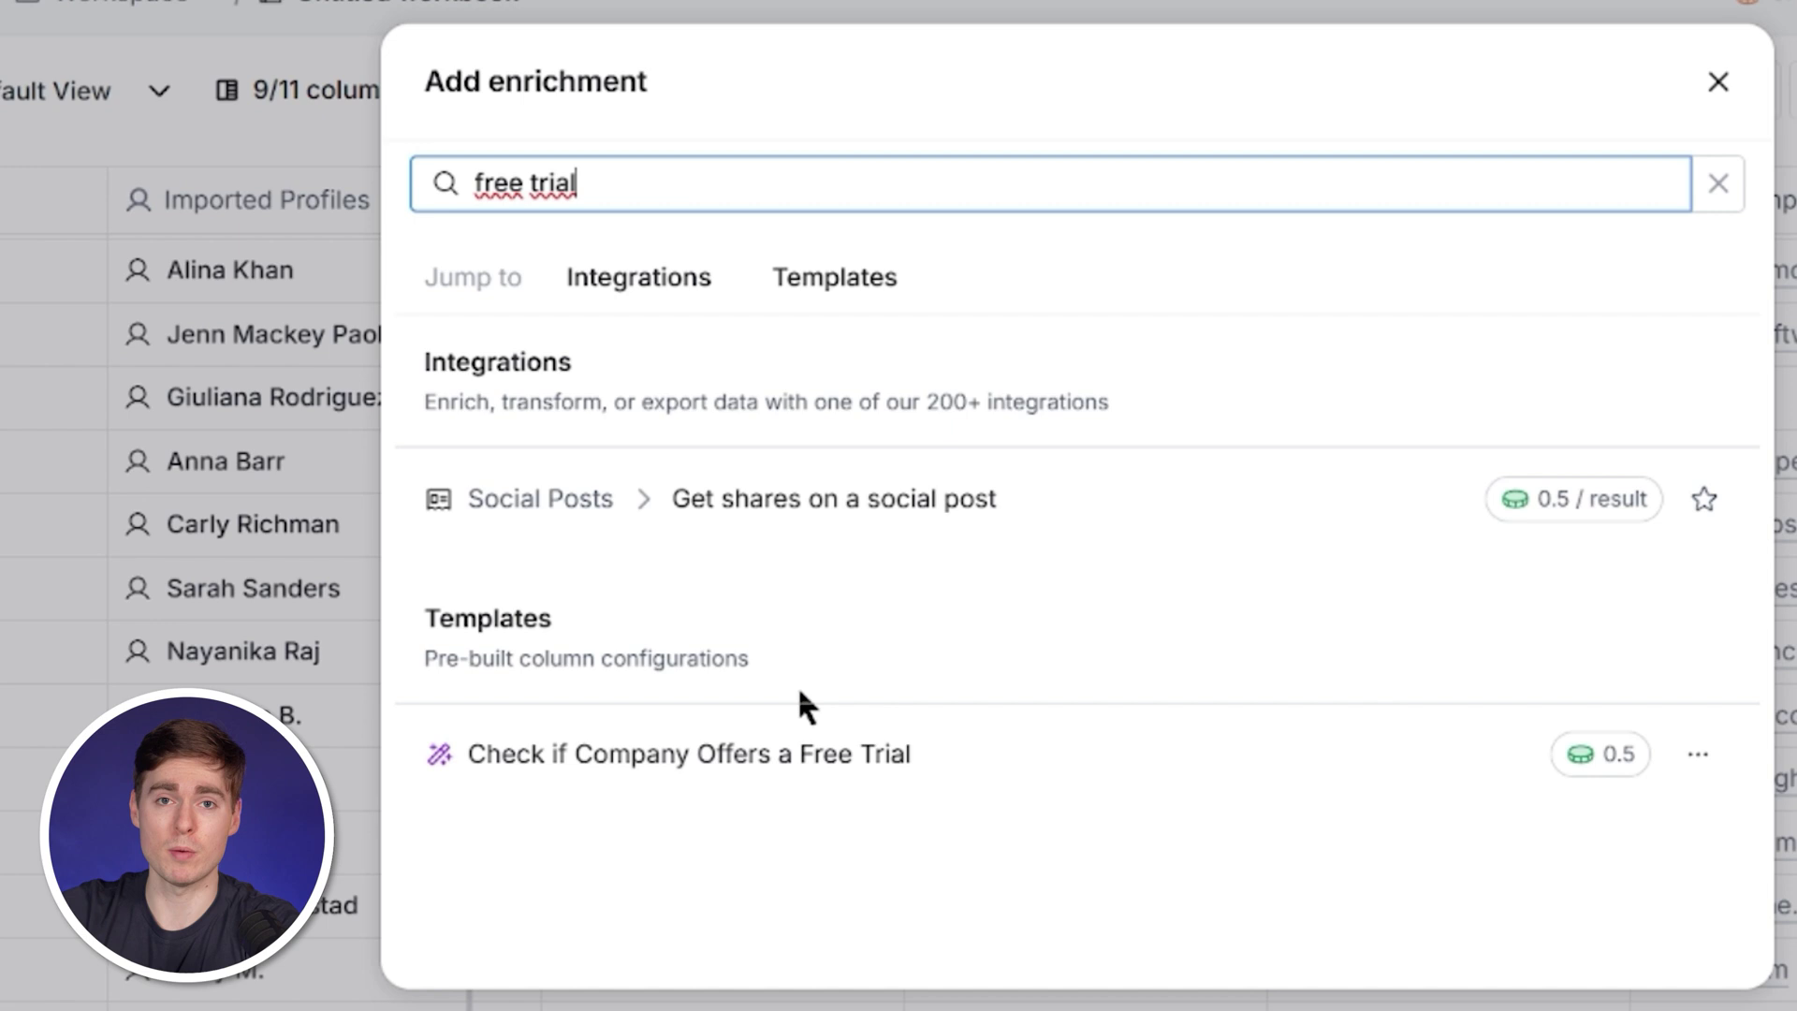
left_click(798, 714)
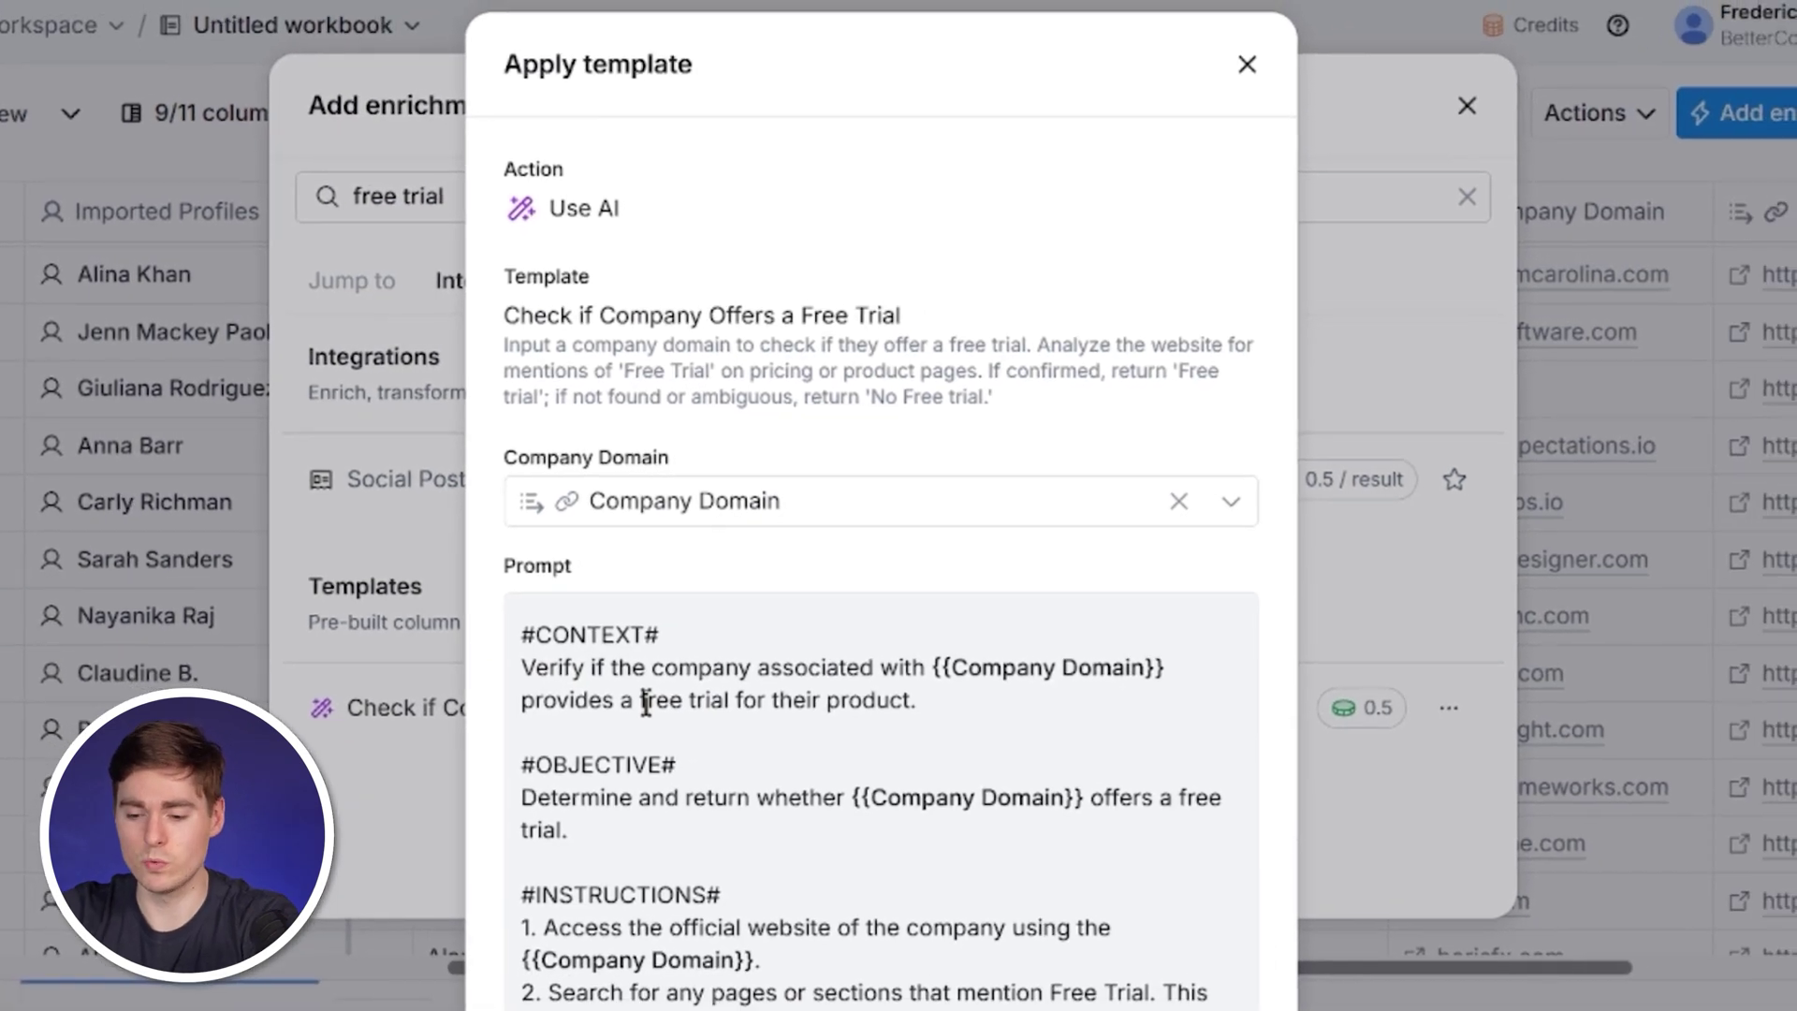
scroll(646, 701, "down", 6)
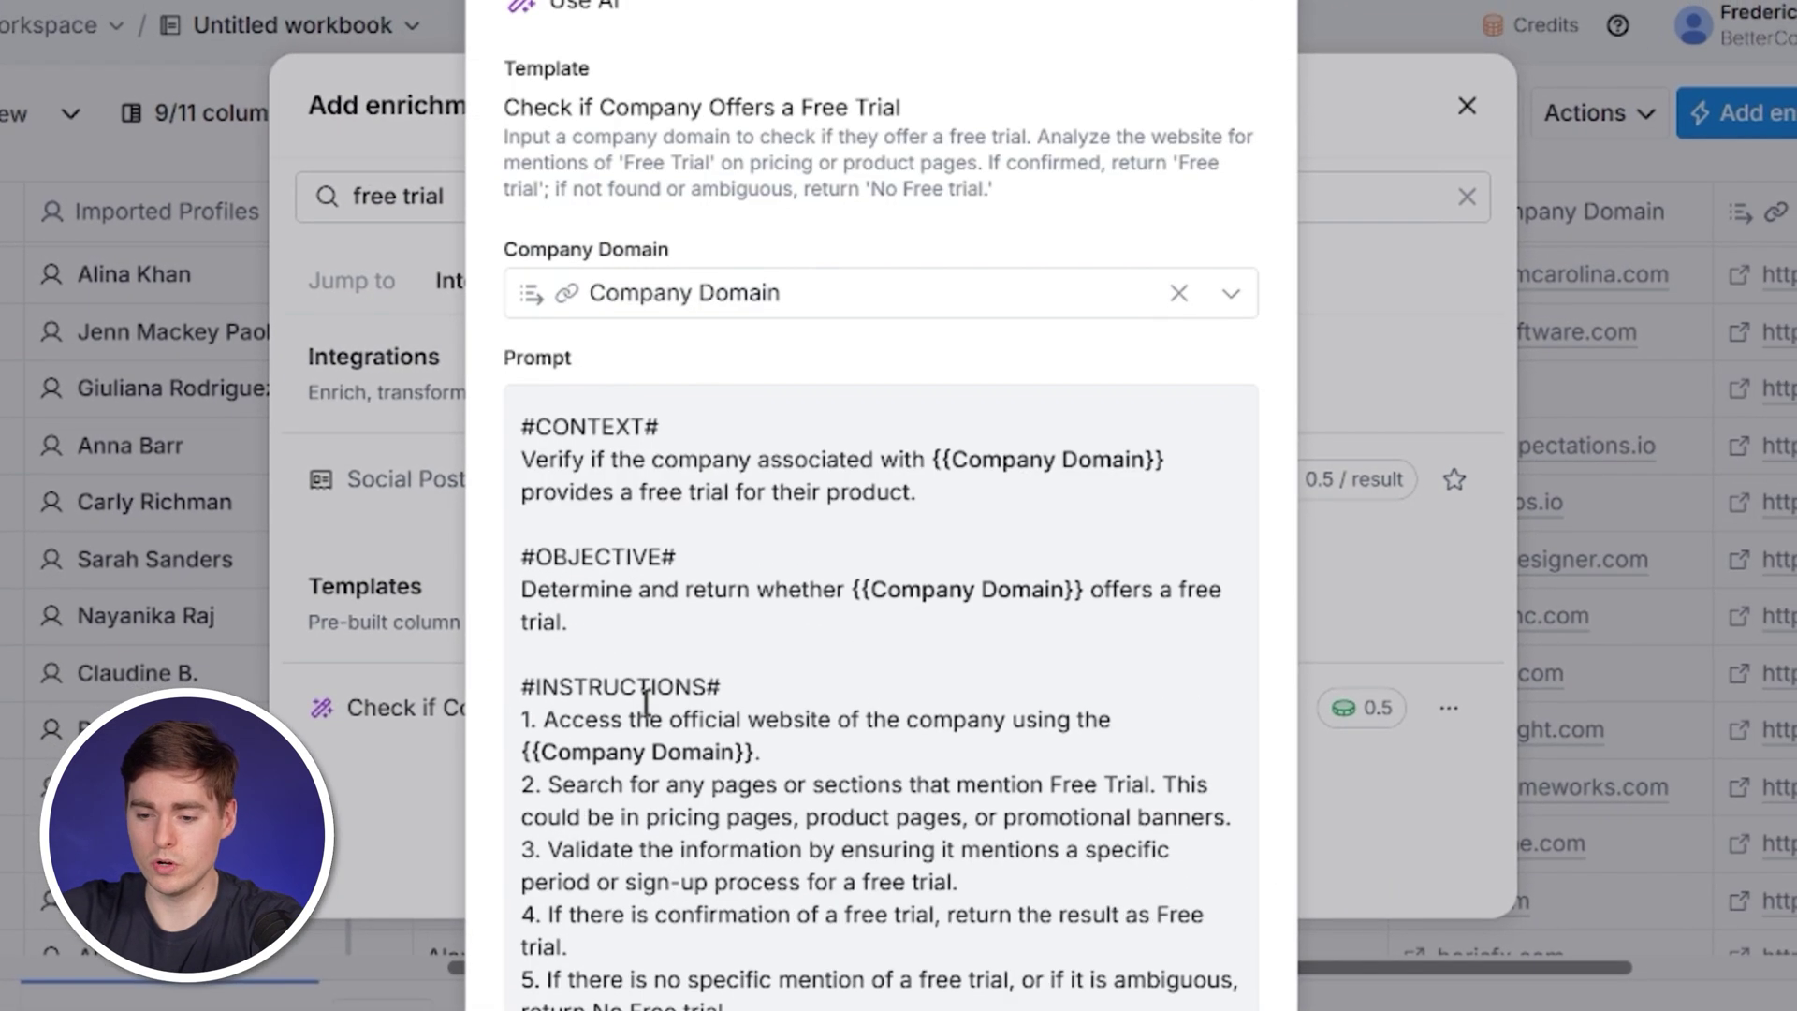
left_click(1158, 994)
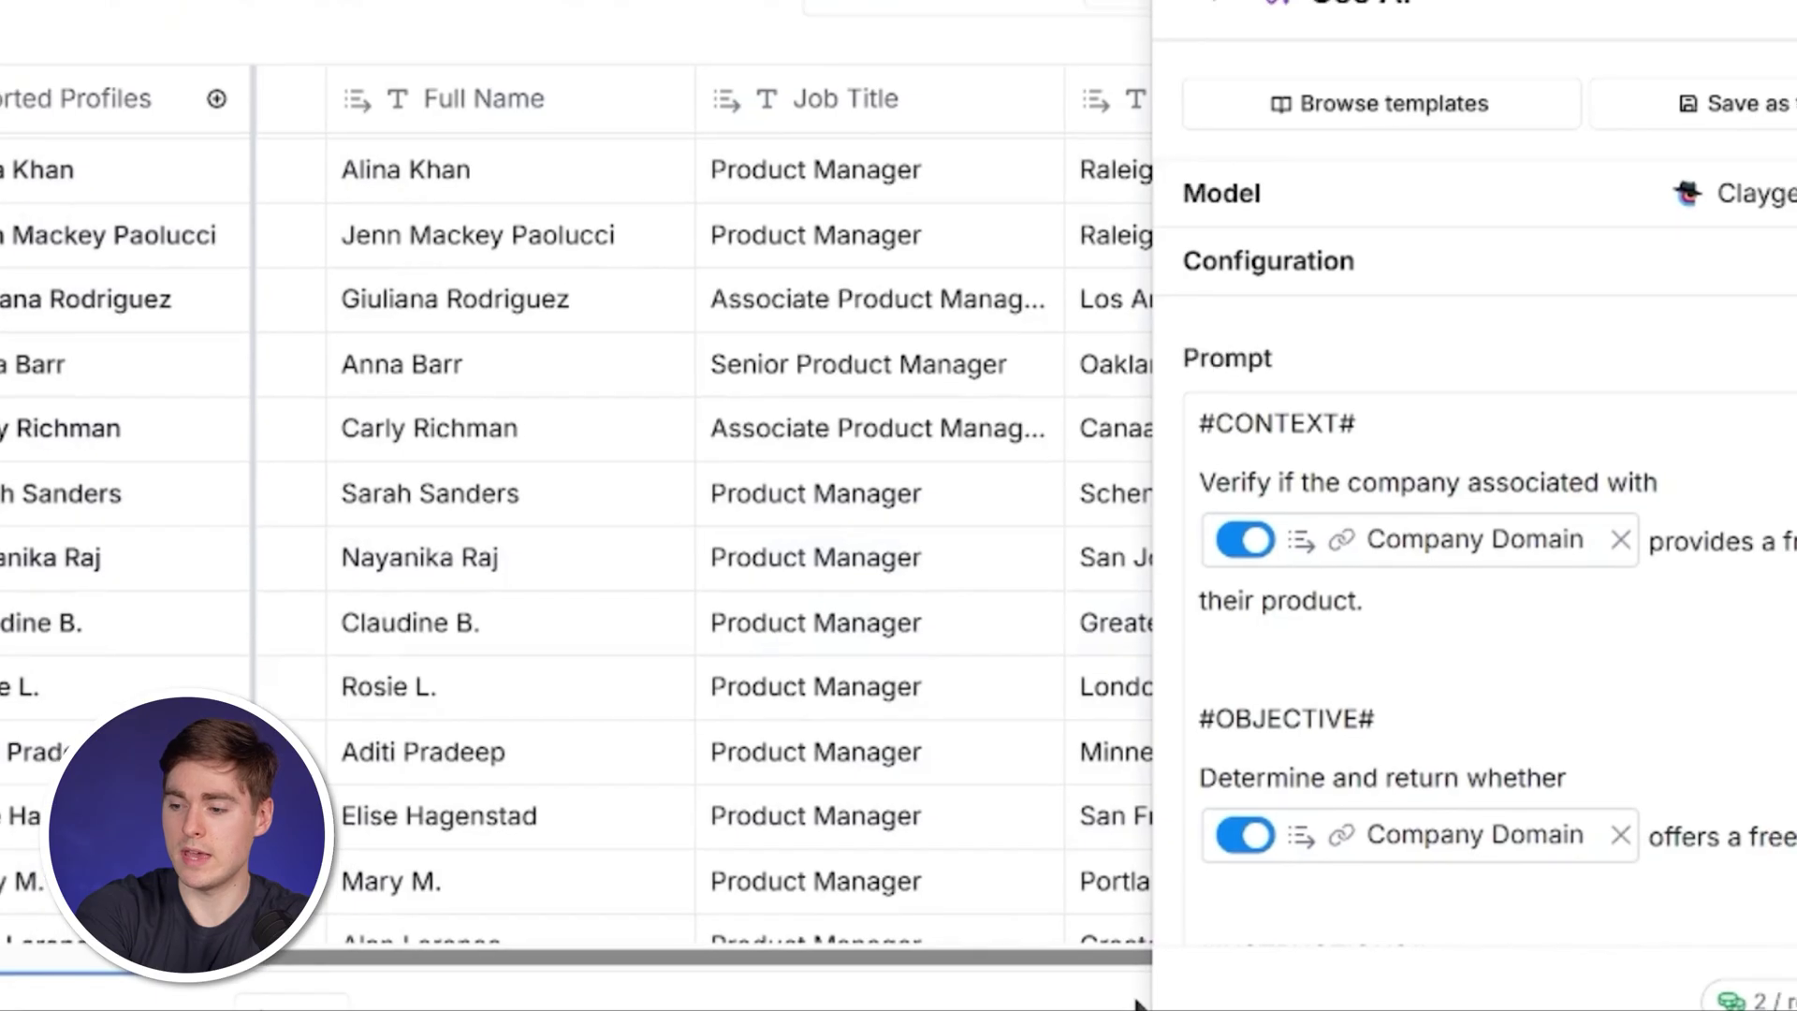
Set the free-trial AI prompt to GPT 4o Mini with the Clay-managed OpenAI account.
left_click(1732, 270)
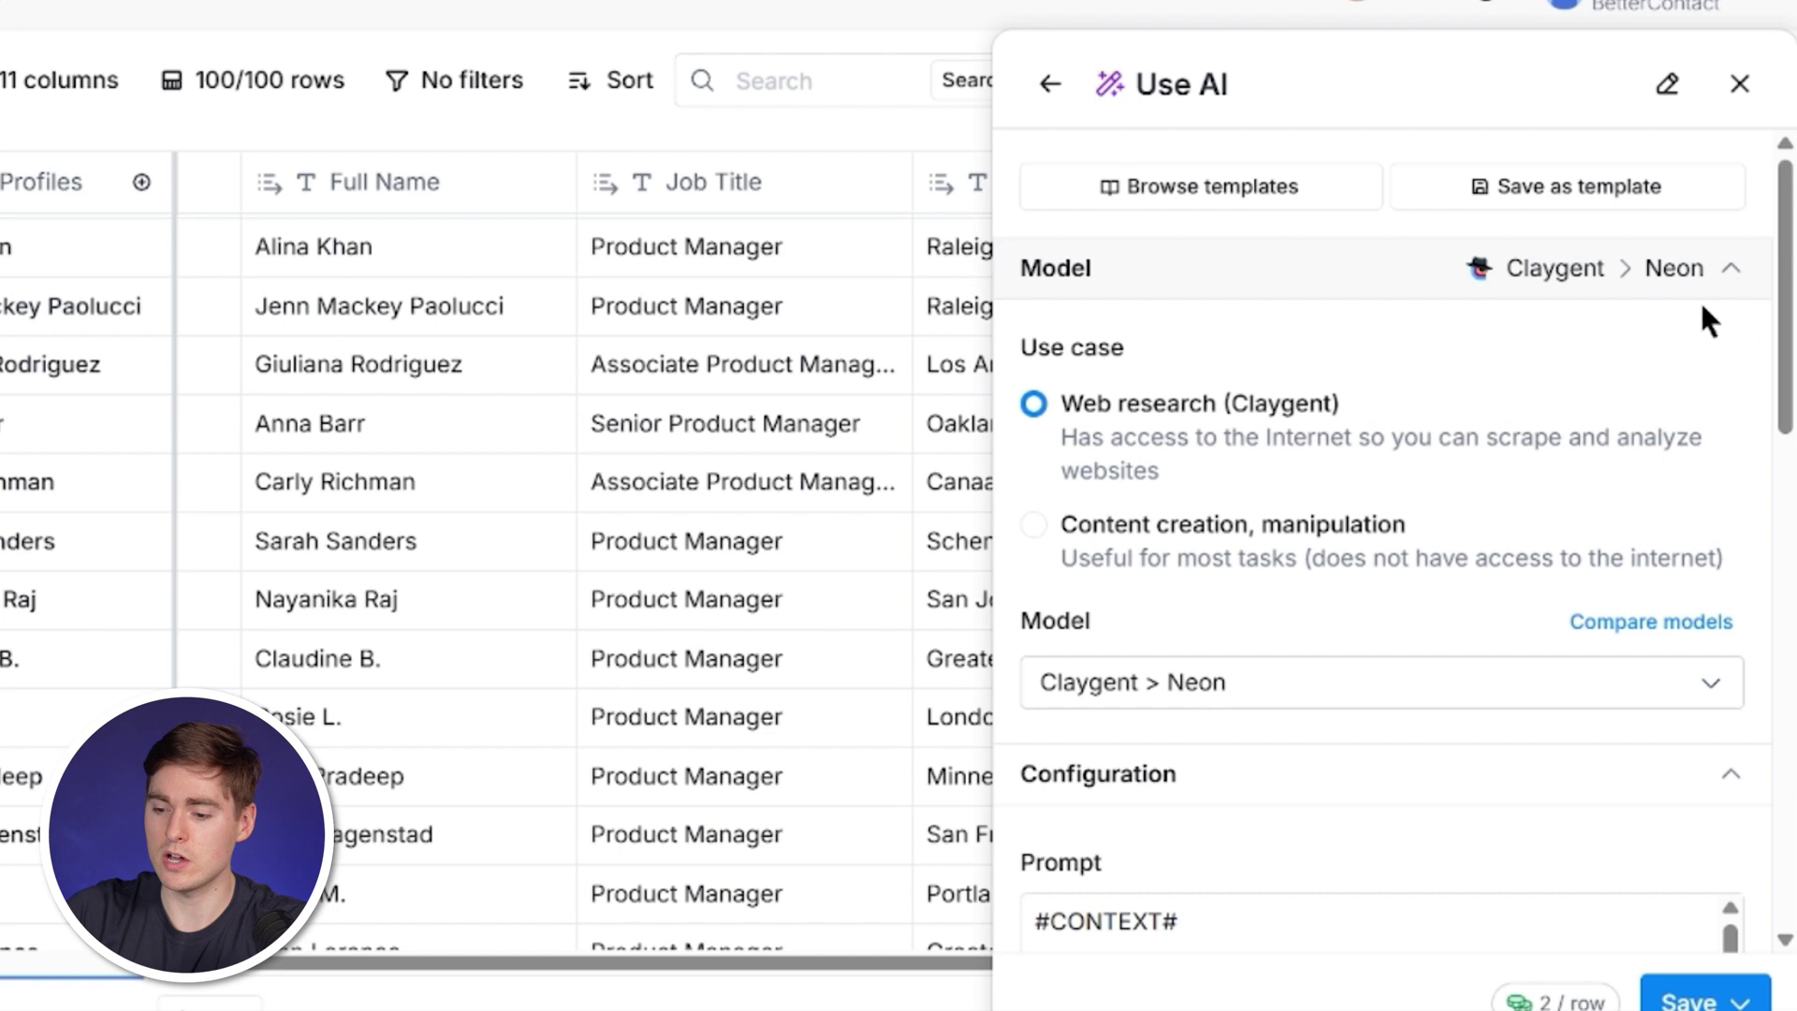
scroll(1451, 468, "down", 2)
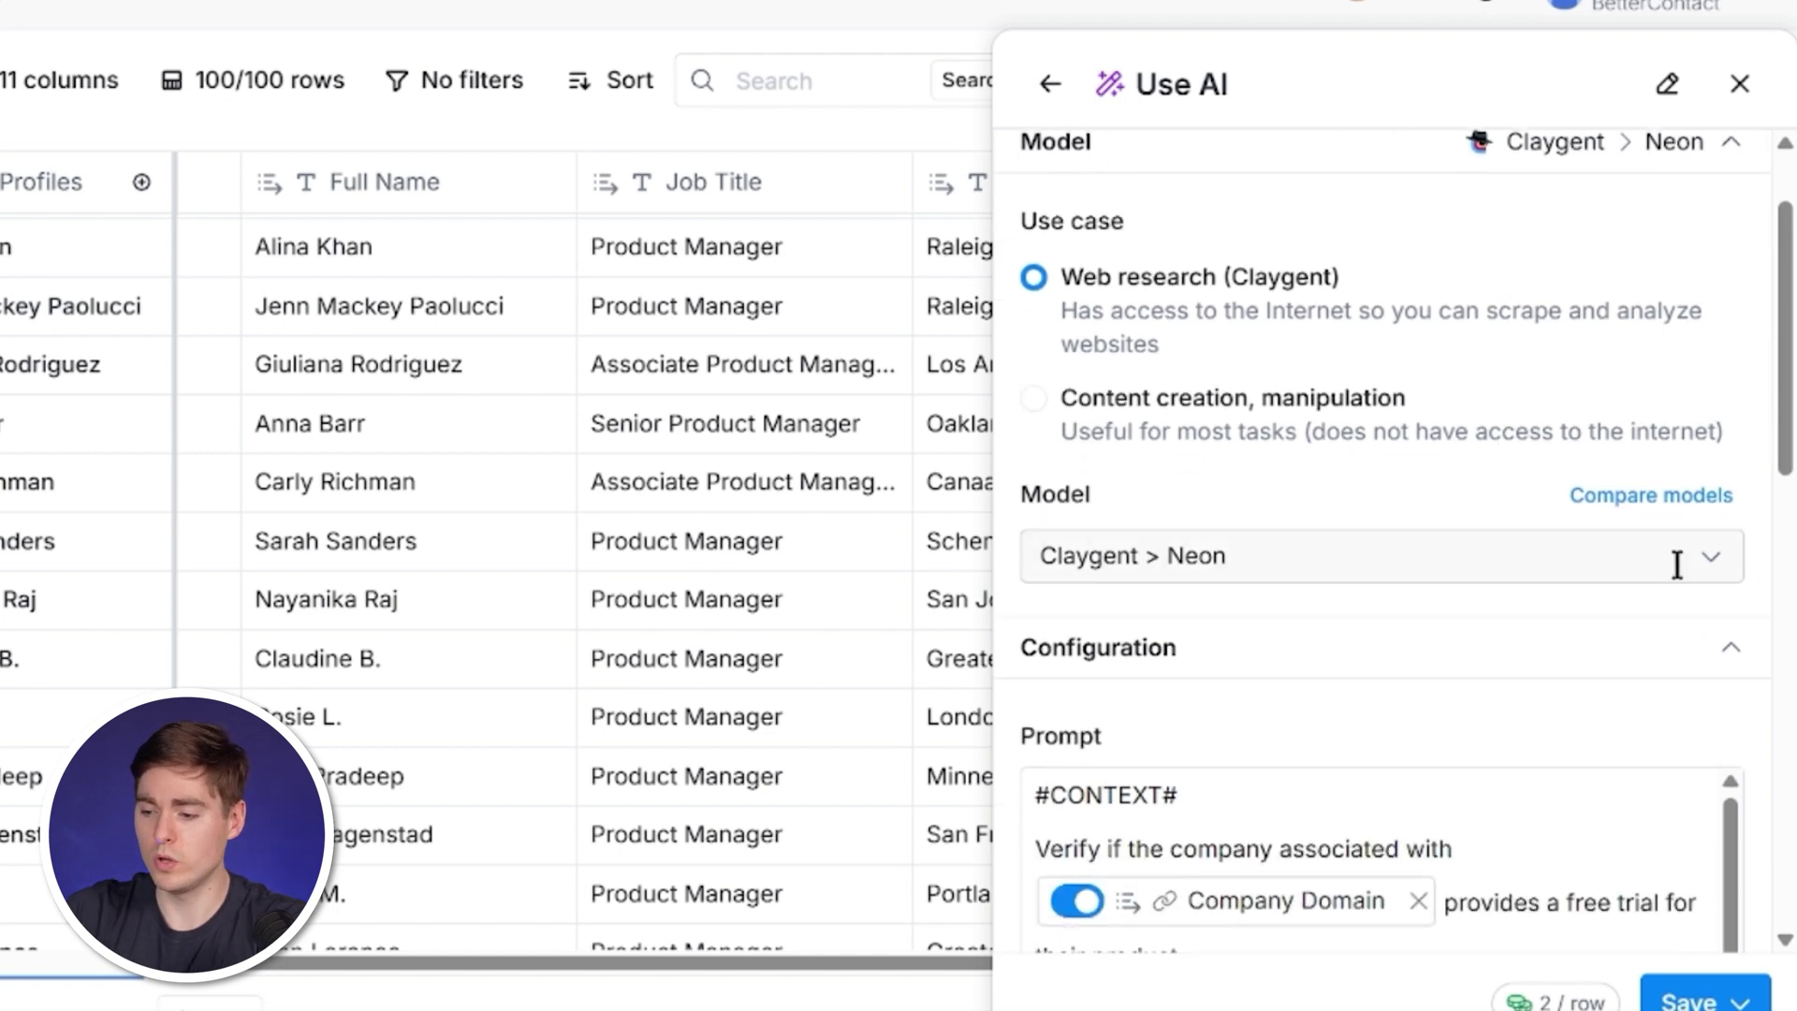
left_click(1713, 561)
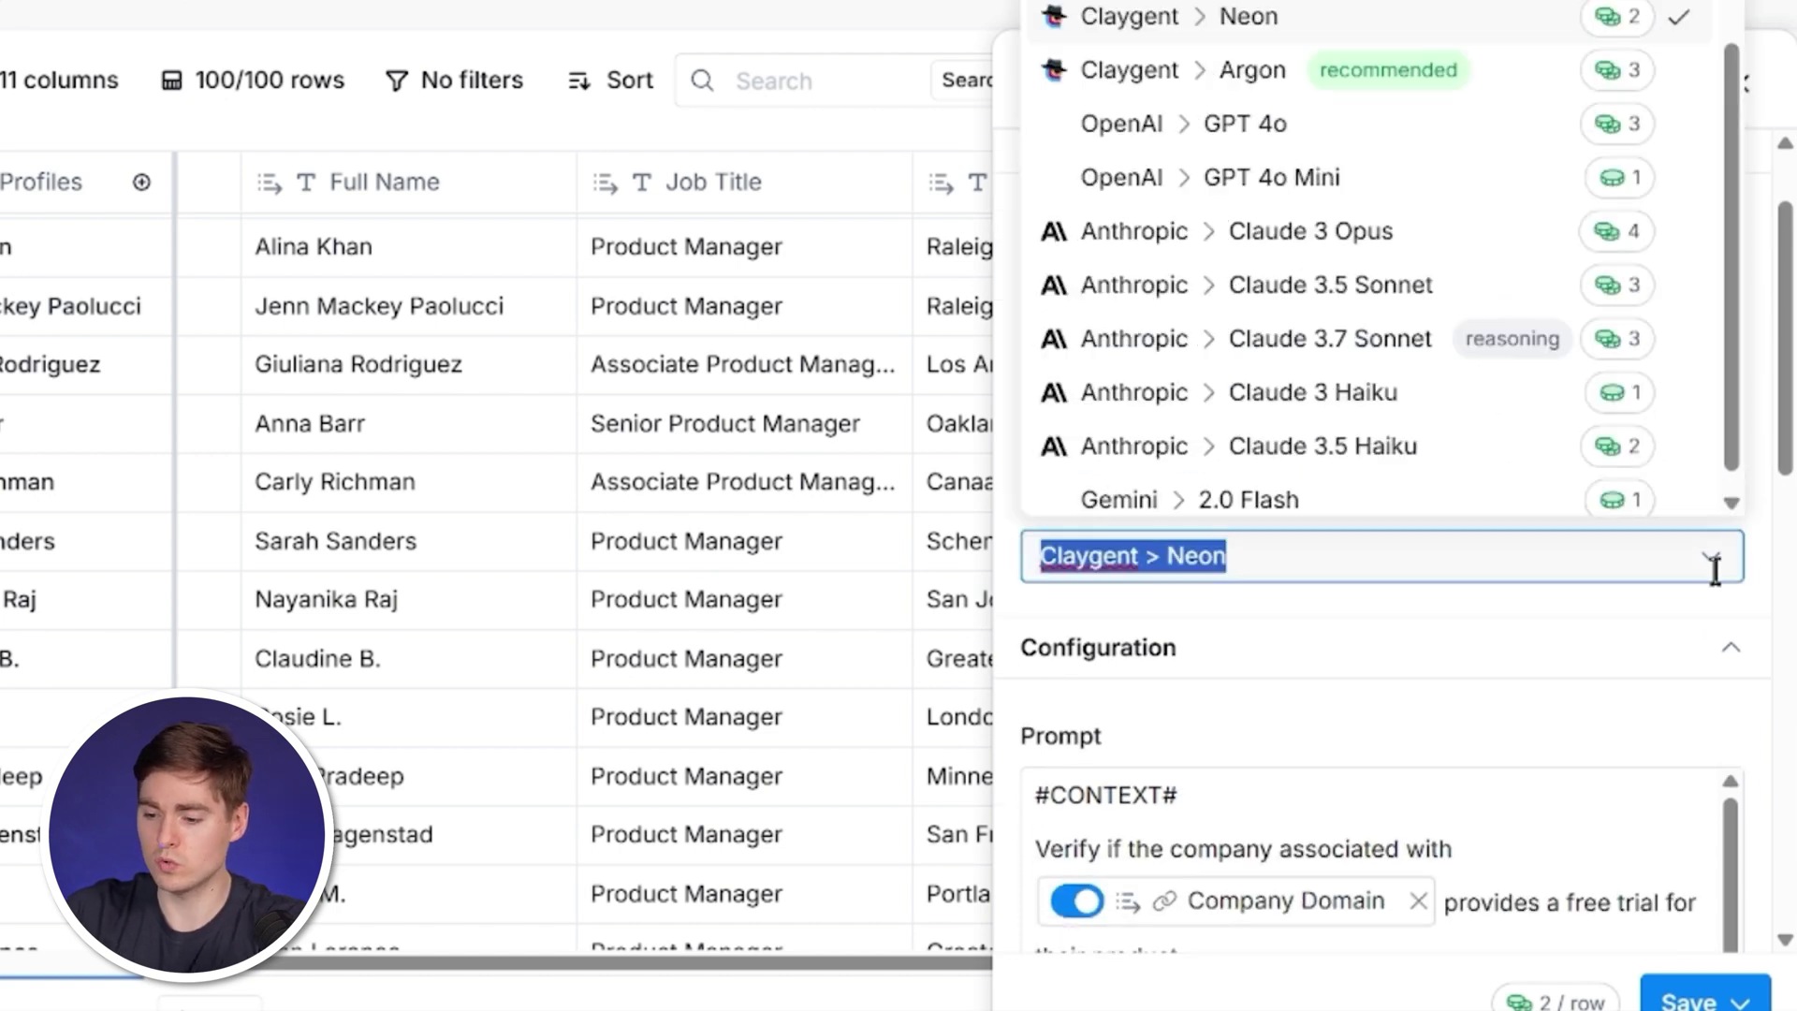
left_click(1338, 176)
scroll(1412, 440, "down", 3)
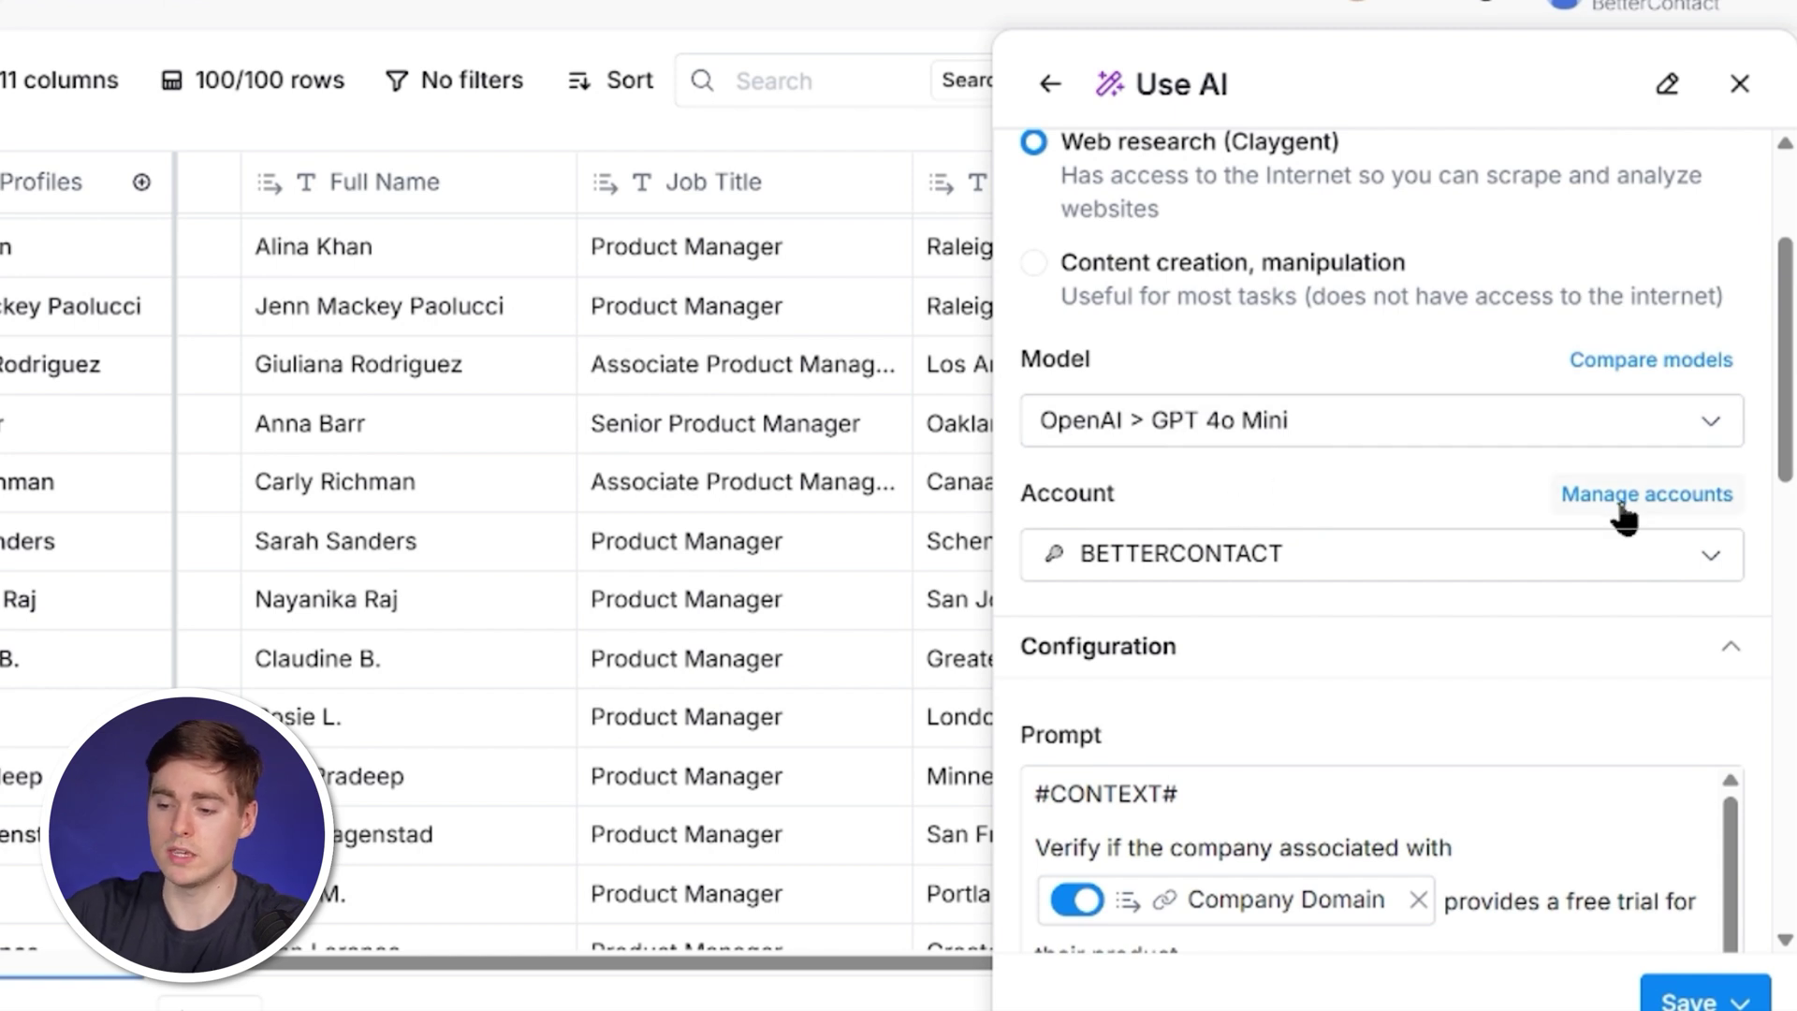
left_click(1327, 637)
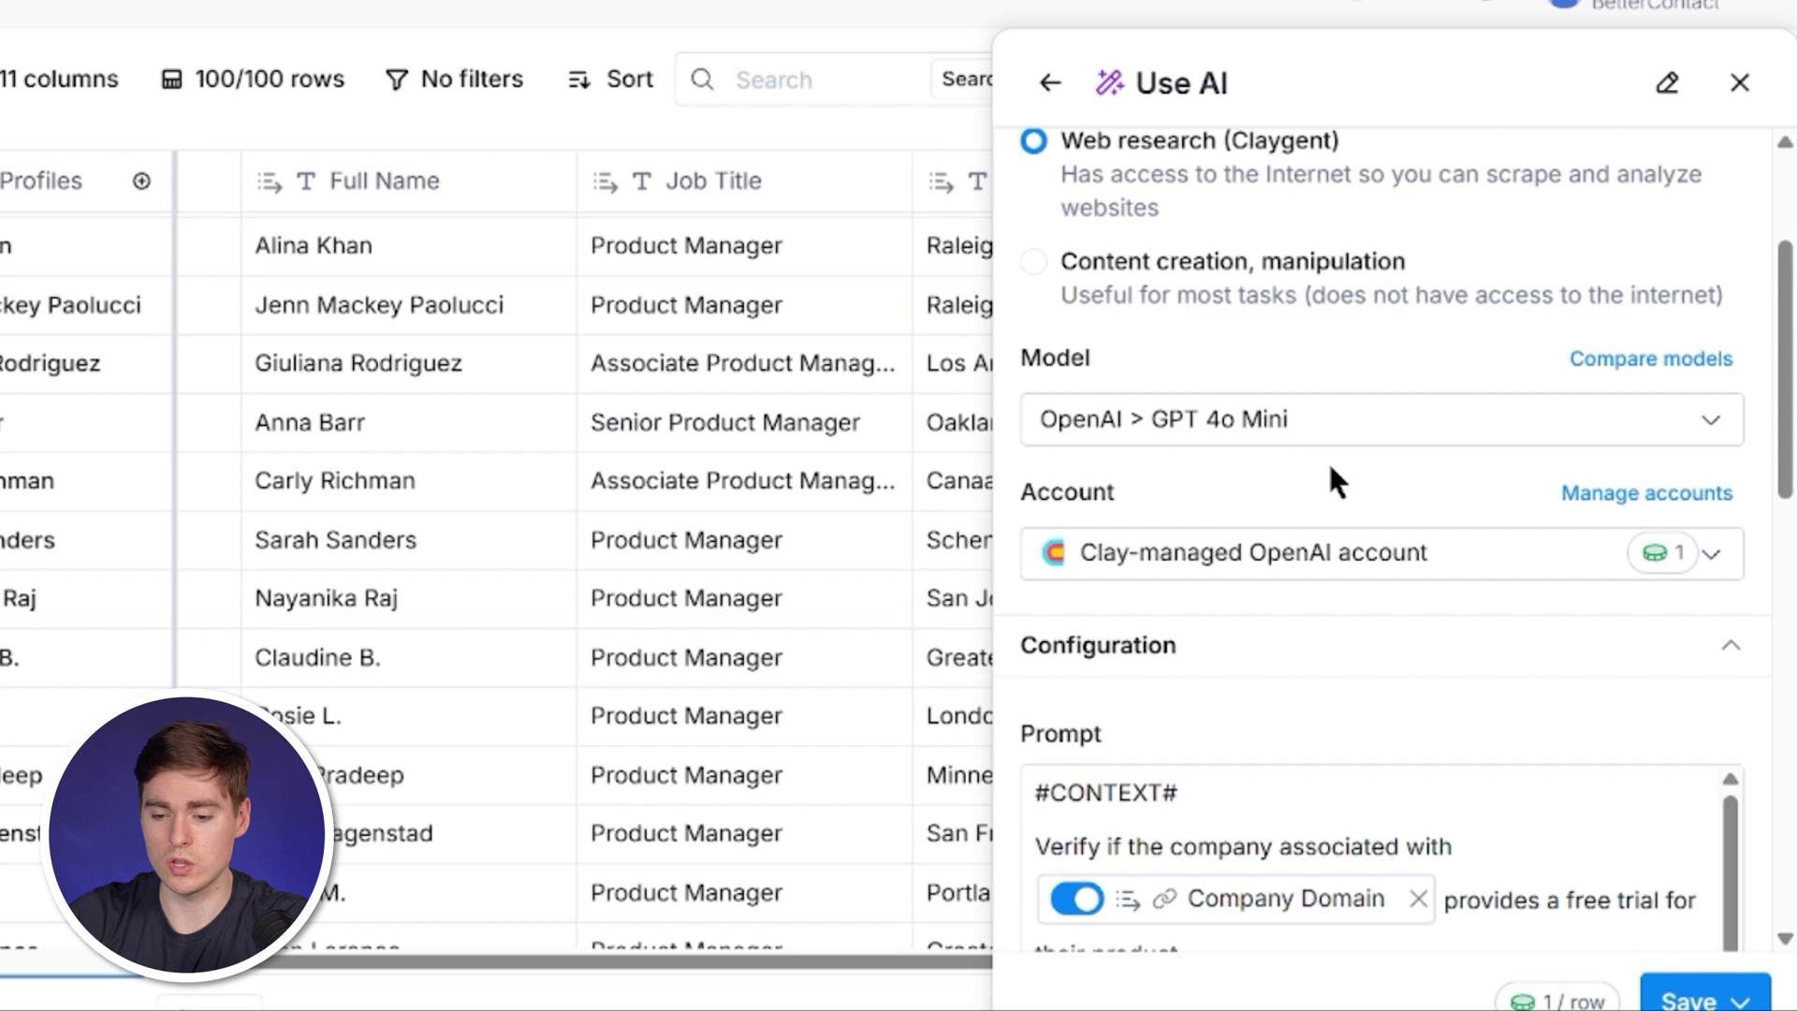
scroll(1331, 470, "down", 3)
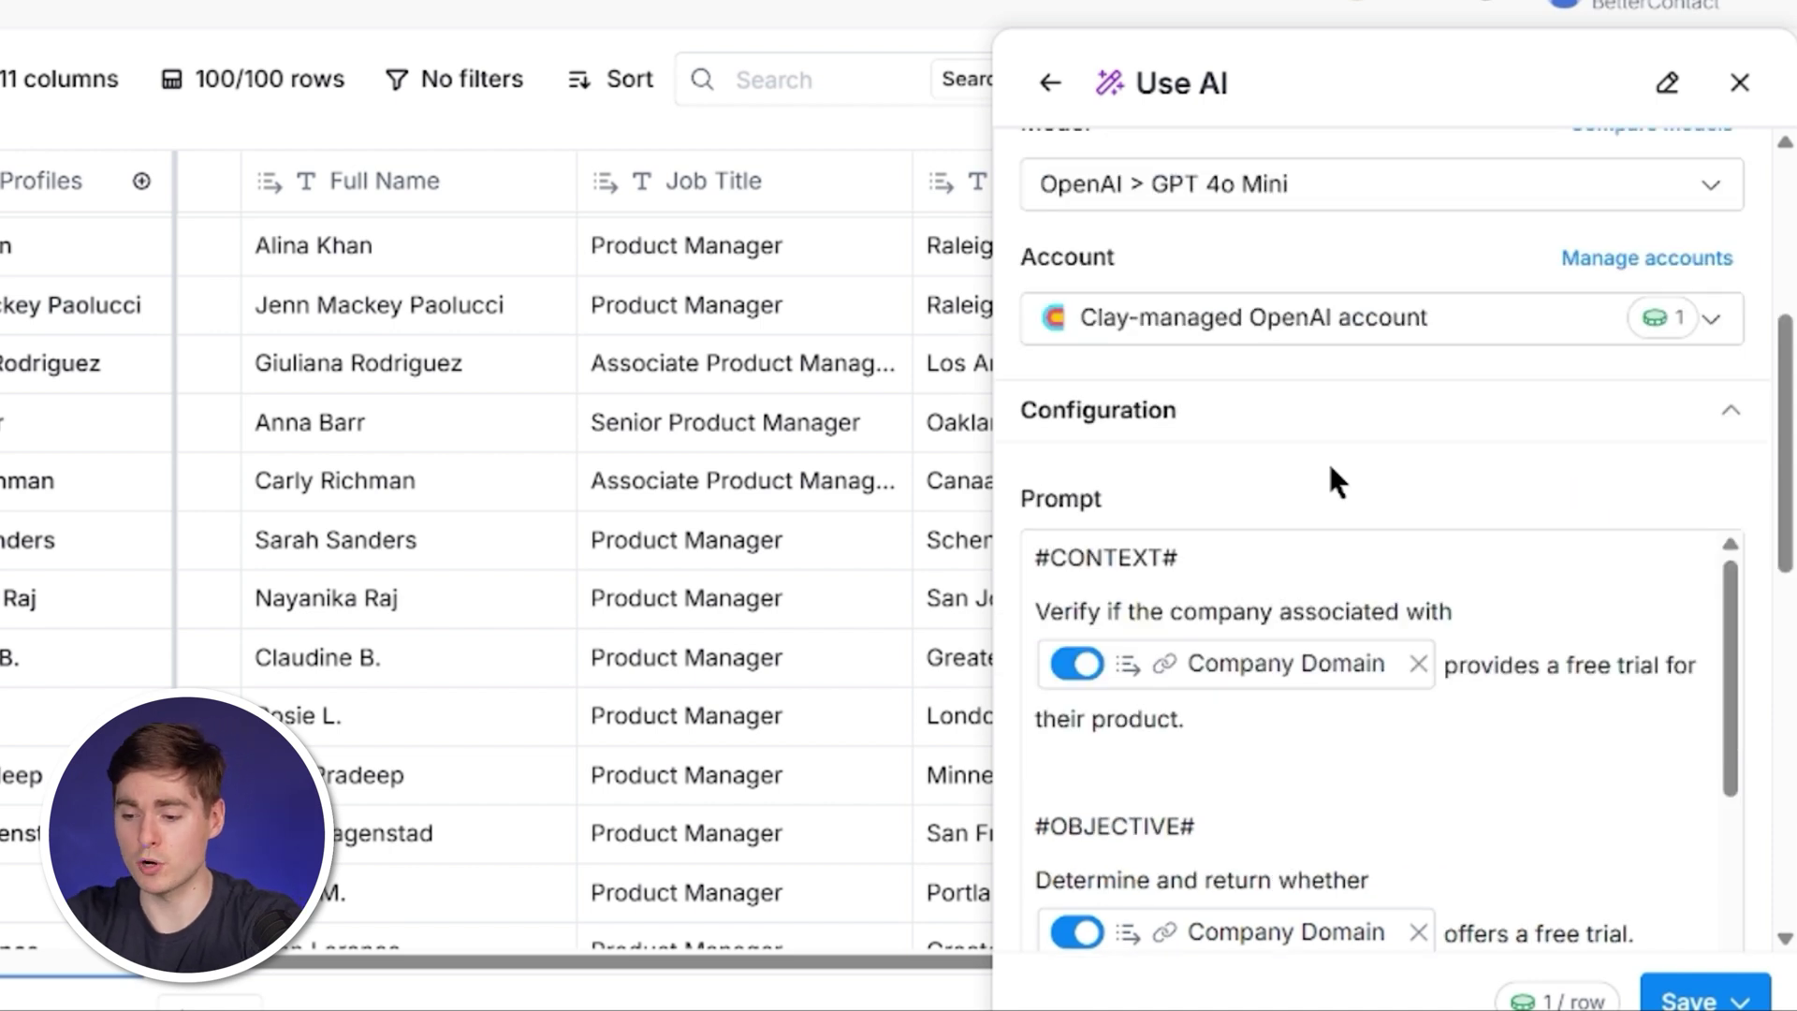
scroll(1327, 459, "down", 2)
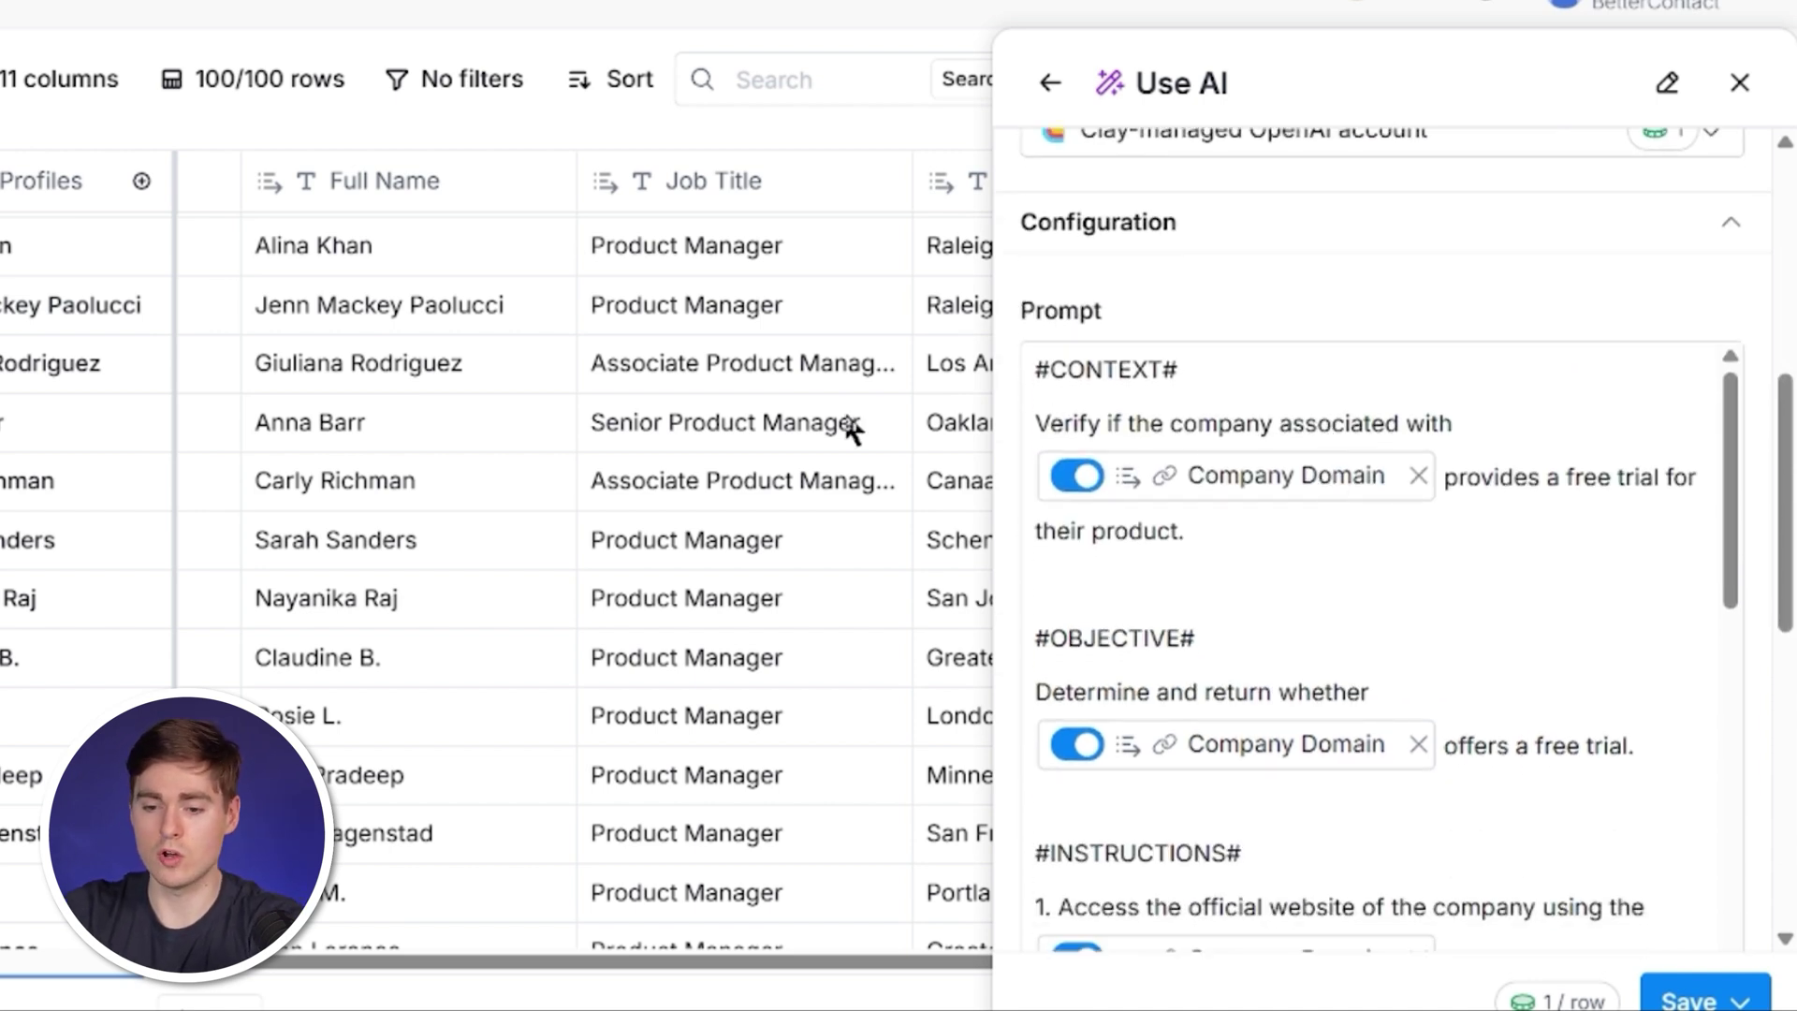
scroll(847, 428, "left", 3)
scroll(900, 418, "left", 4)
scroll(899, 418, "right", 12)
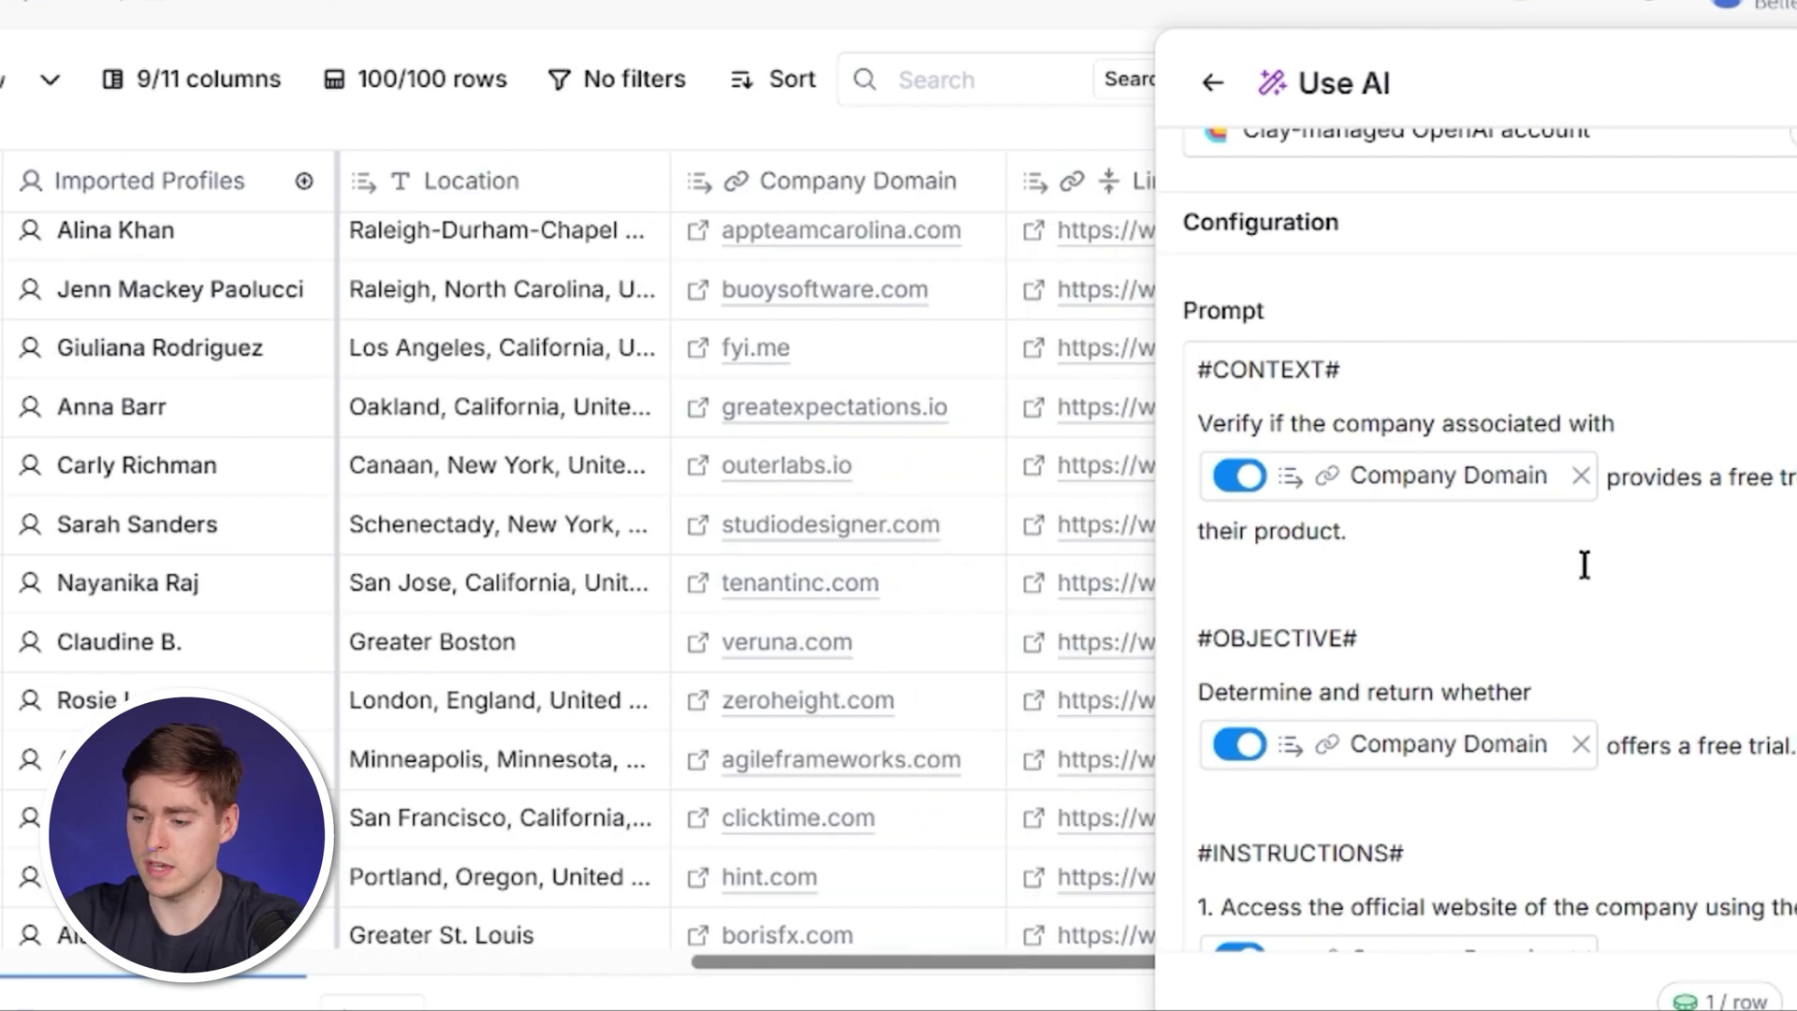
scroll(1584, 561, "down", 3)
scroll(1479, 564, "down", 3)
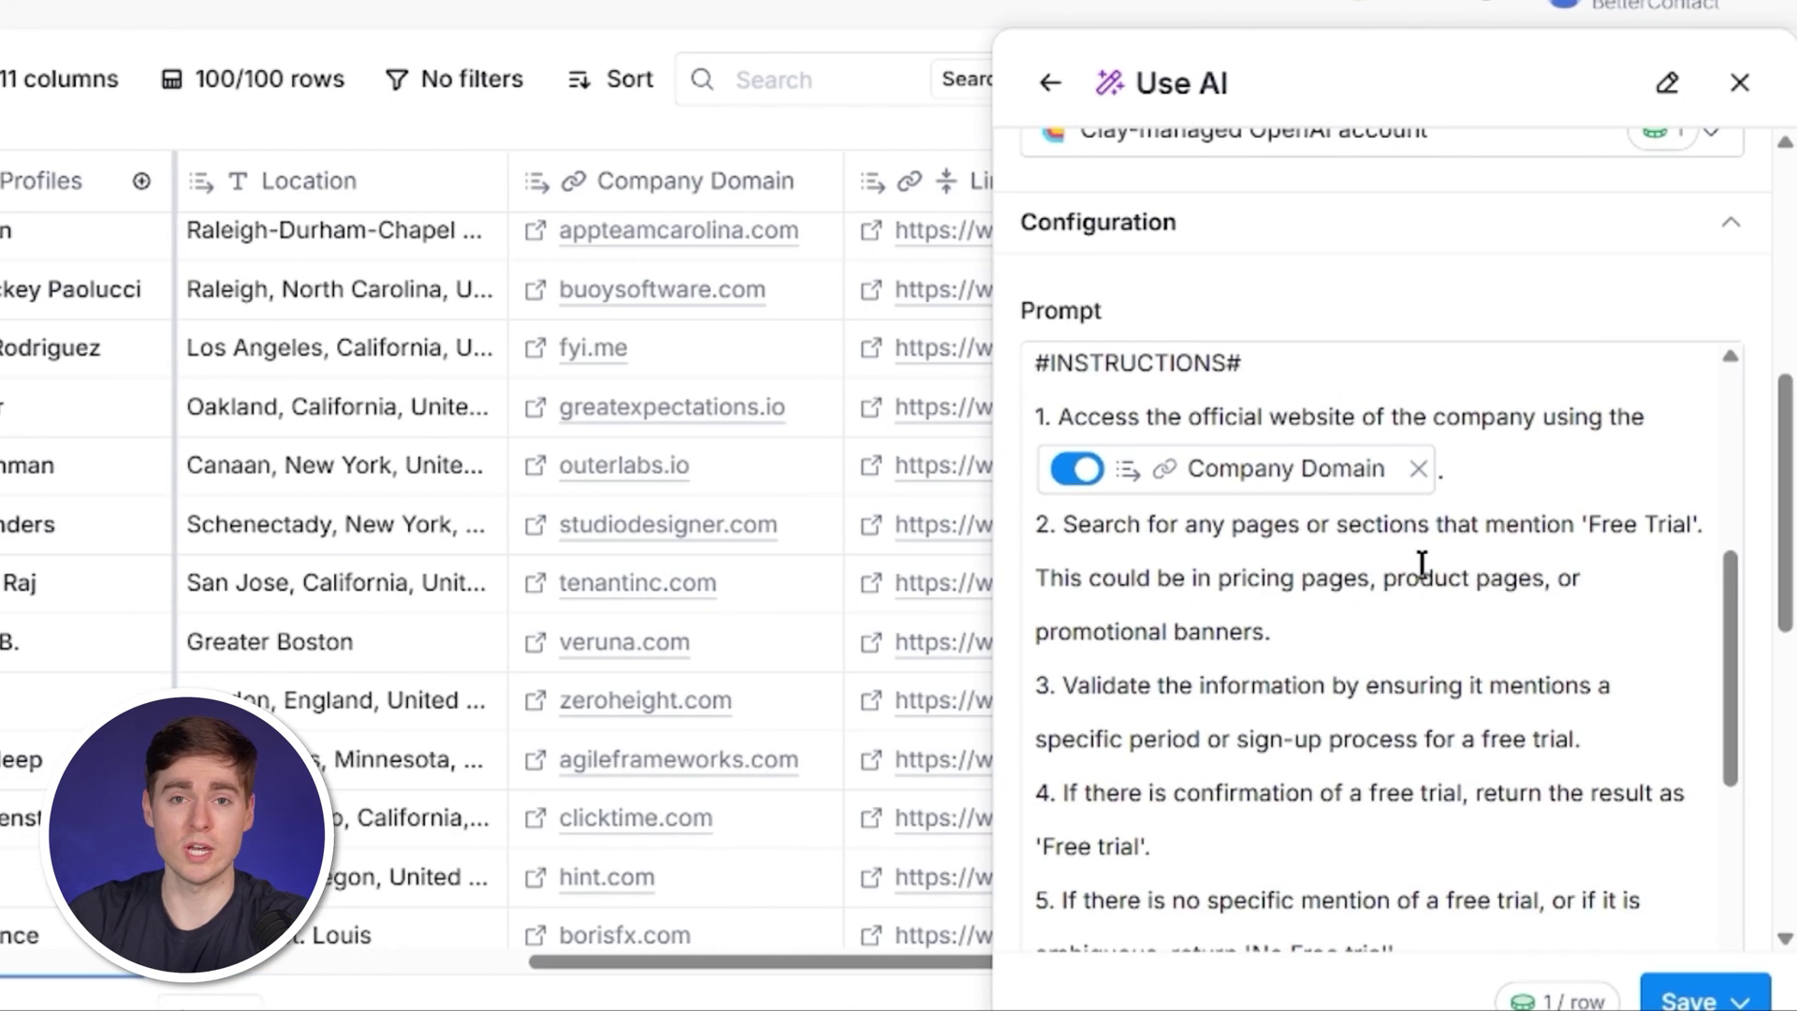
scroll(1422, 562, "down", 5)
scroll(1701, 905, "down", 5)
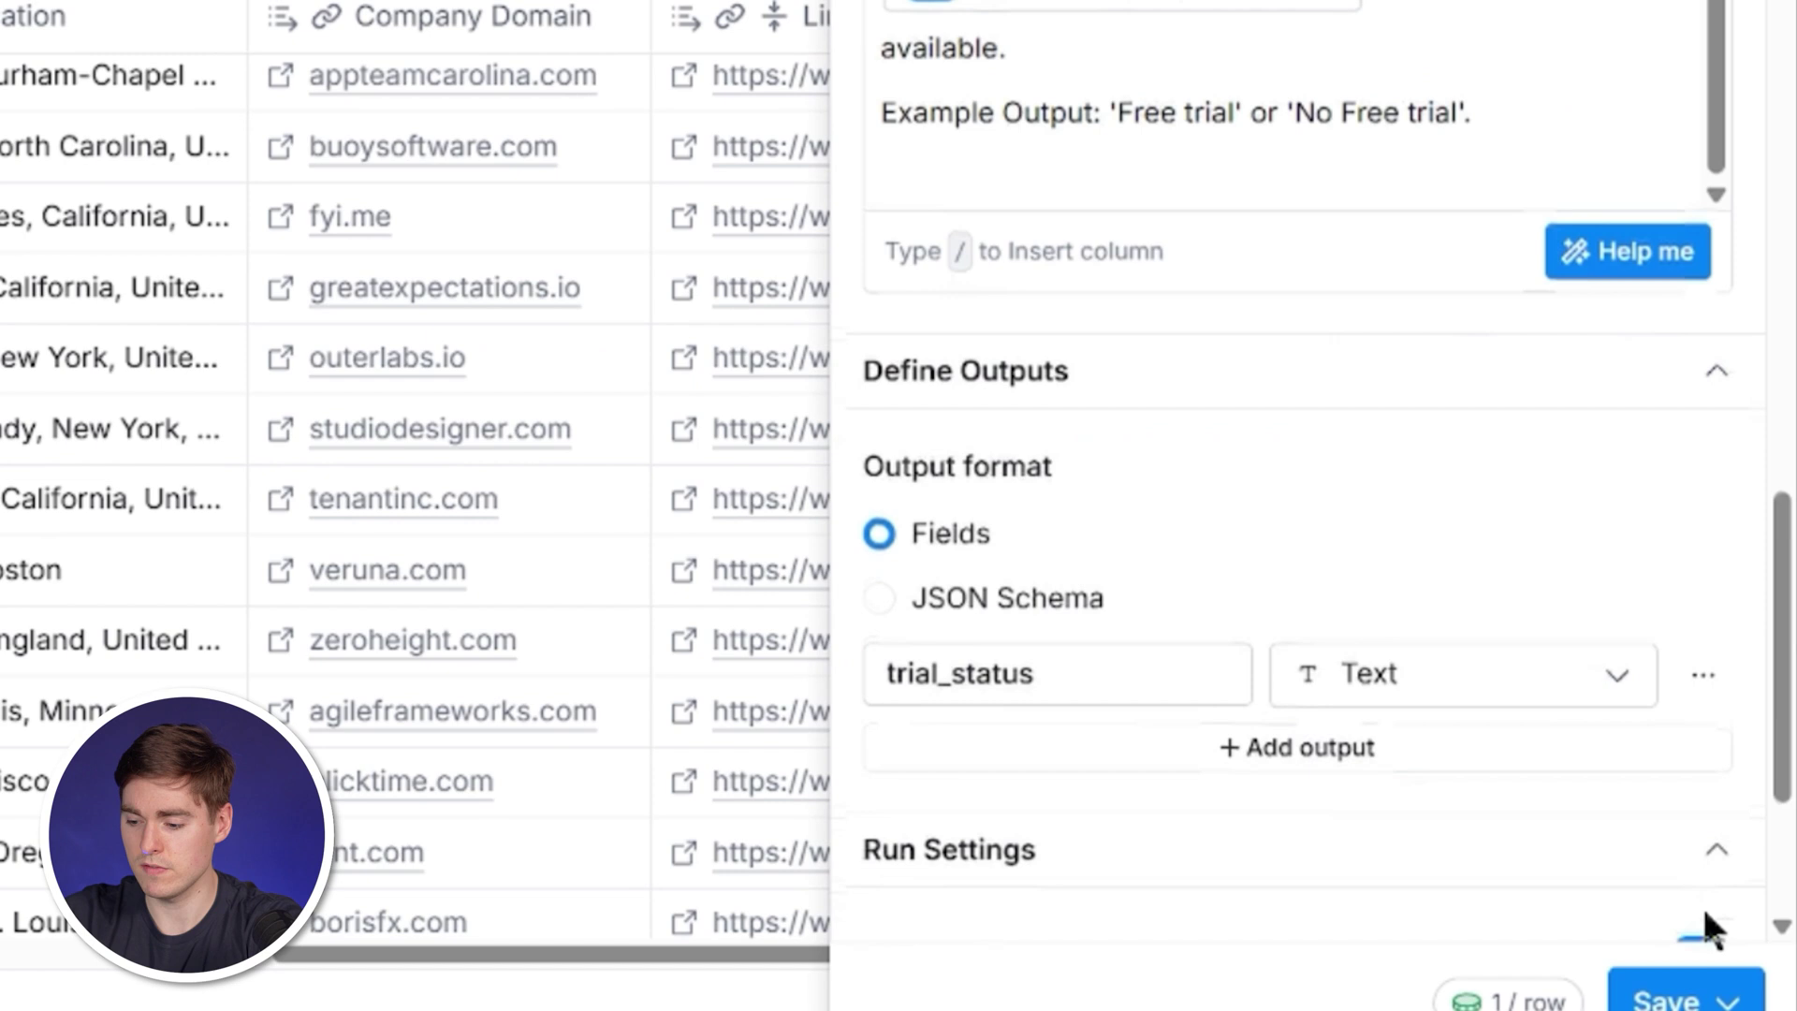
left_click(1722, 1000)
Save and run the free-trial check, then review the 'Free trial' / 'No Free trial' results.
left_click(599, 347)
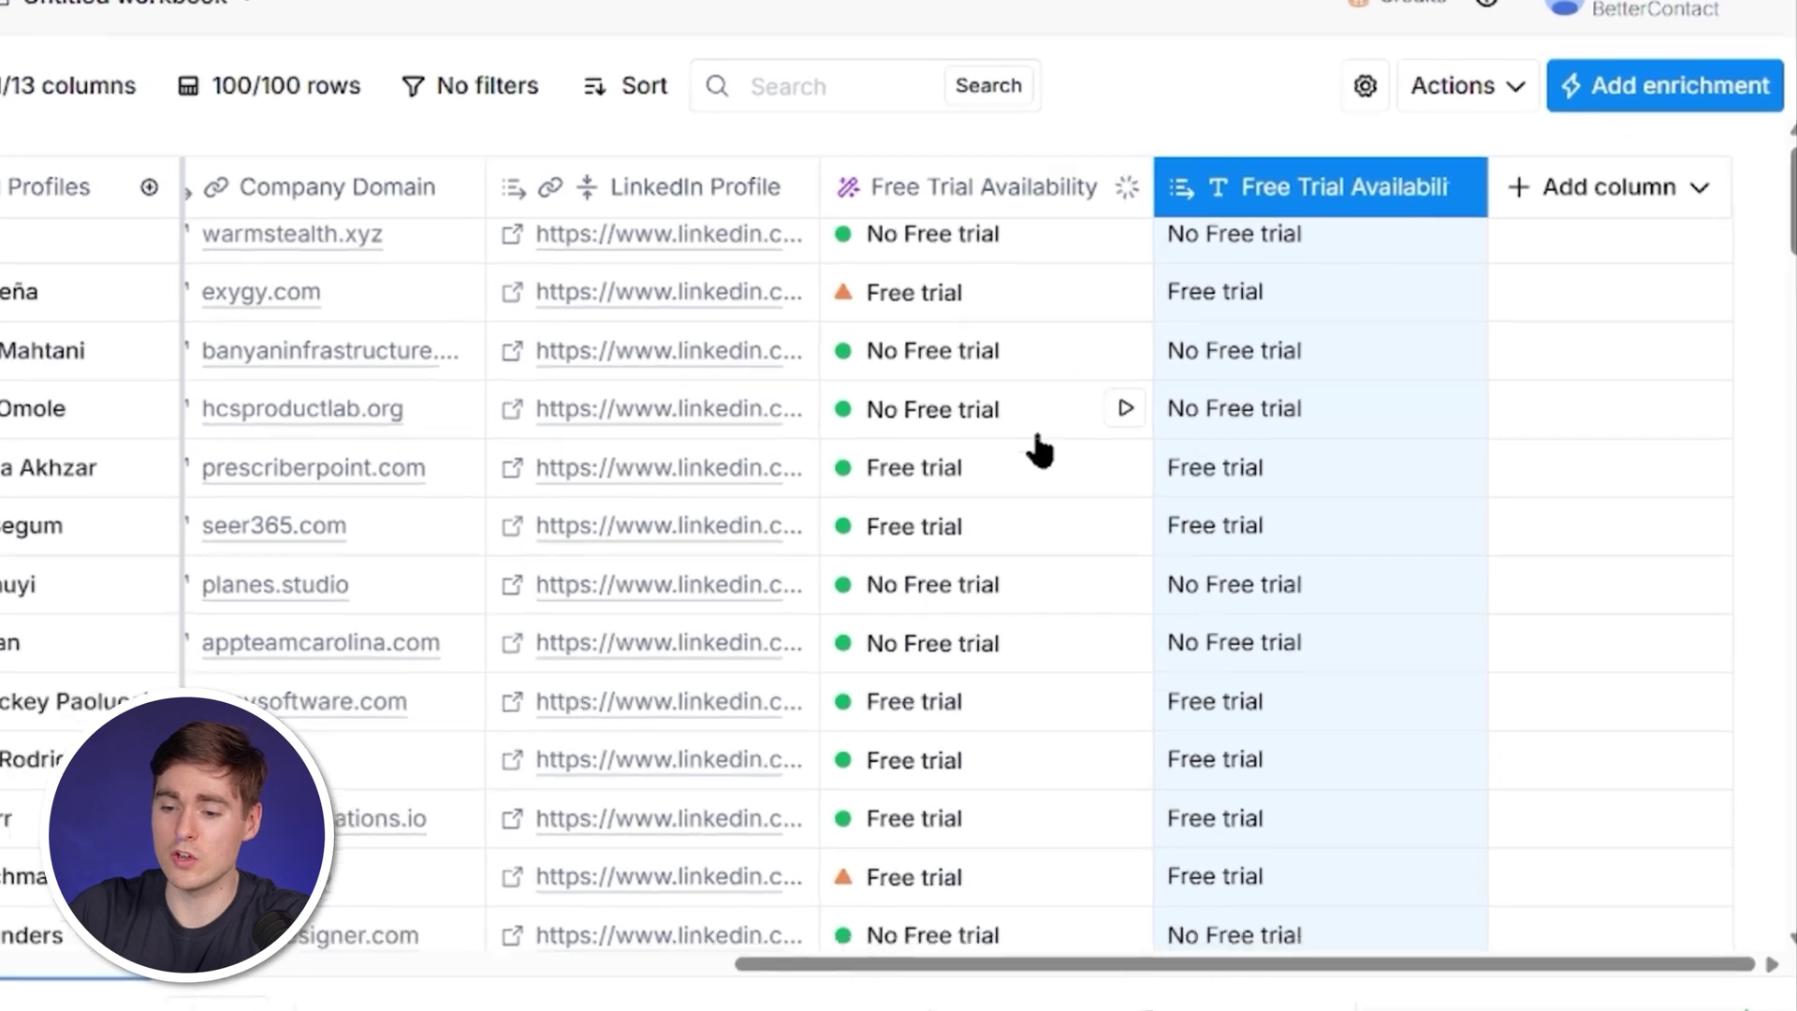
scroll(1039, 449, "down", 3)
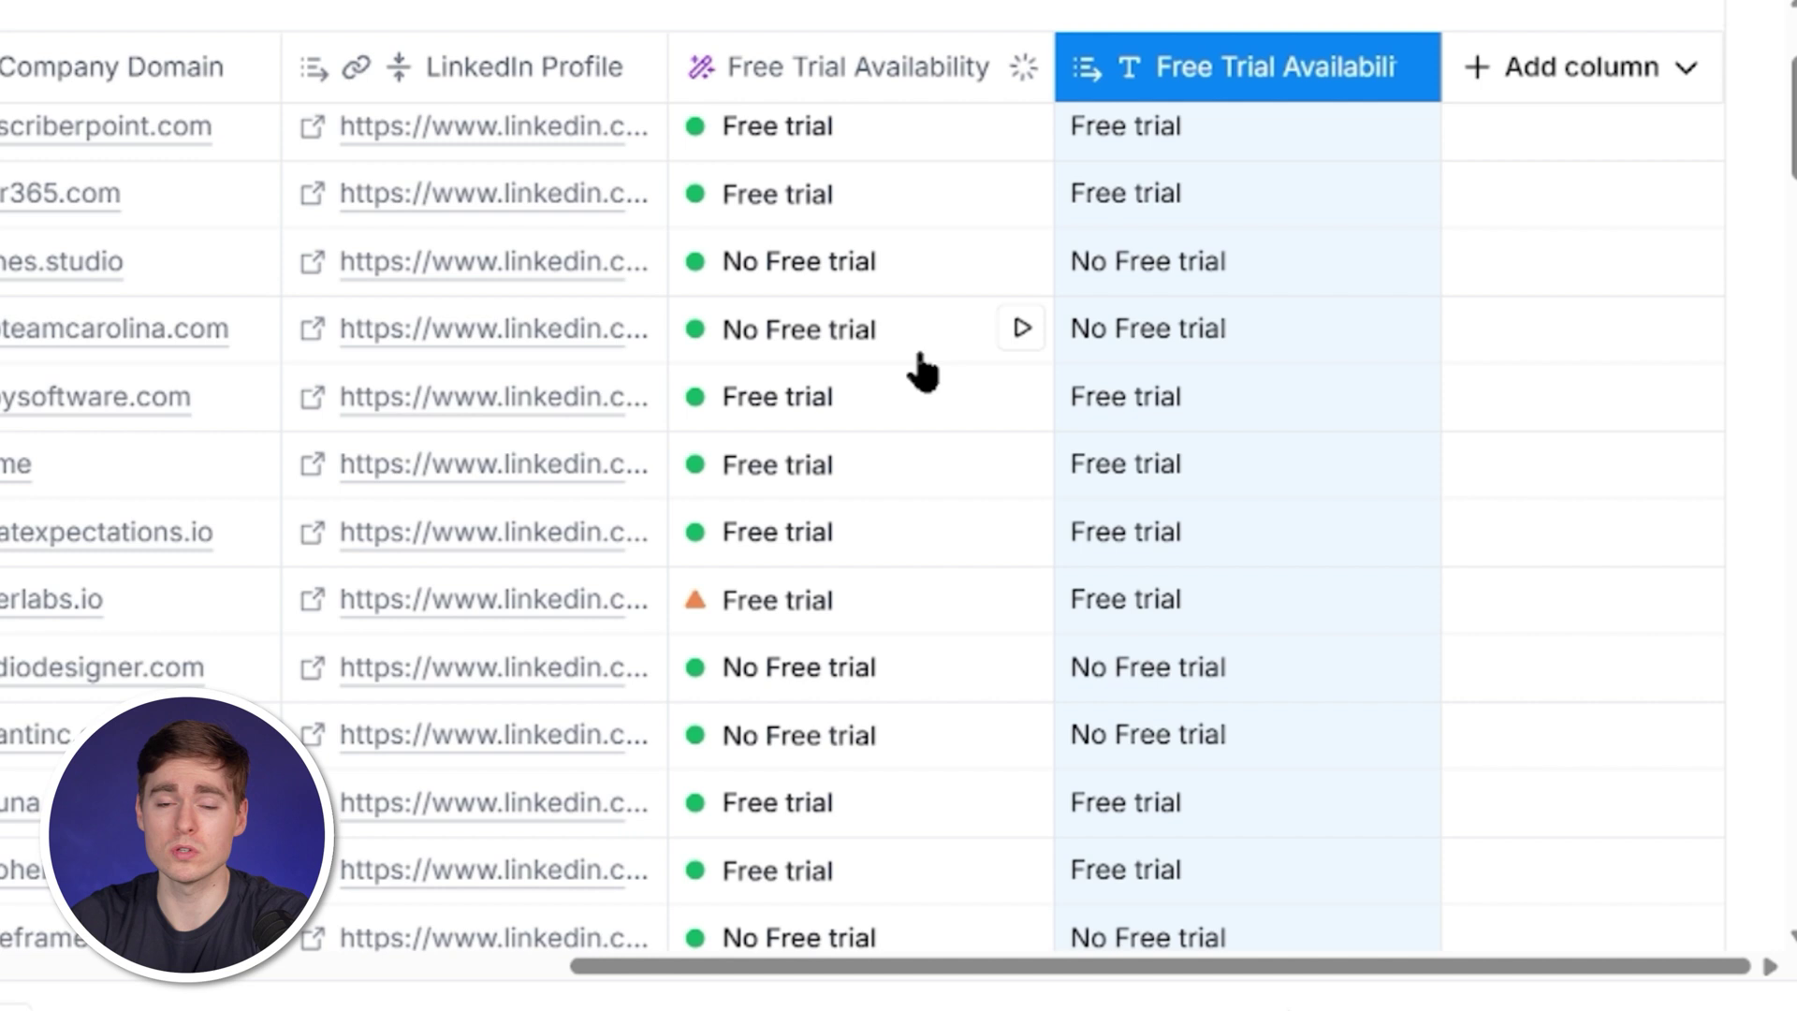
scroll(922, 373, "up", 3)
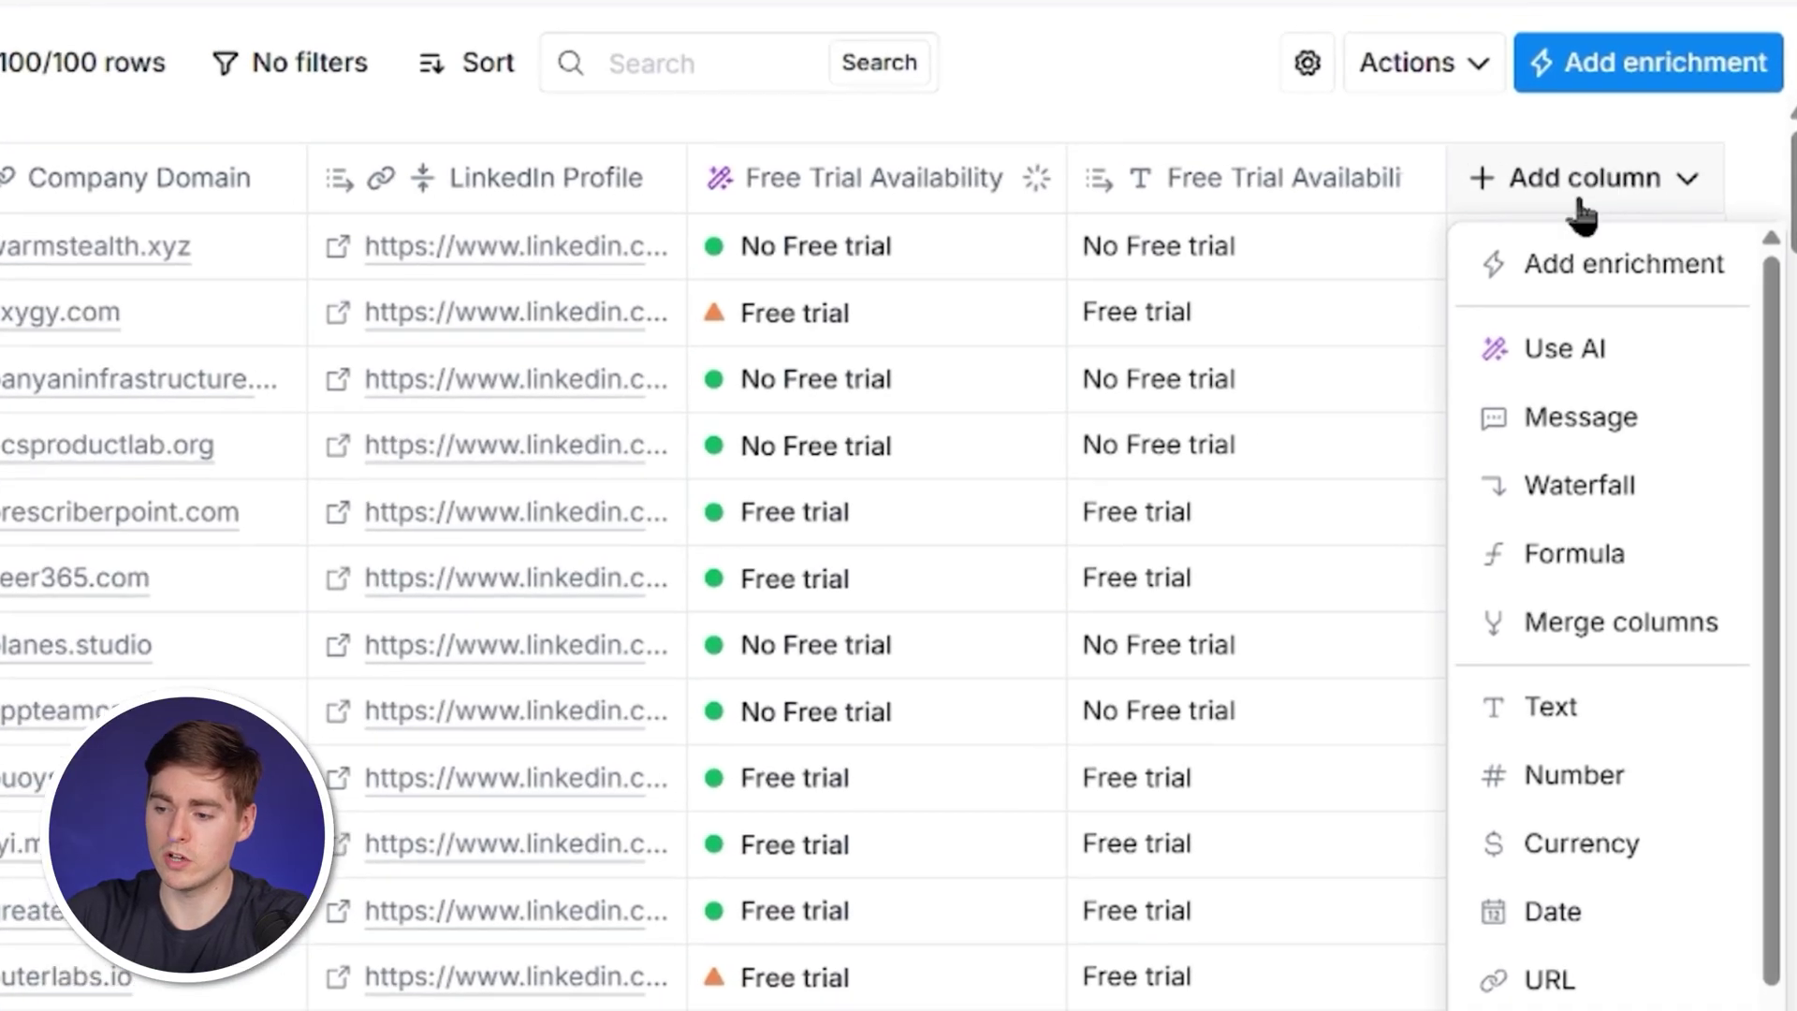
Add BetterContact's Find work email enrichment, mapped to full name, company name, domain and LinkedIn profile.
left_click(1569, 250)
type("better")
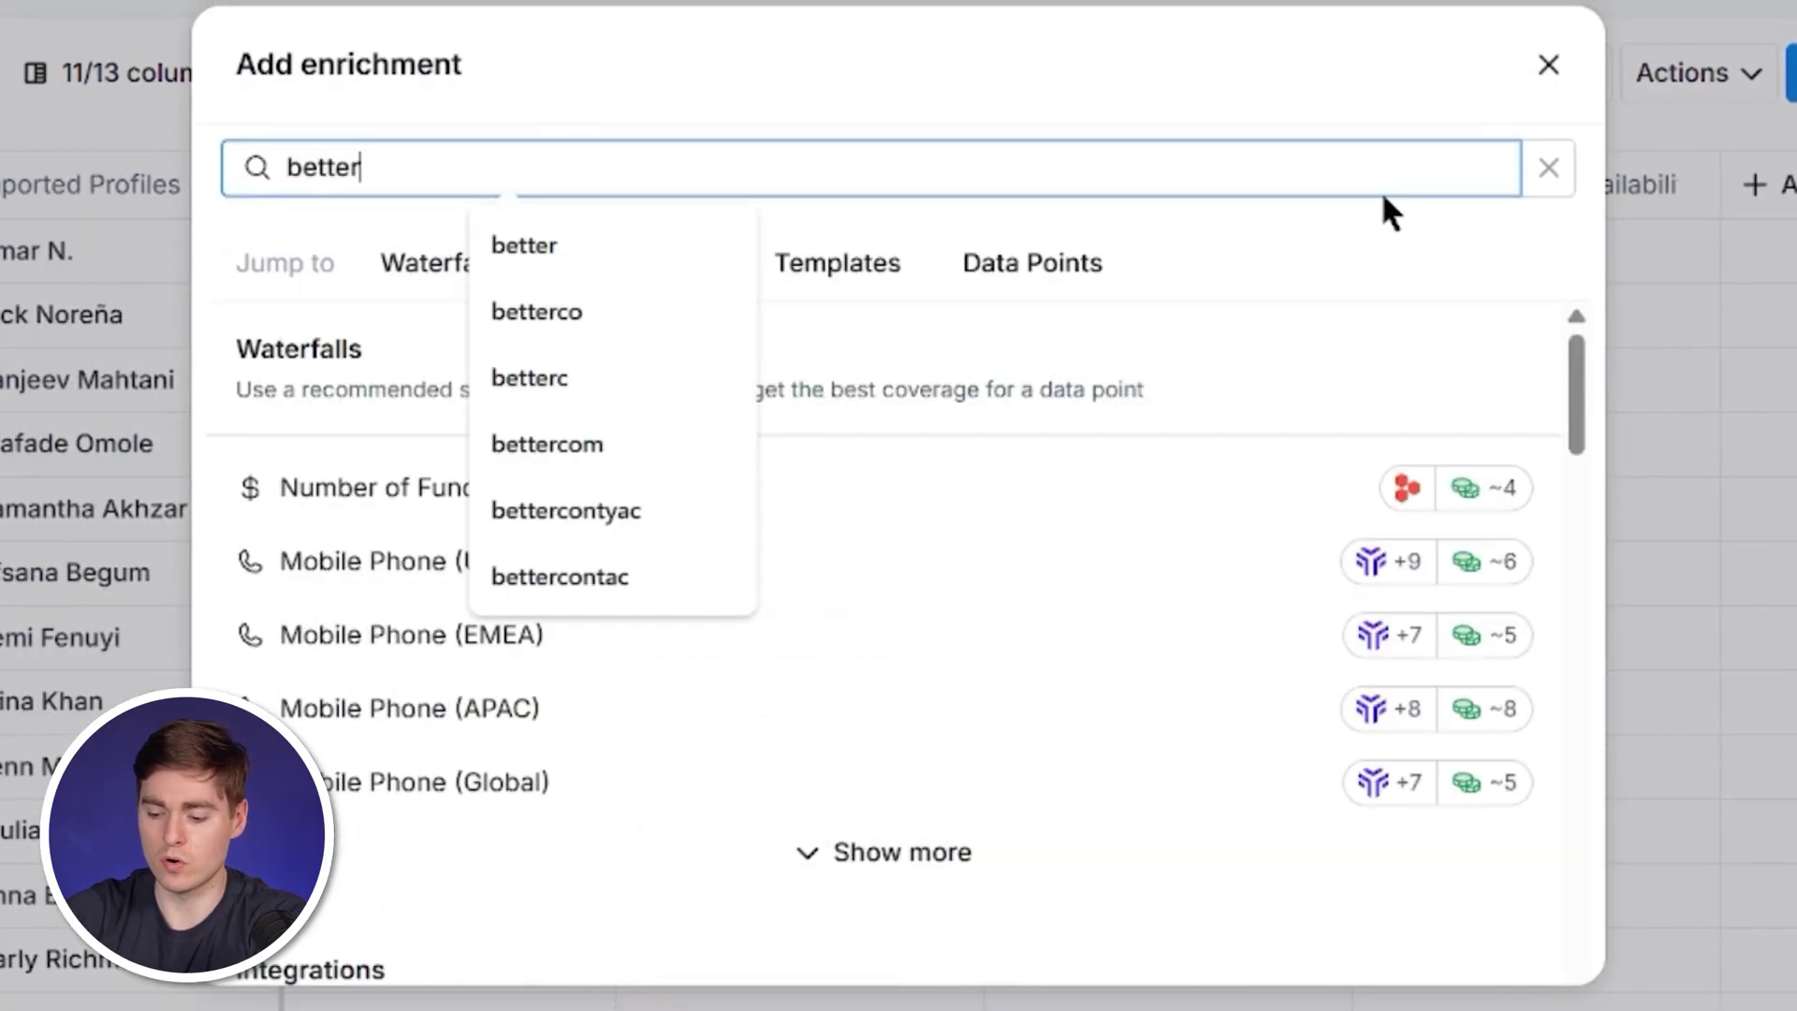
type("contact")
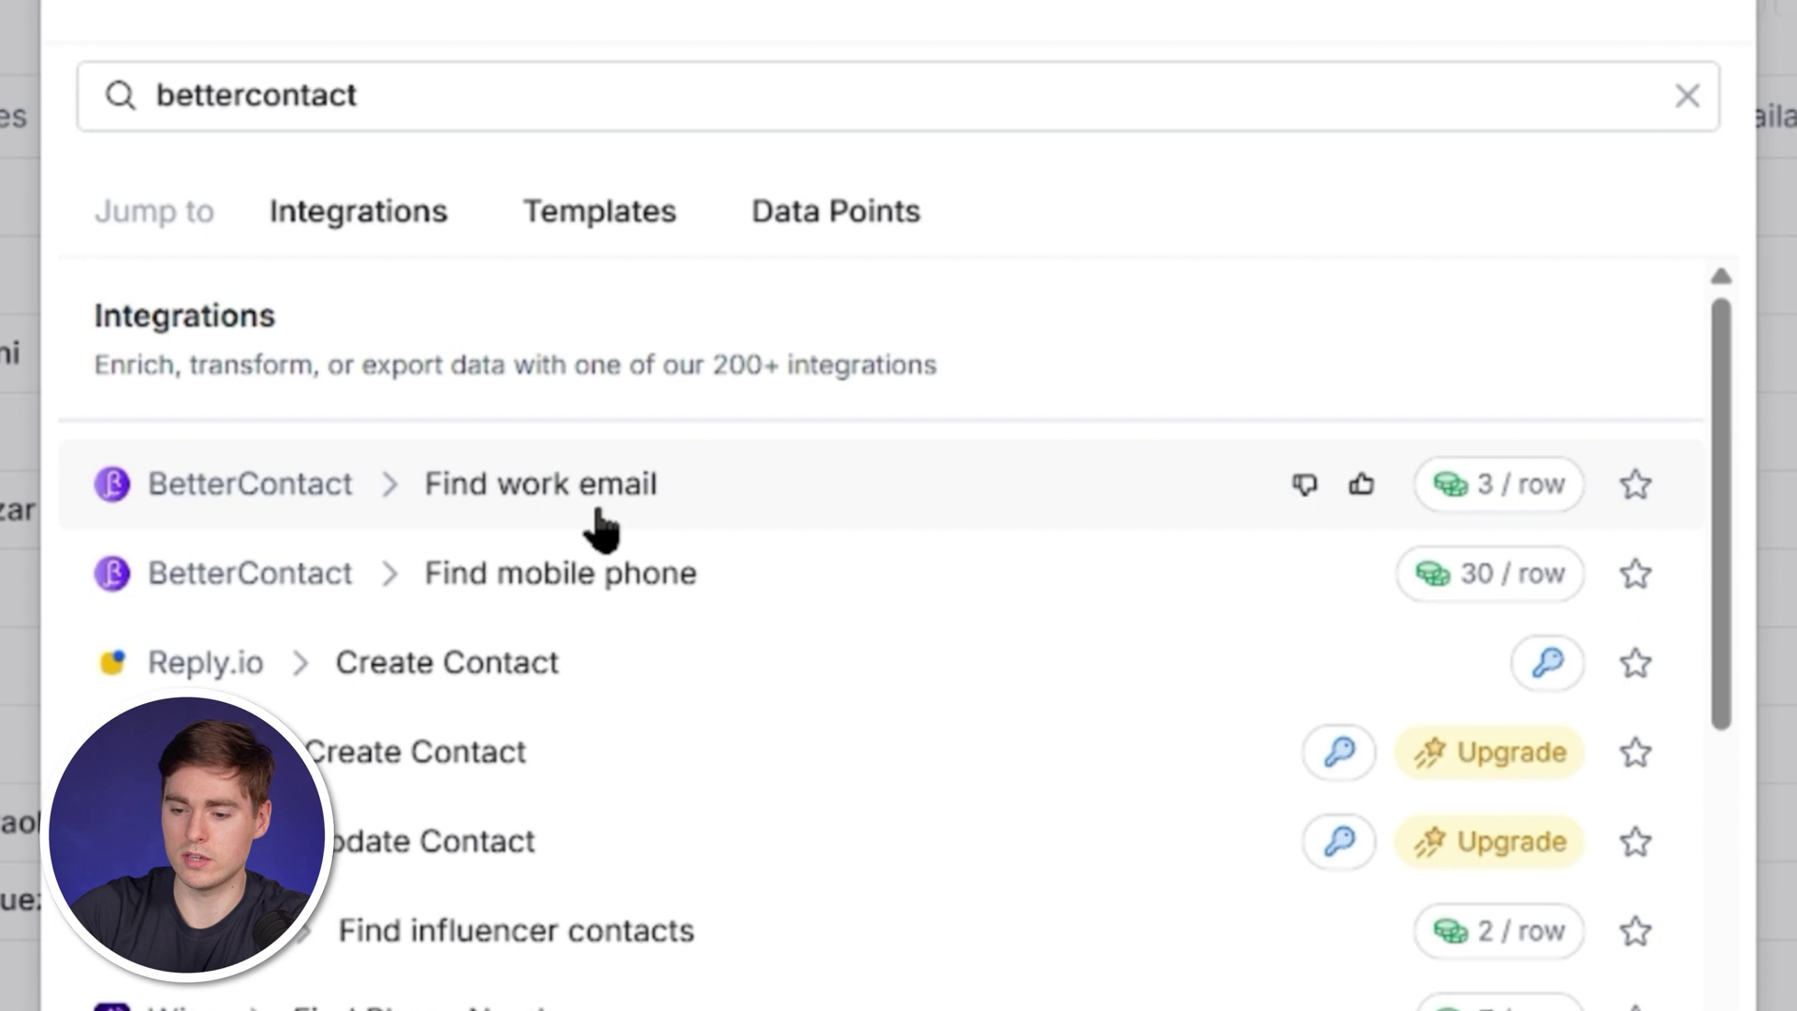
left_click(646, 510)
scroll(1404, 345, "down", 2)
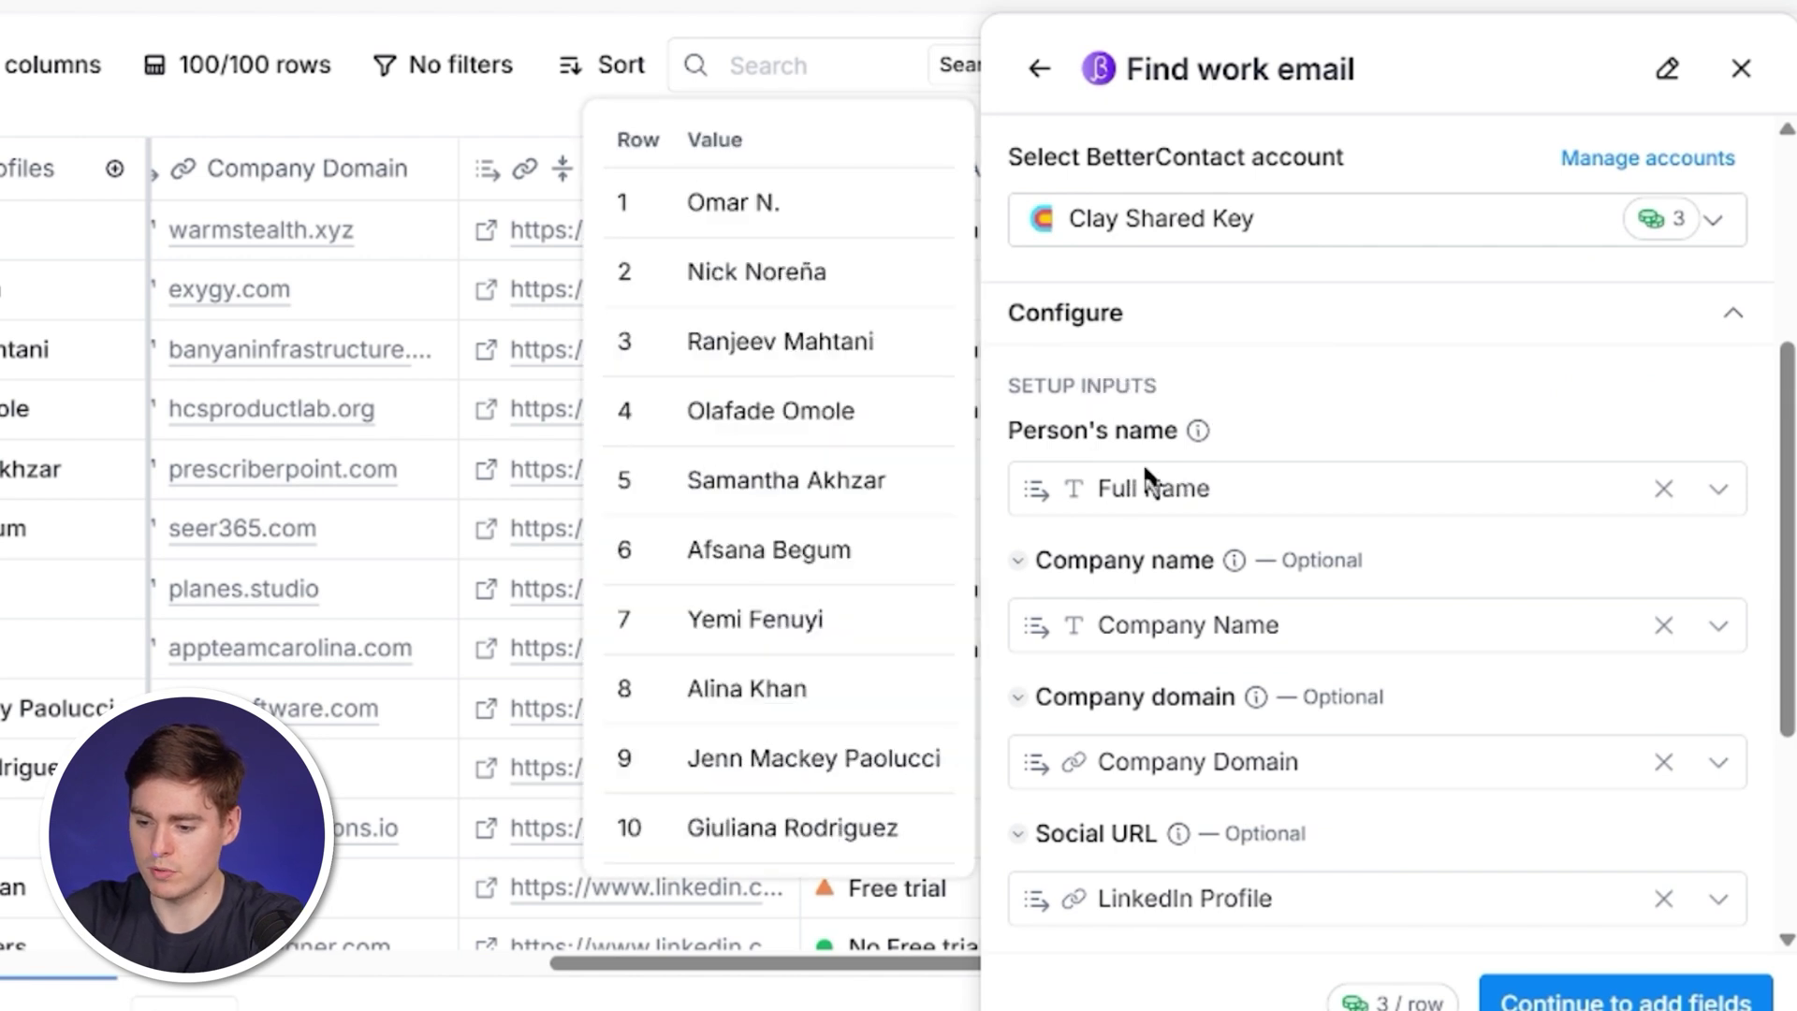
scroll(1311, 581, "down", 3)
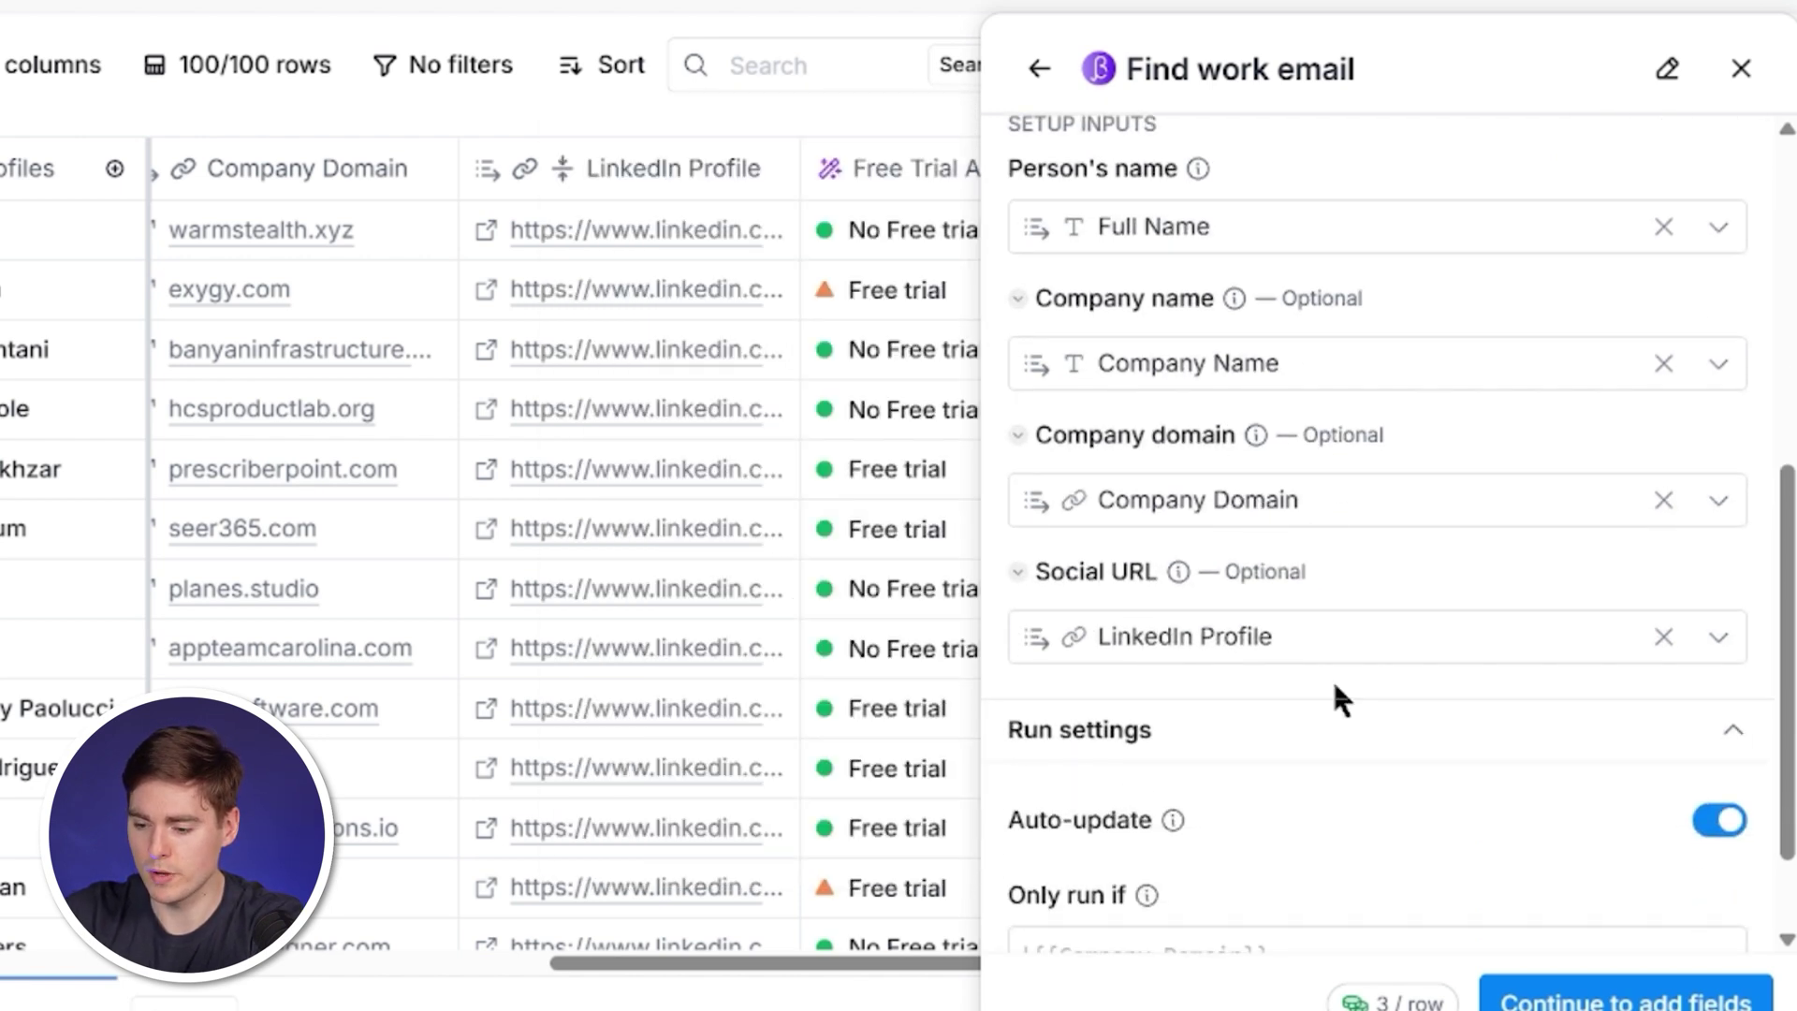
scroll(1339, 697, "down", 2)
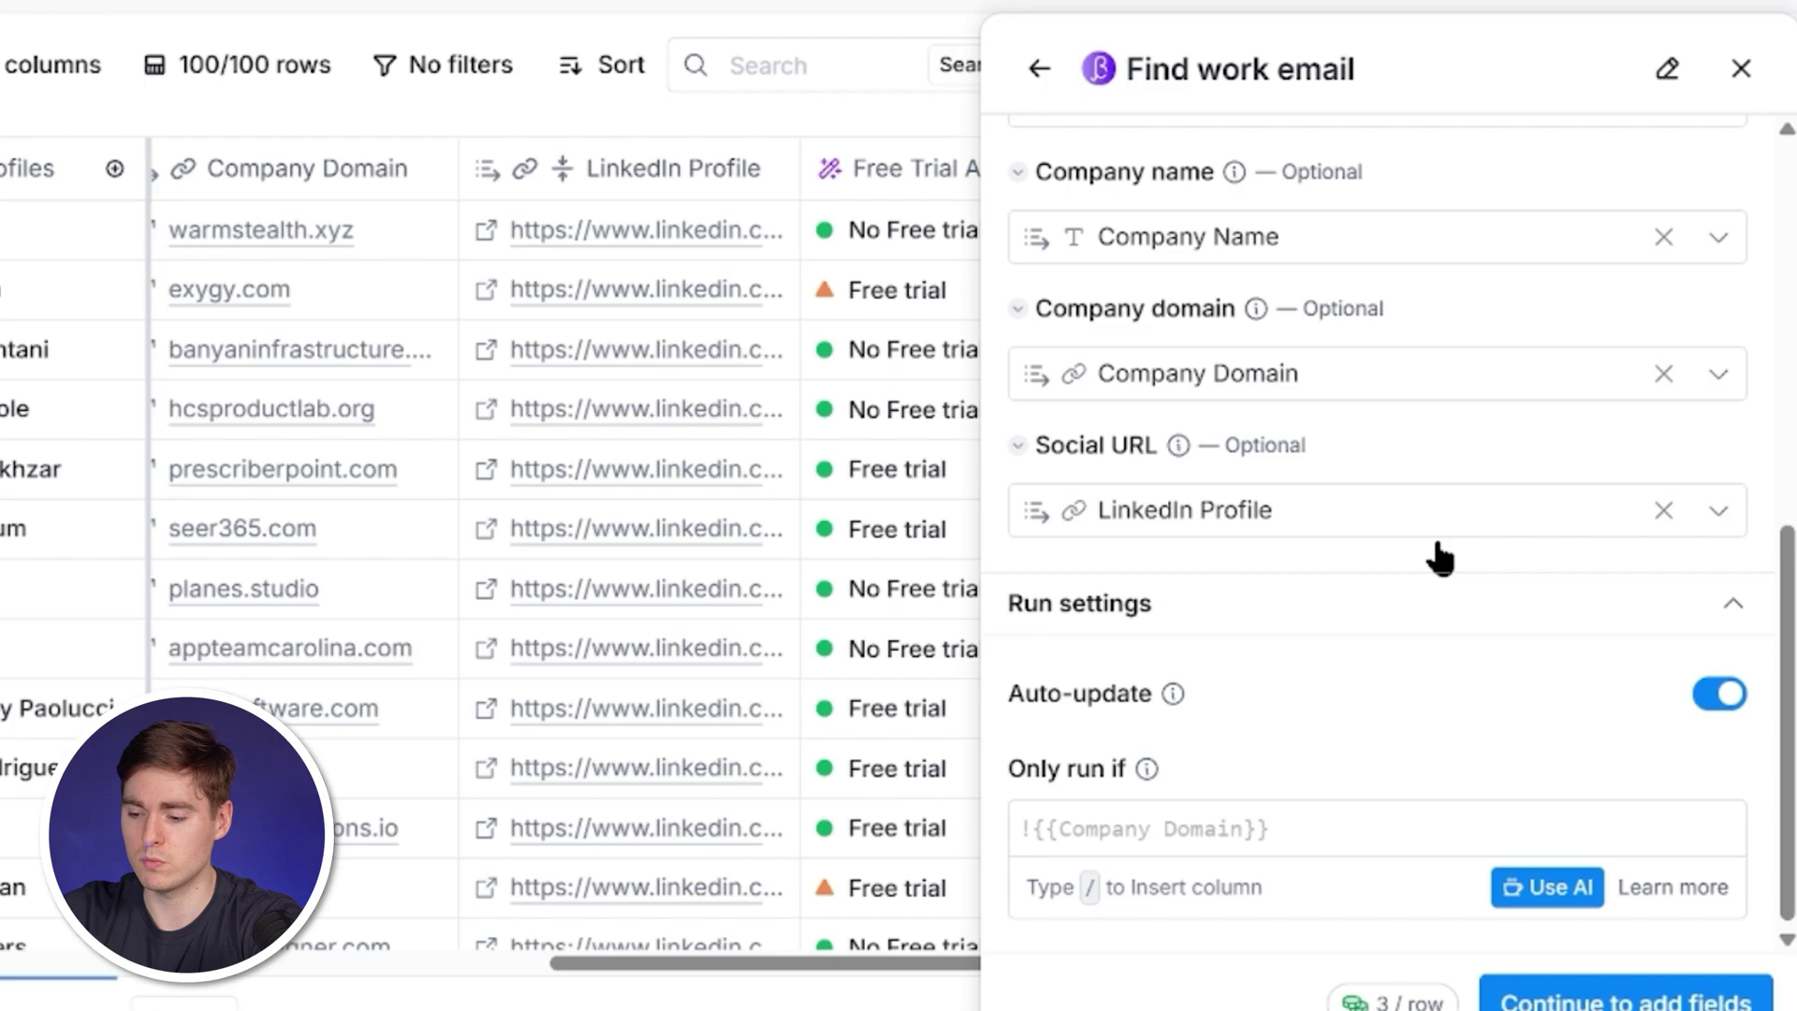
Limit Find work email to rows whose Free Trial Availability Trial Status is 'free trial', using an AI-generated formula.
left_click(1544, 887)
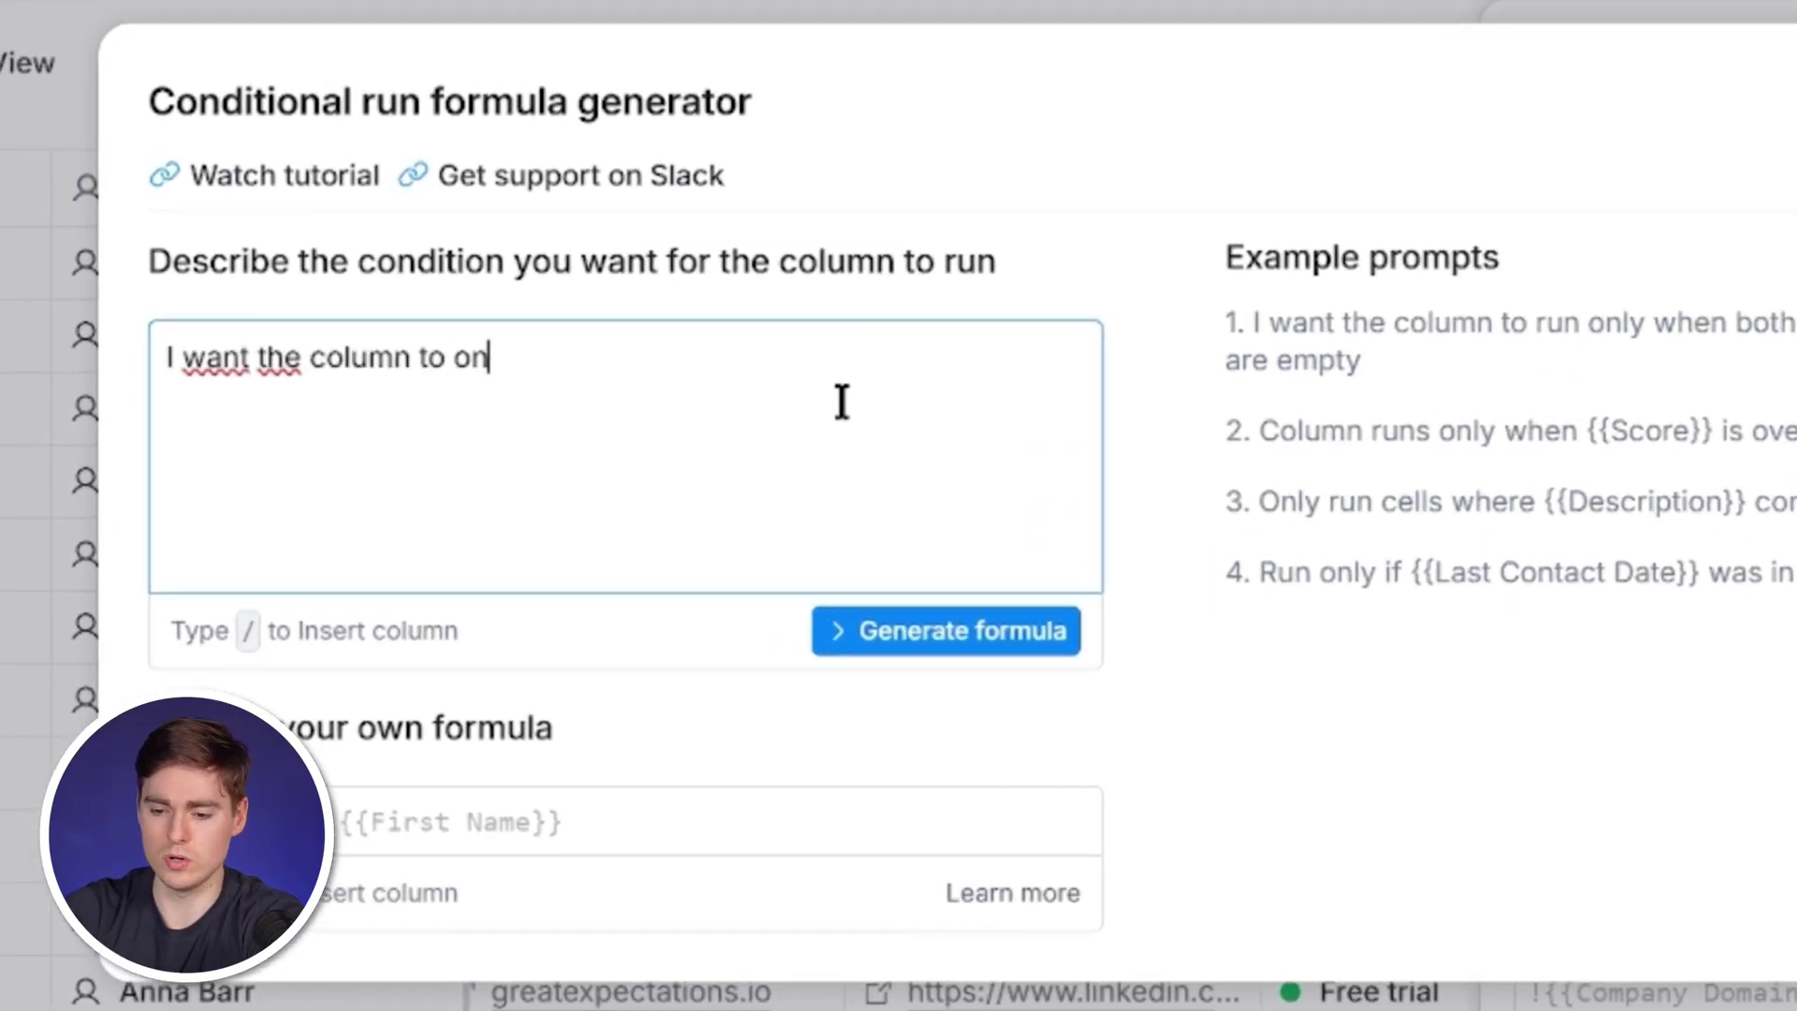
type("the column to only run if /fr")
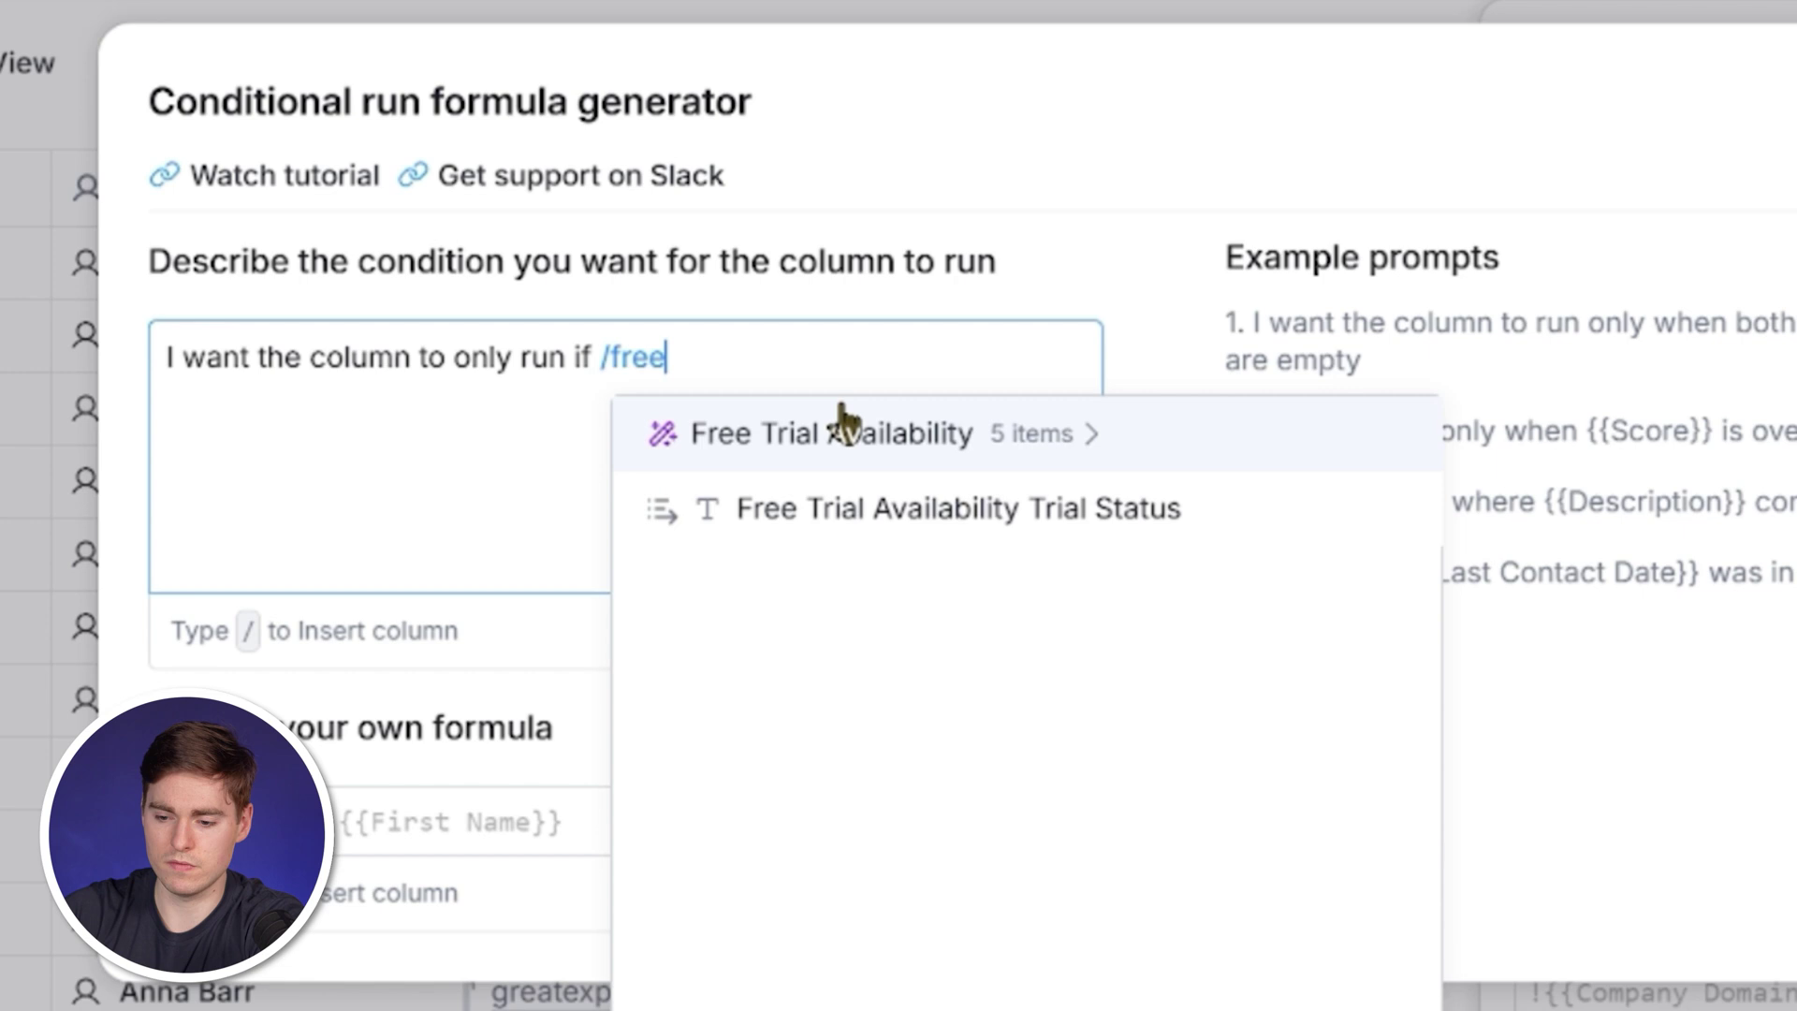
type("ee")
left_click(889, 505)
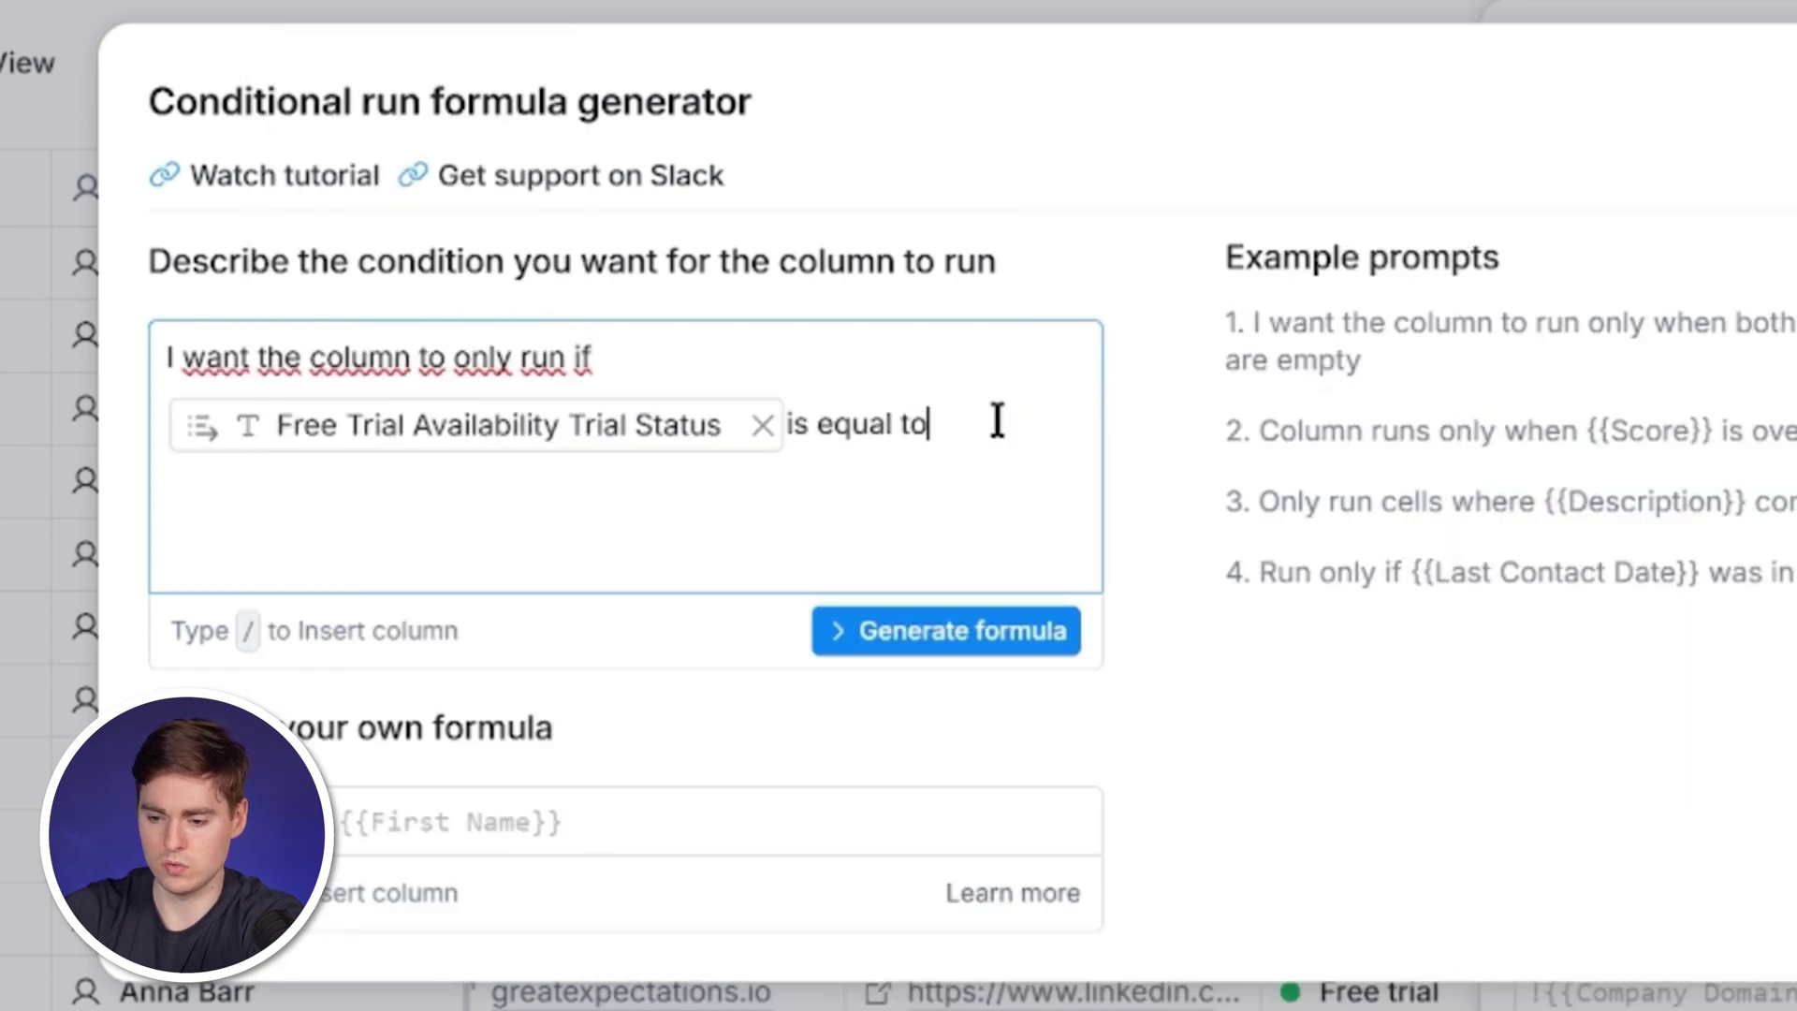
type("e Trial")
left_click(992, 631)
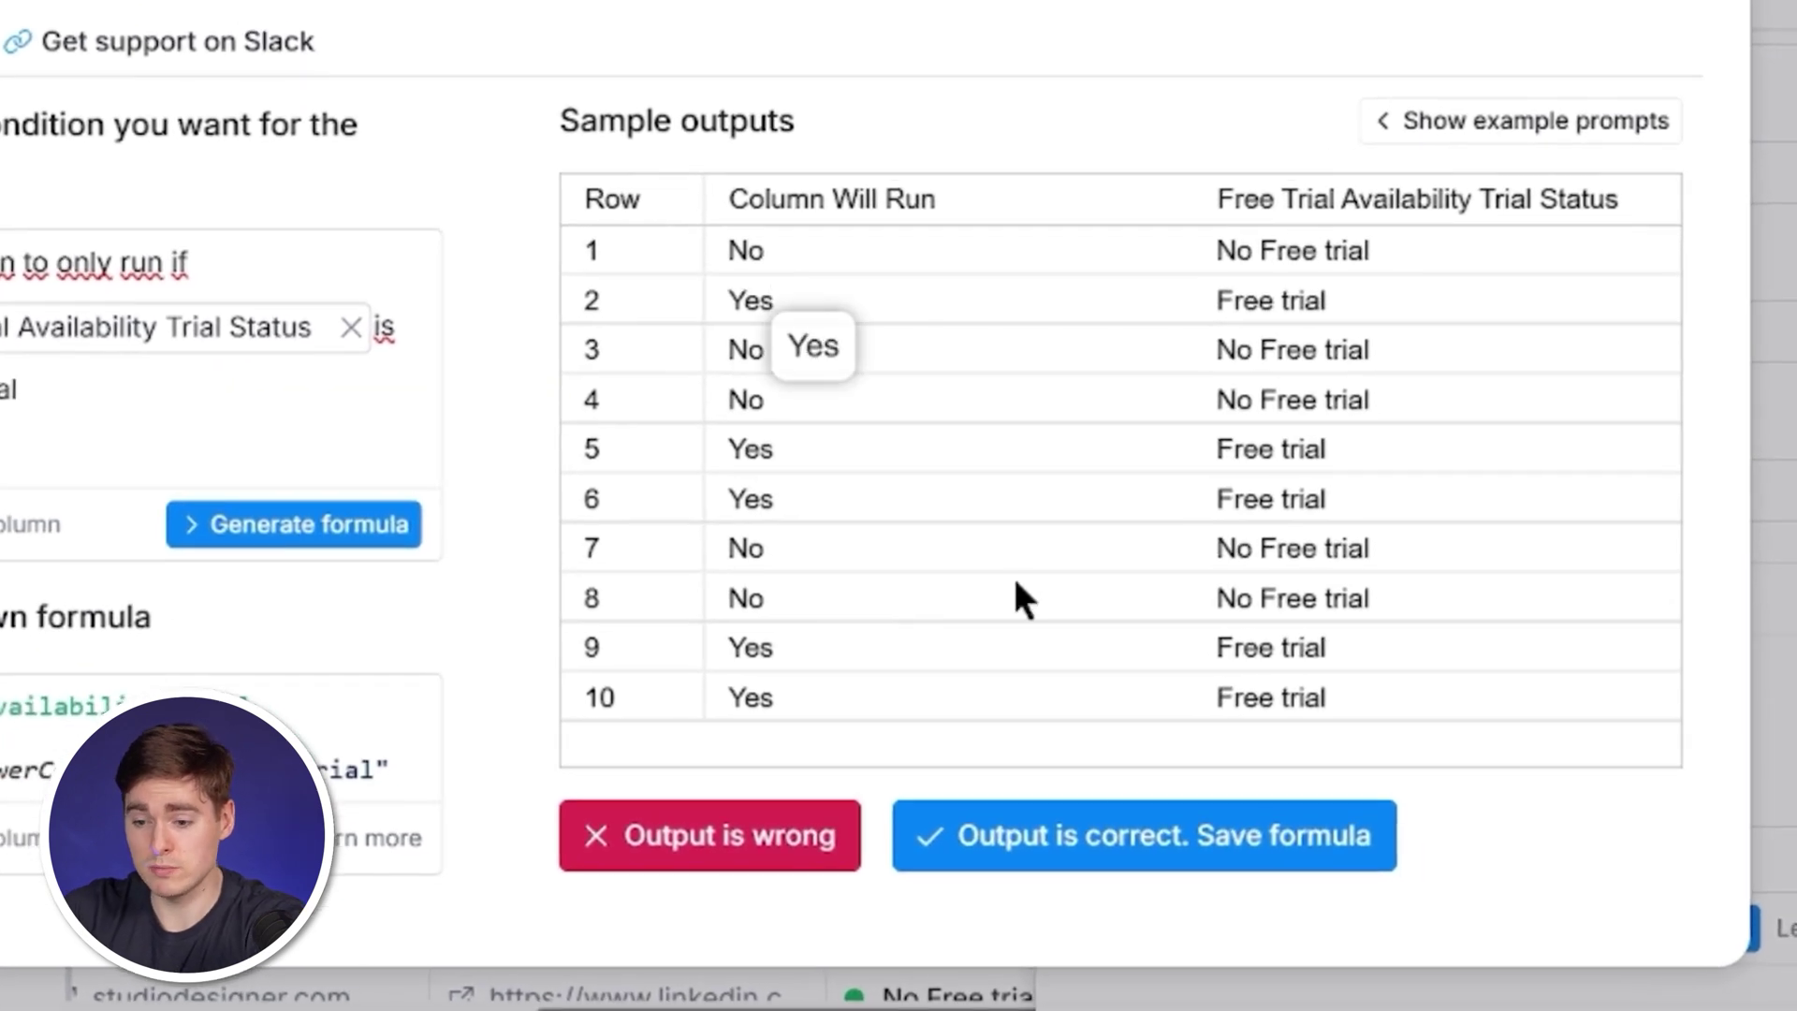
left_click(1144, 856)
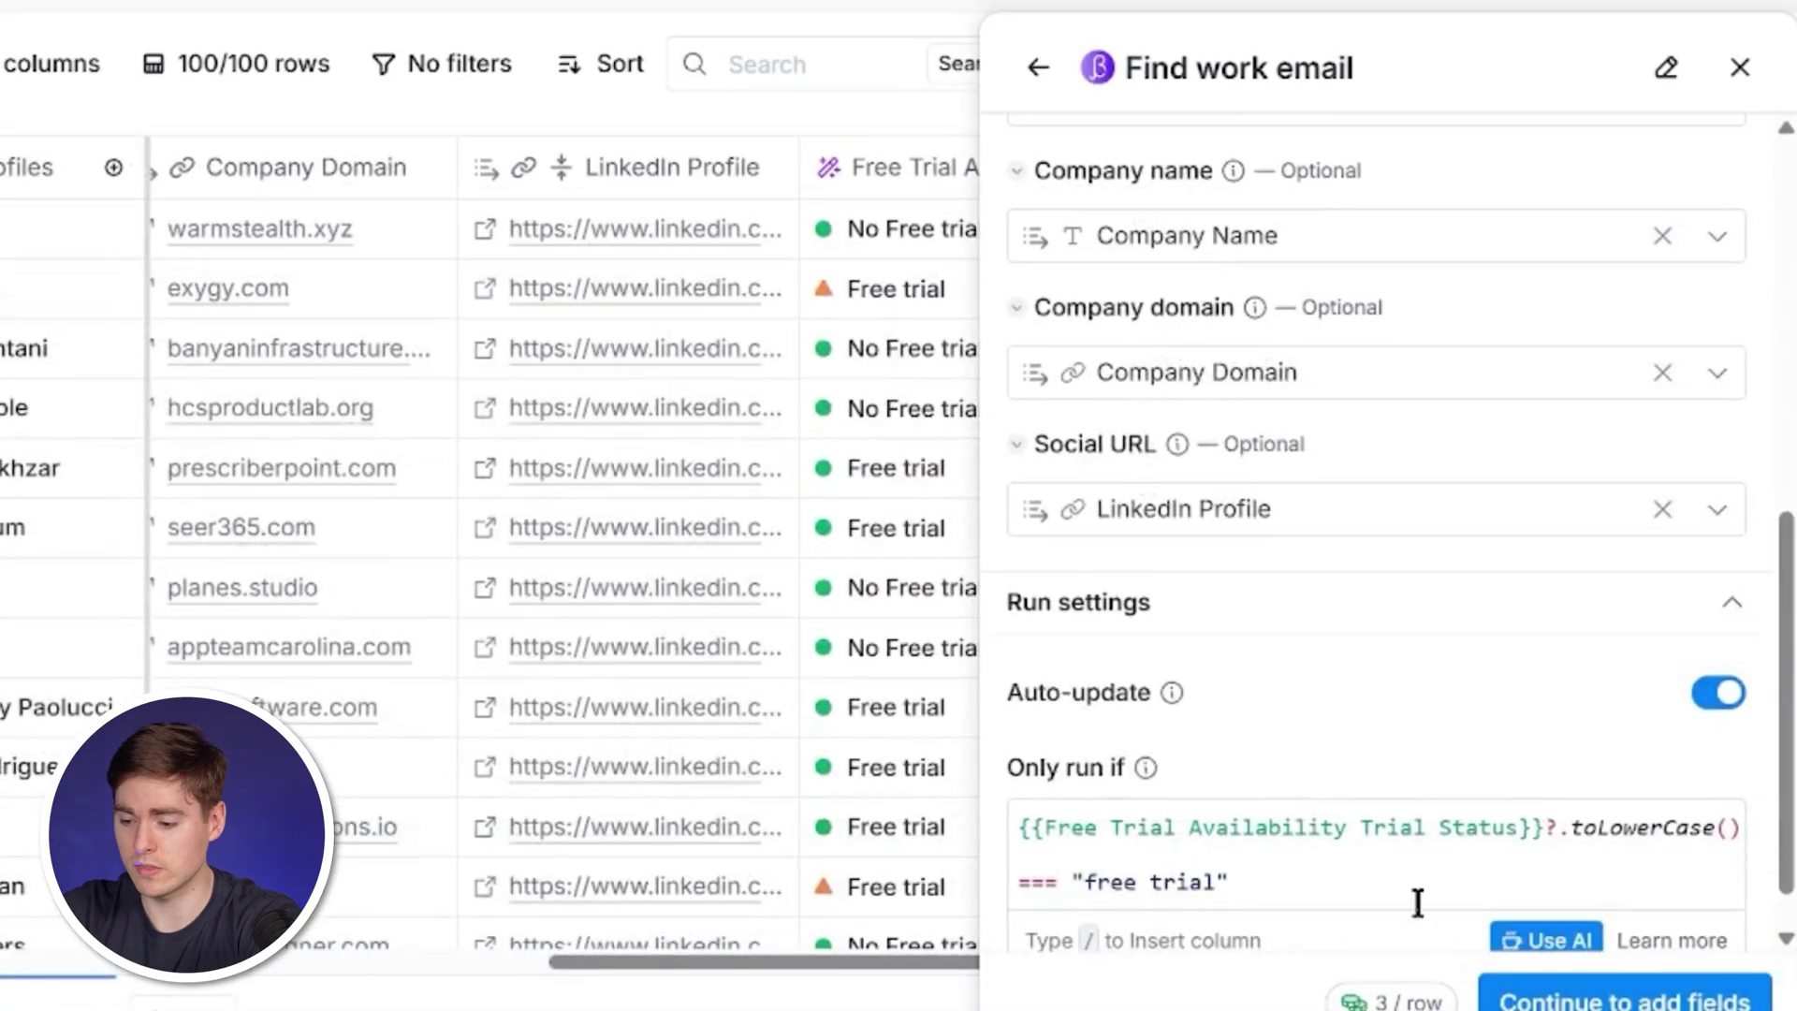
Add Contact email address and Contact email address status as output columns.
left_click(1617, 1001)
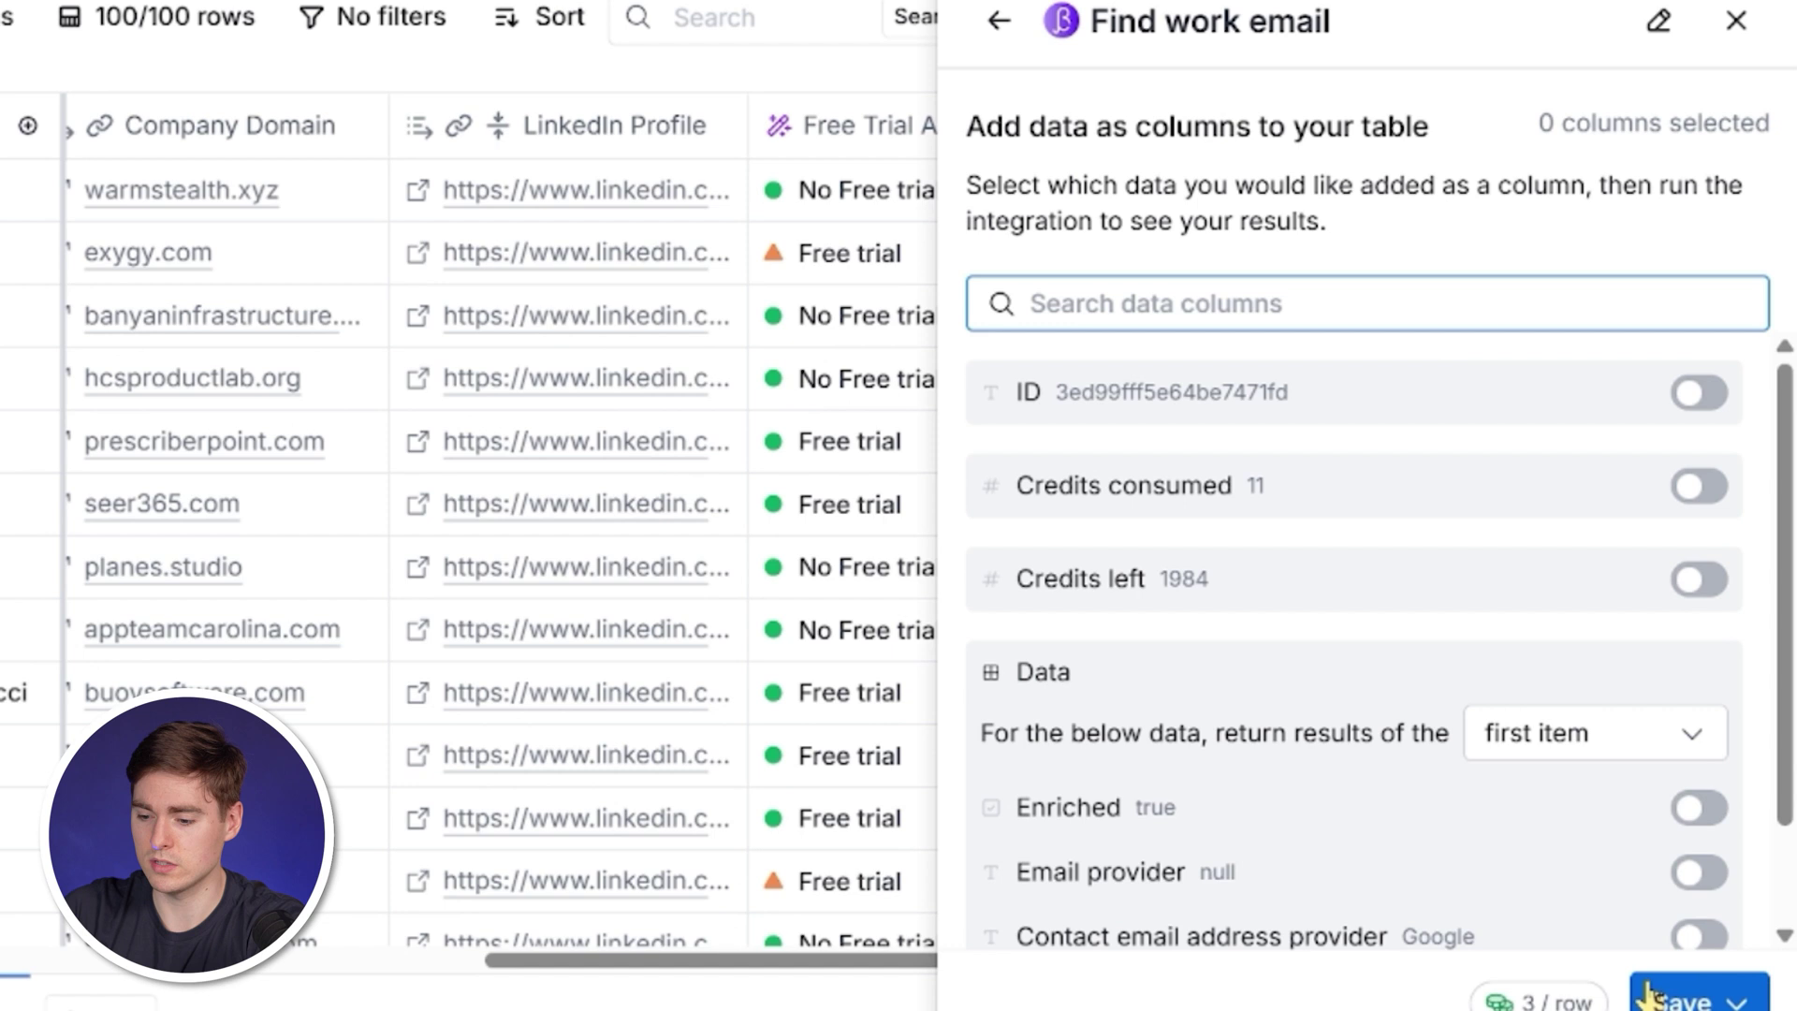
scroll(1541, 798, "down", 2)
left_click(1151, 890)
scroll(1151, 894, "down", 5)
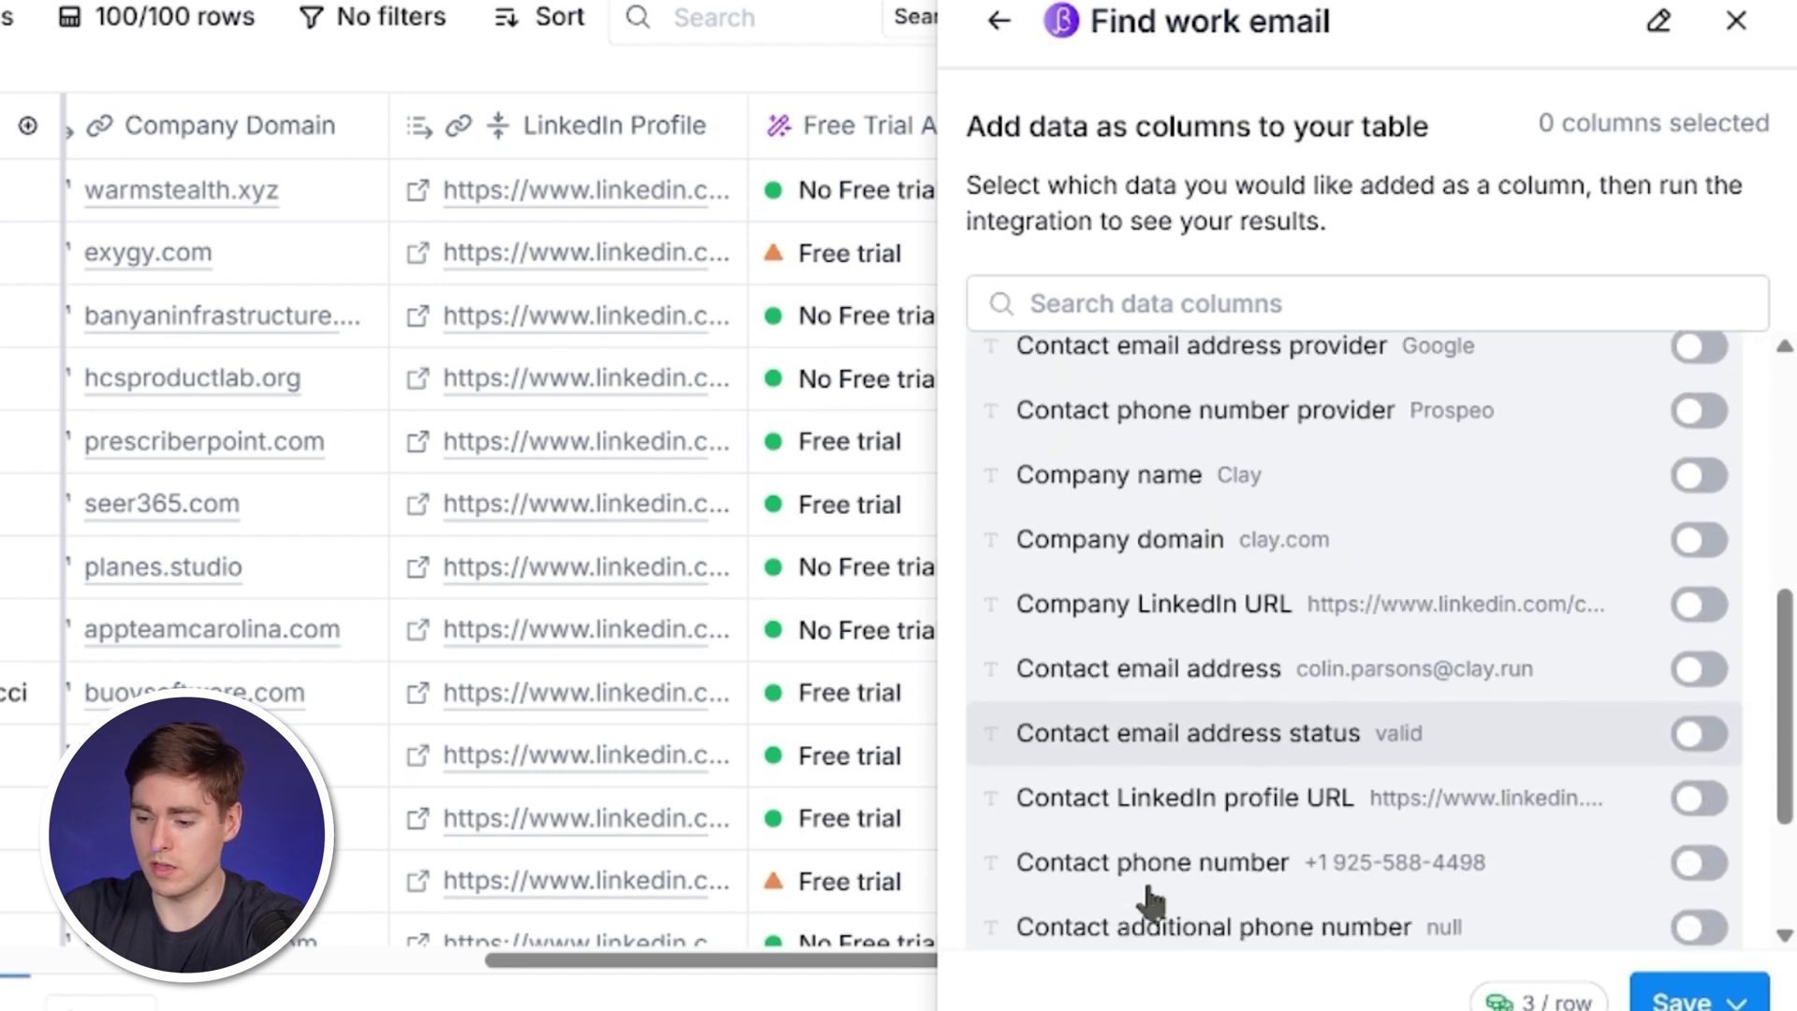
left_click(1268, 666)
left_click(1464, 736)
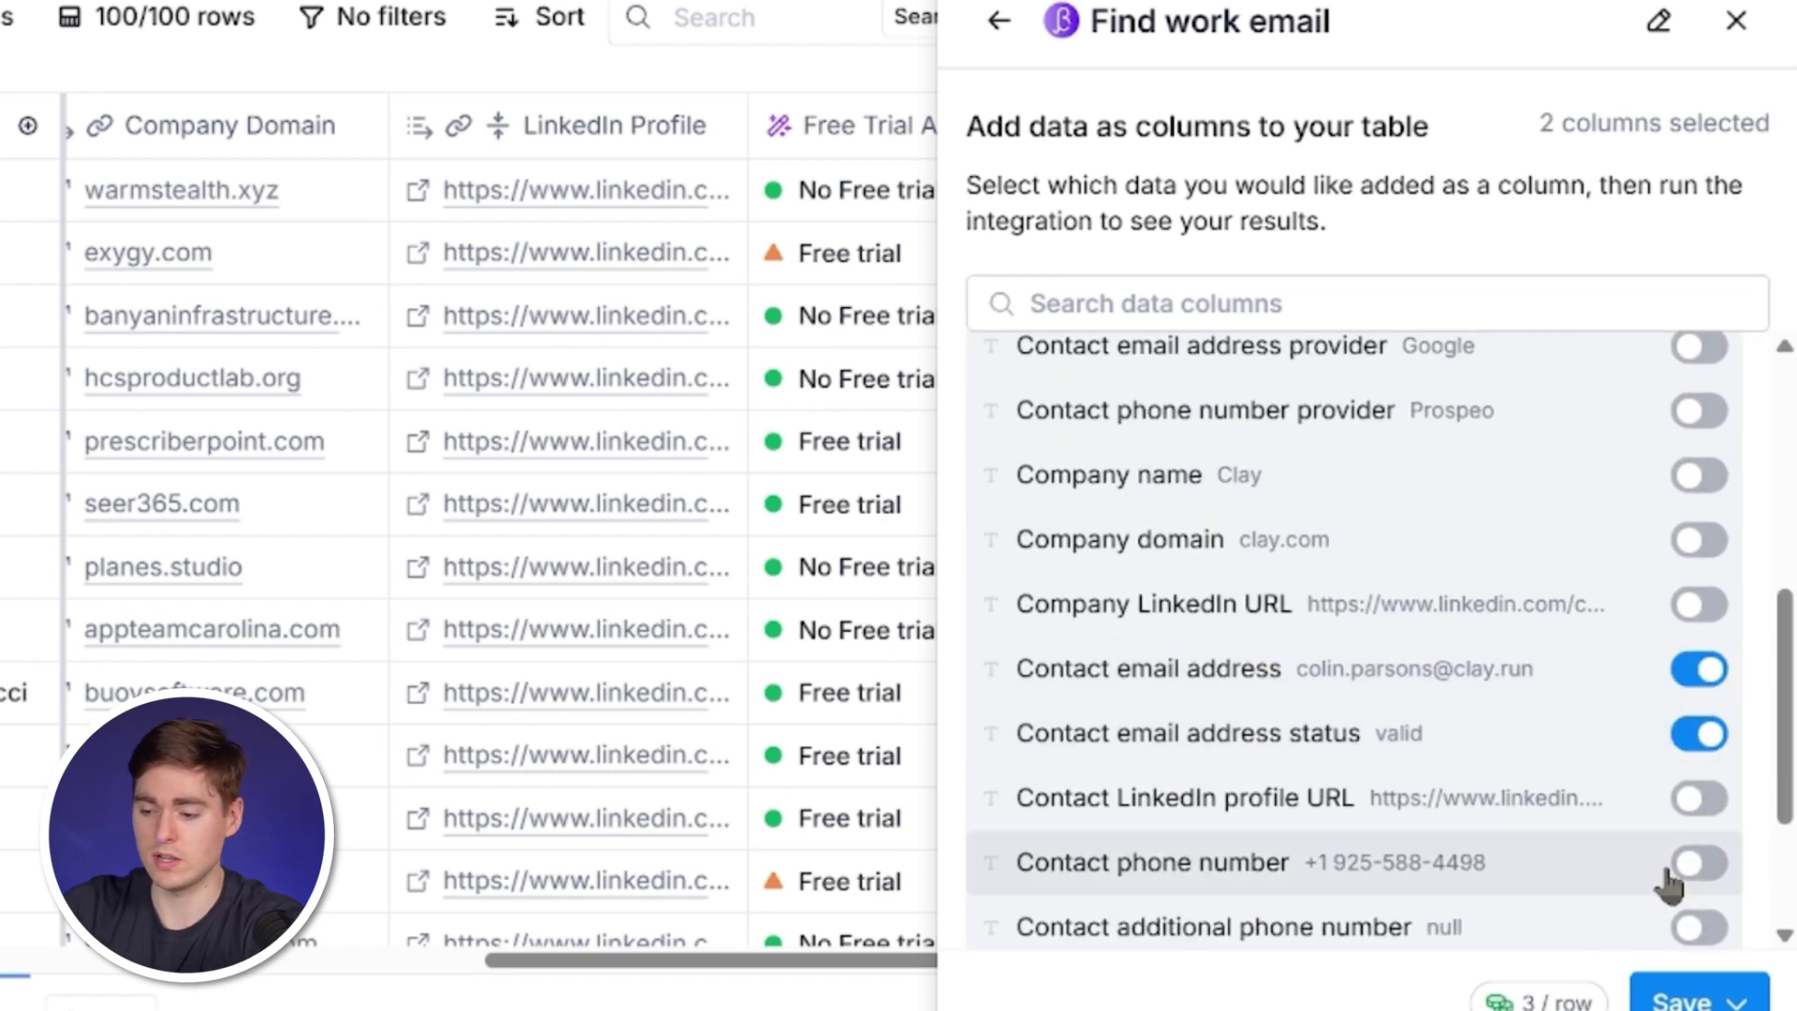
Save and run the work email search on all 100 rows, then review the results.
left_click(1690, 998)
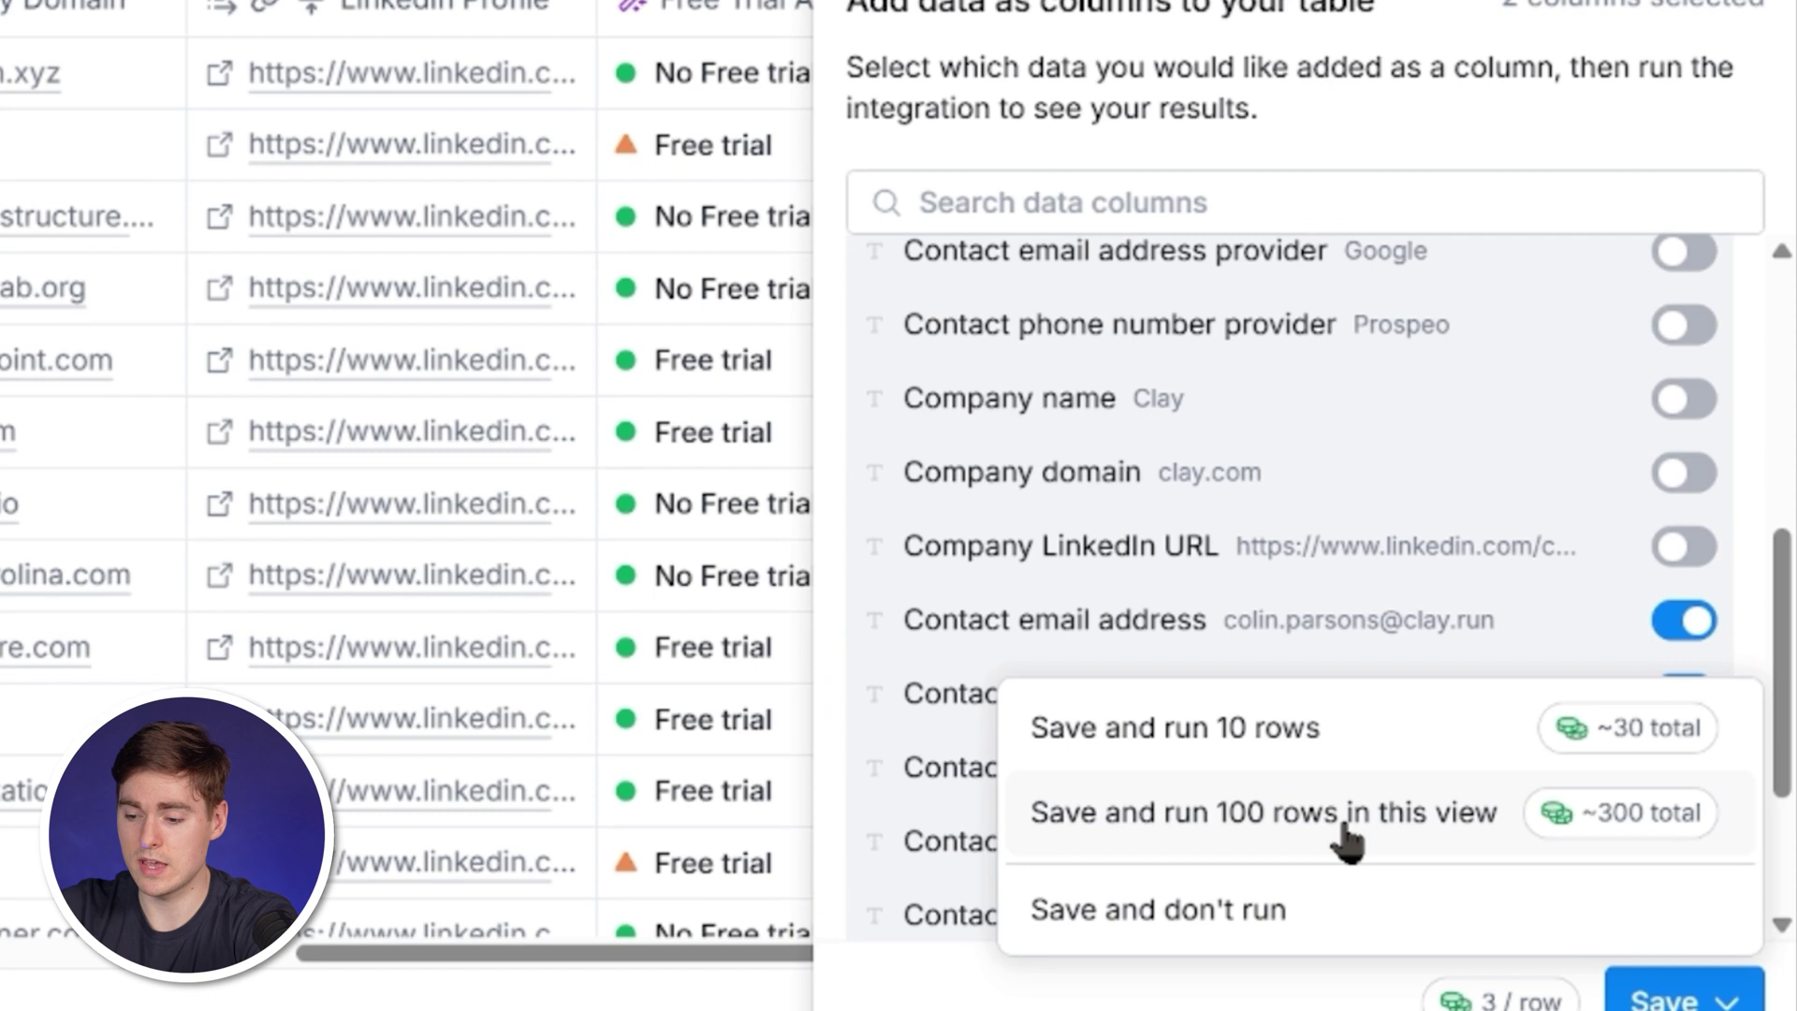
left_click(1345, 836)
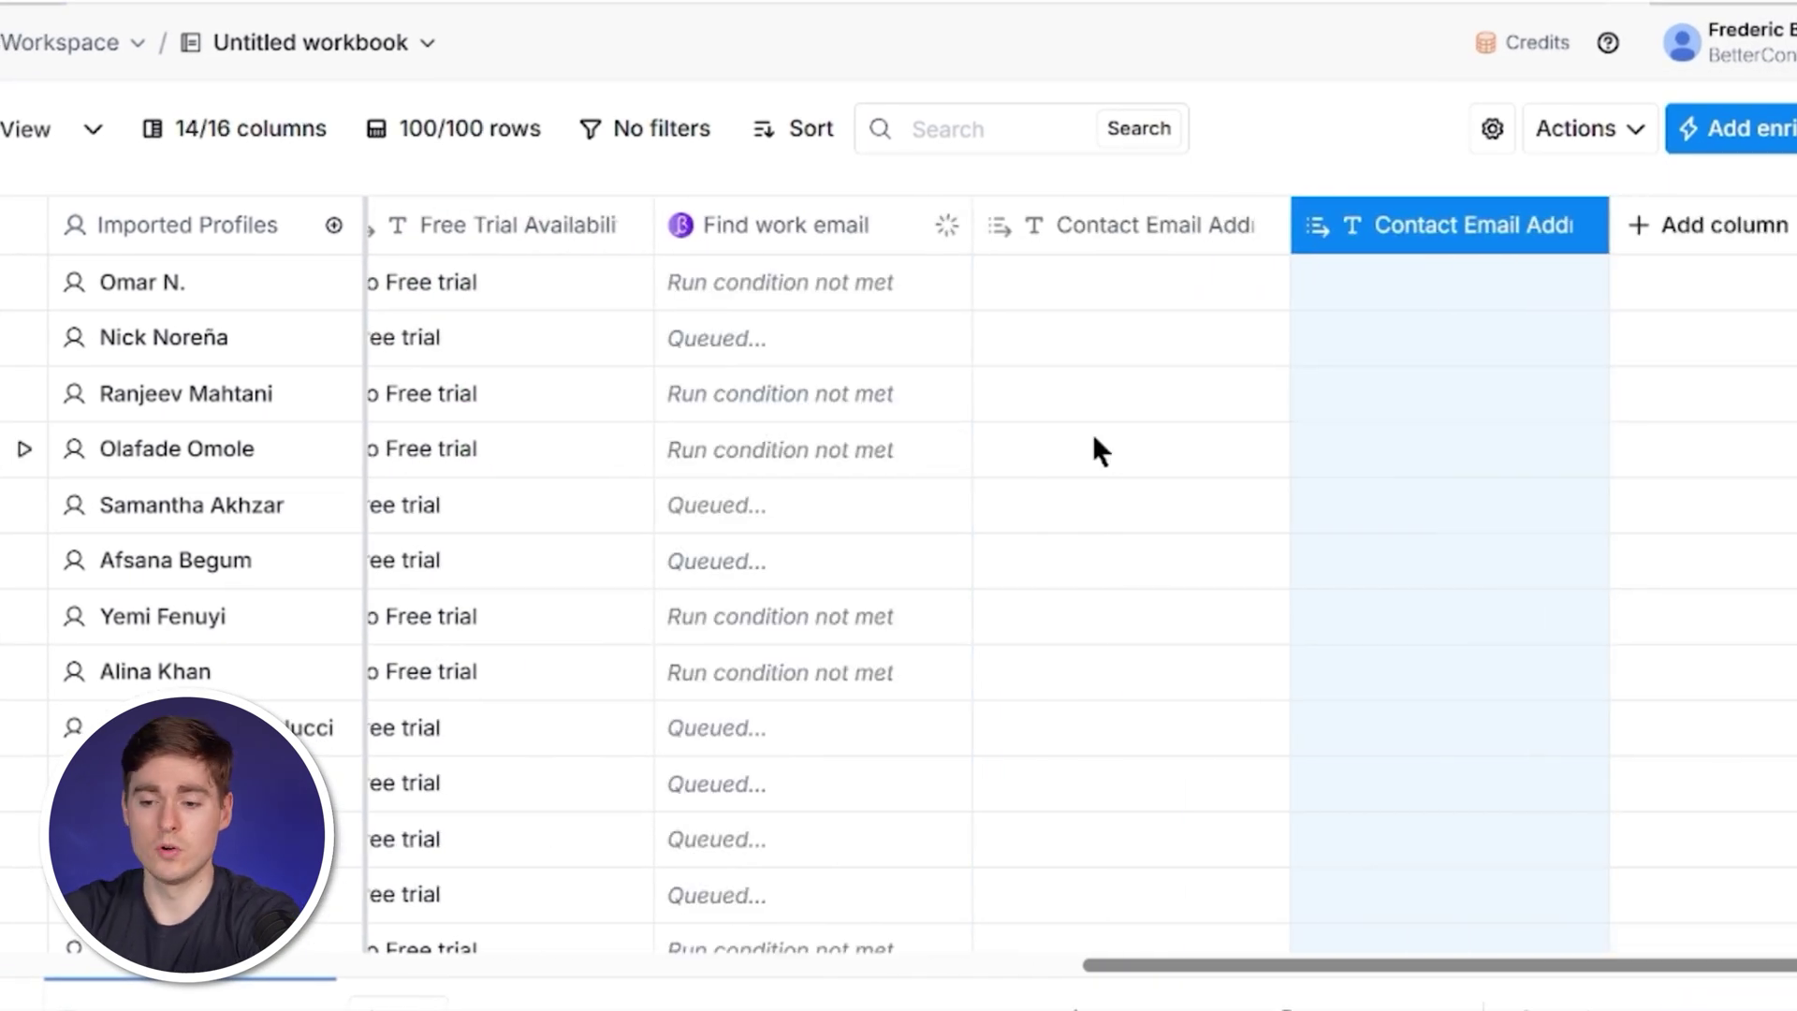
scroll(819, 300, "left", 5)
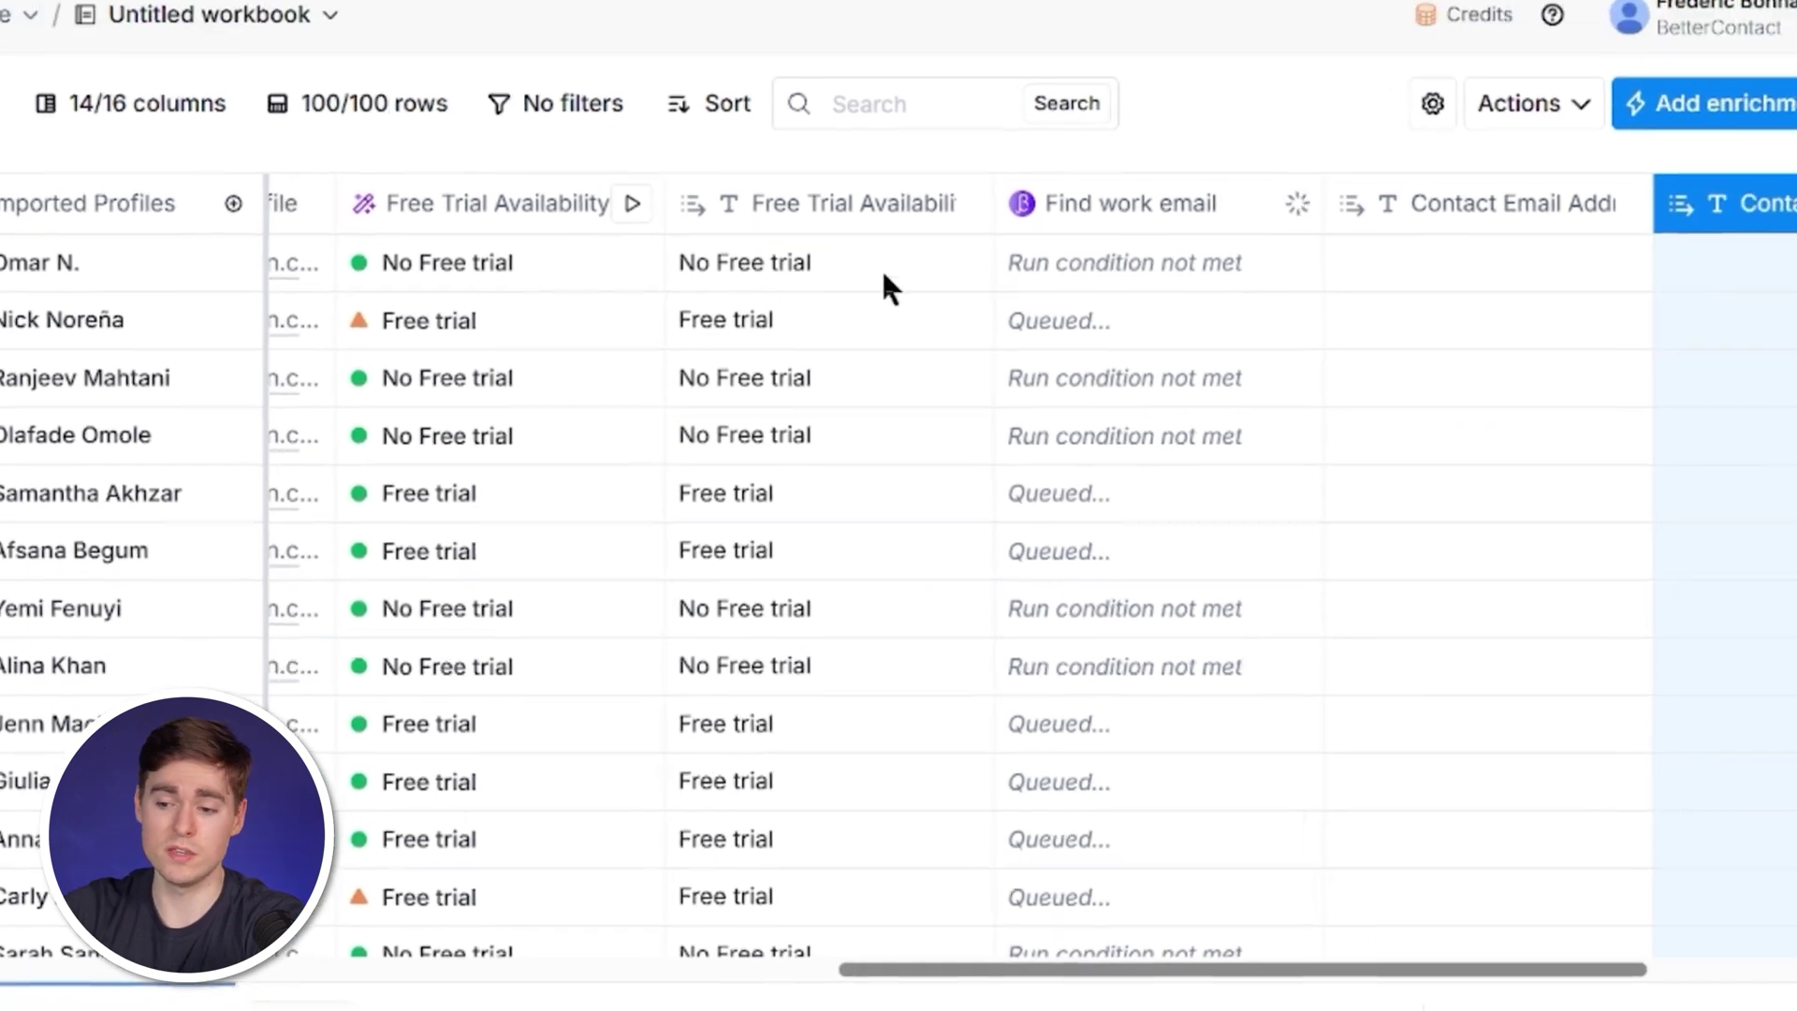
scroll(754, 256, "left", 3)
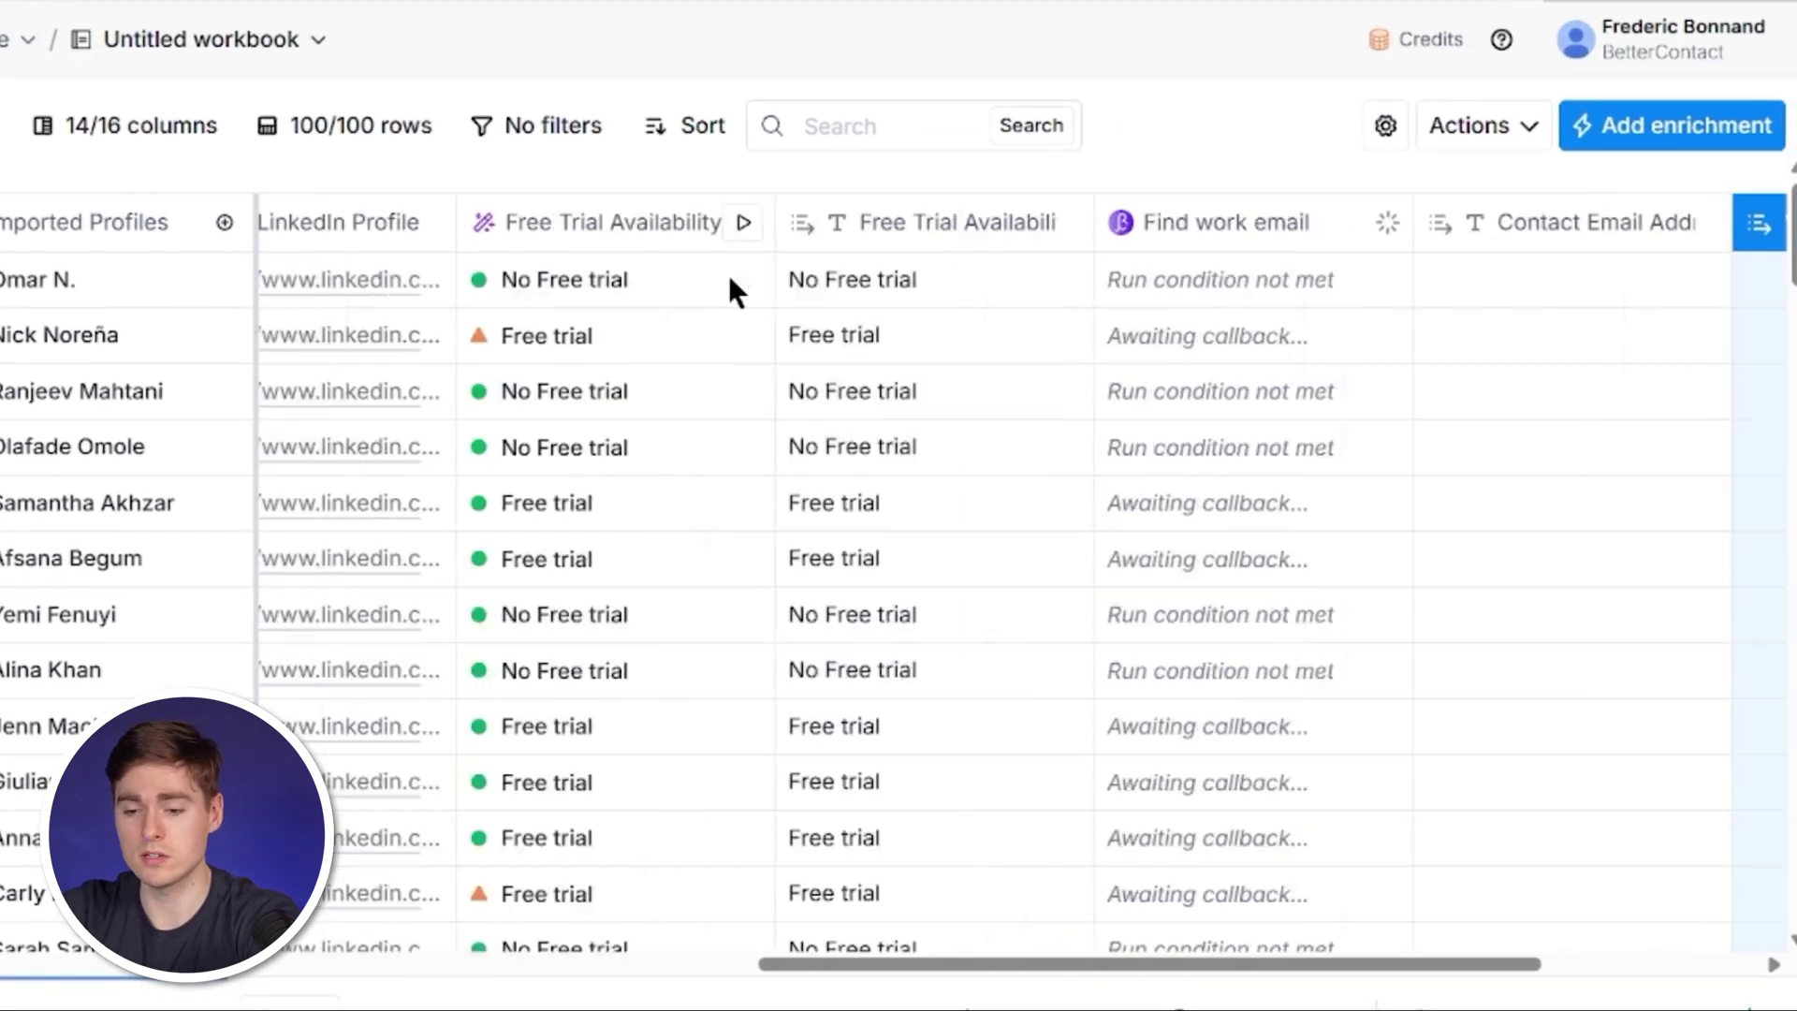
scroll(728, 273, "left", 5)
scroll(728, 274, "right", 5)
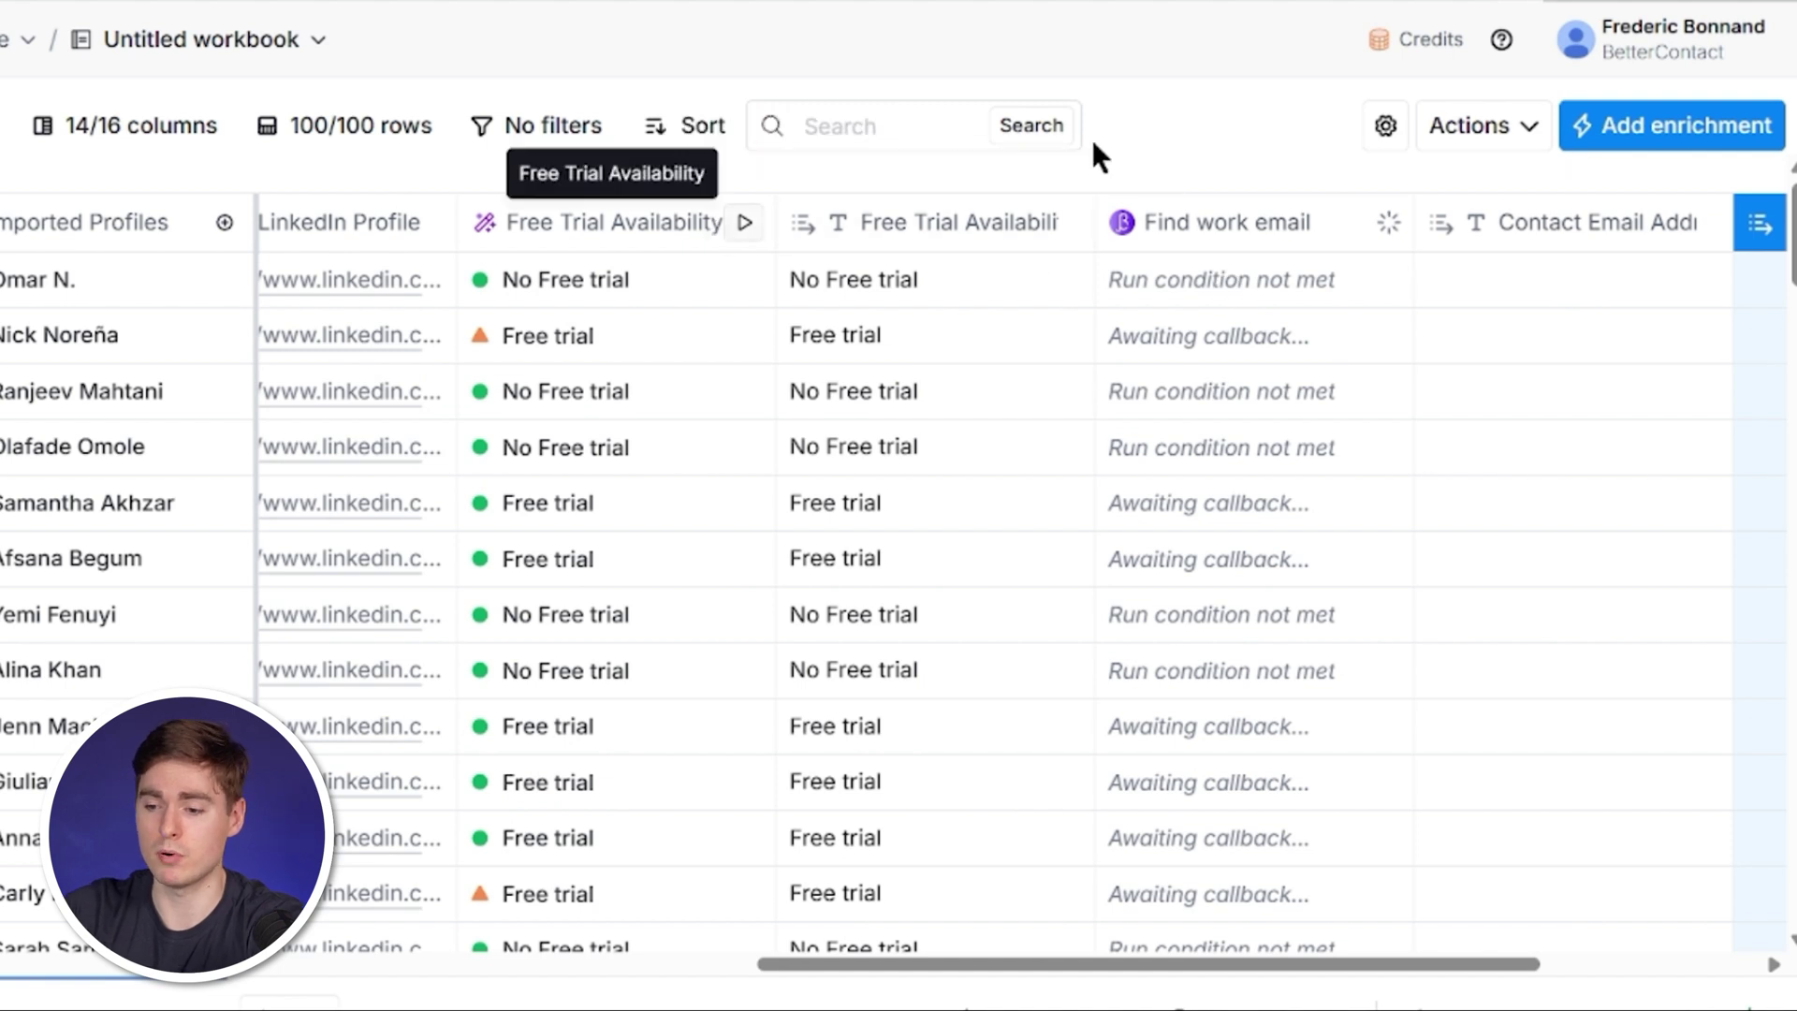
scroll(1290, 302, "down", 1)
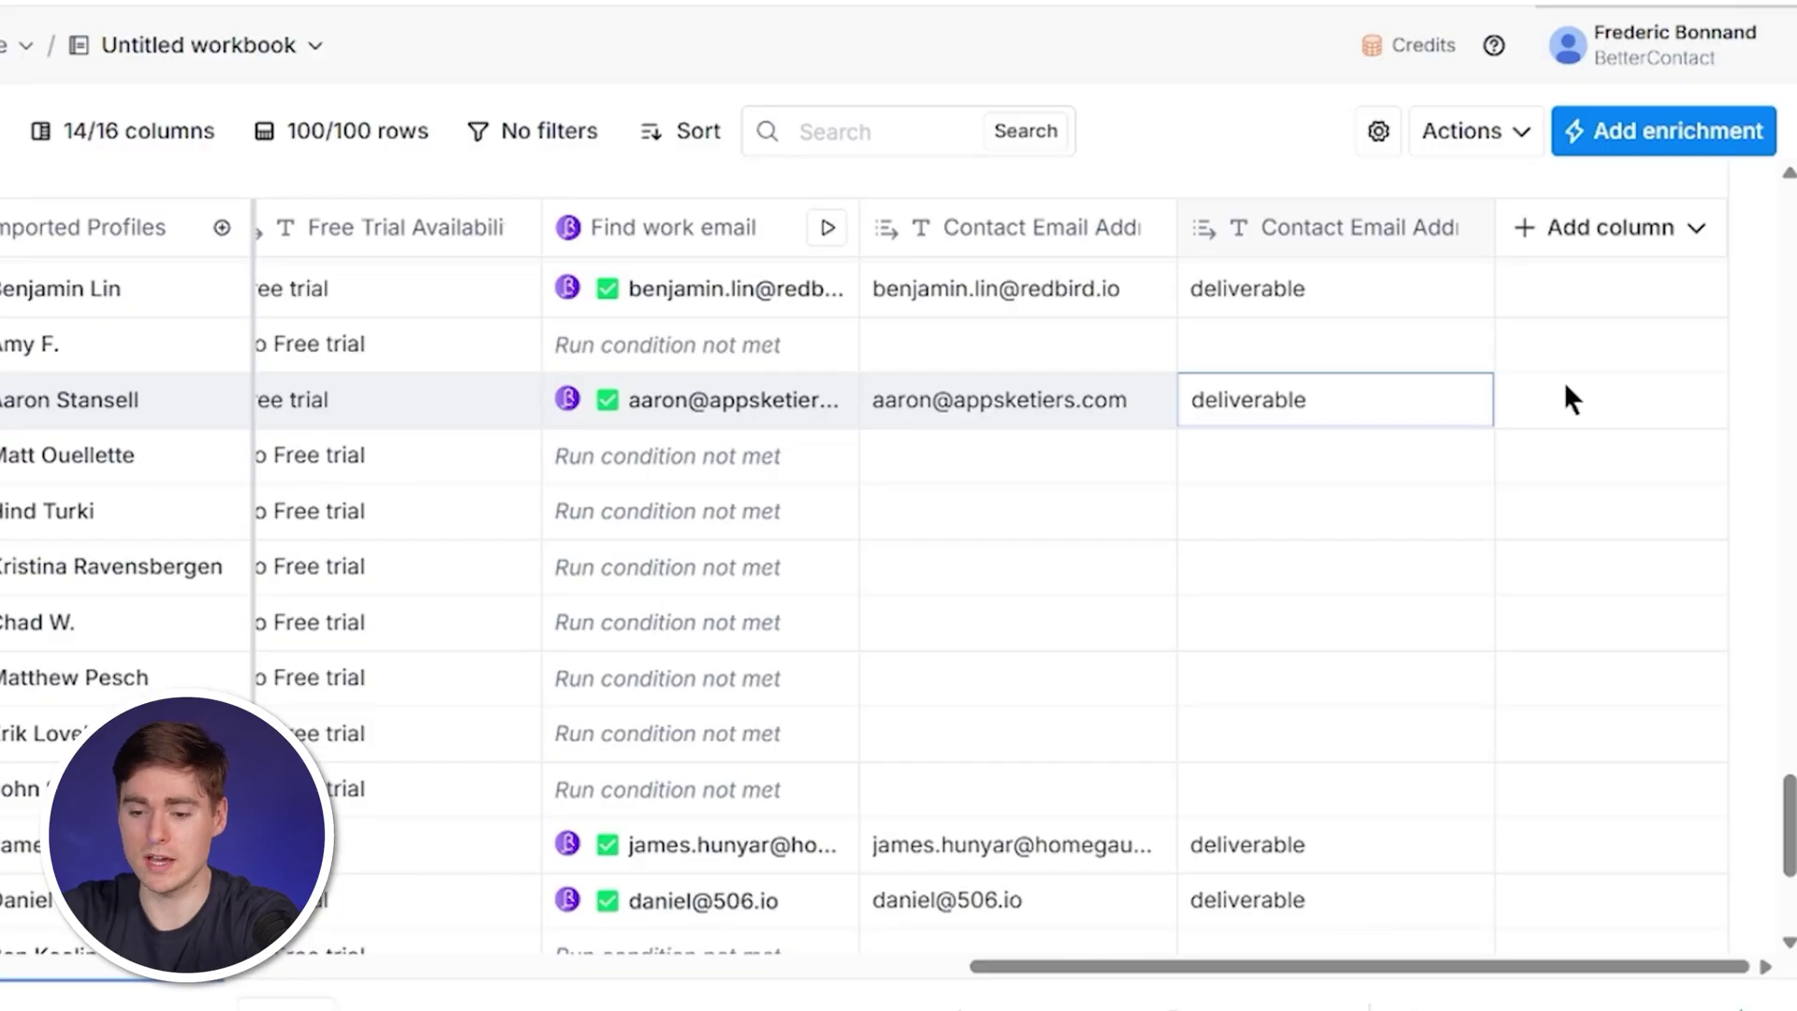
Add a Claygent column from the Company Competitors template using the Clay-managed OpenAI account.
left_click(1602, 230)
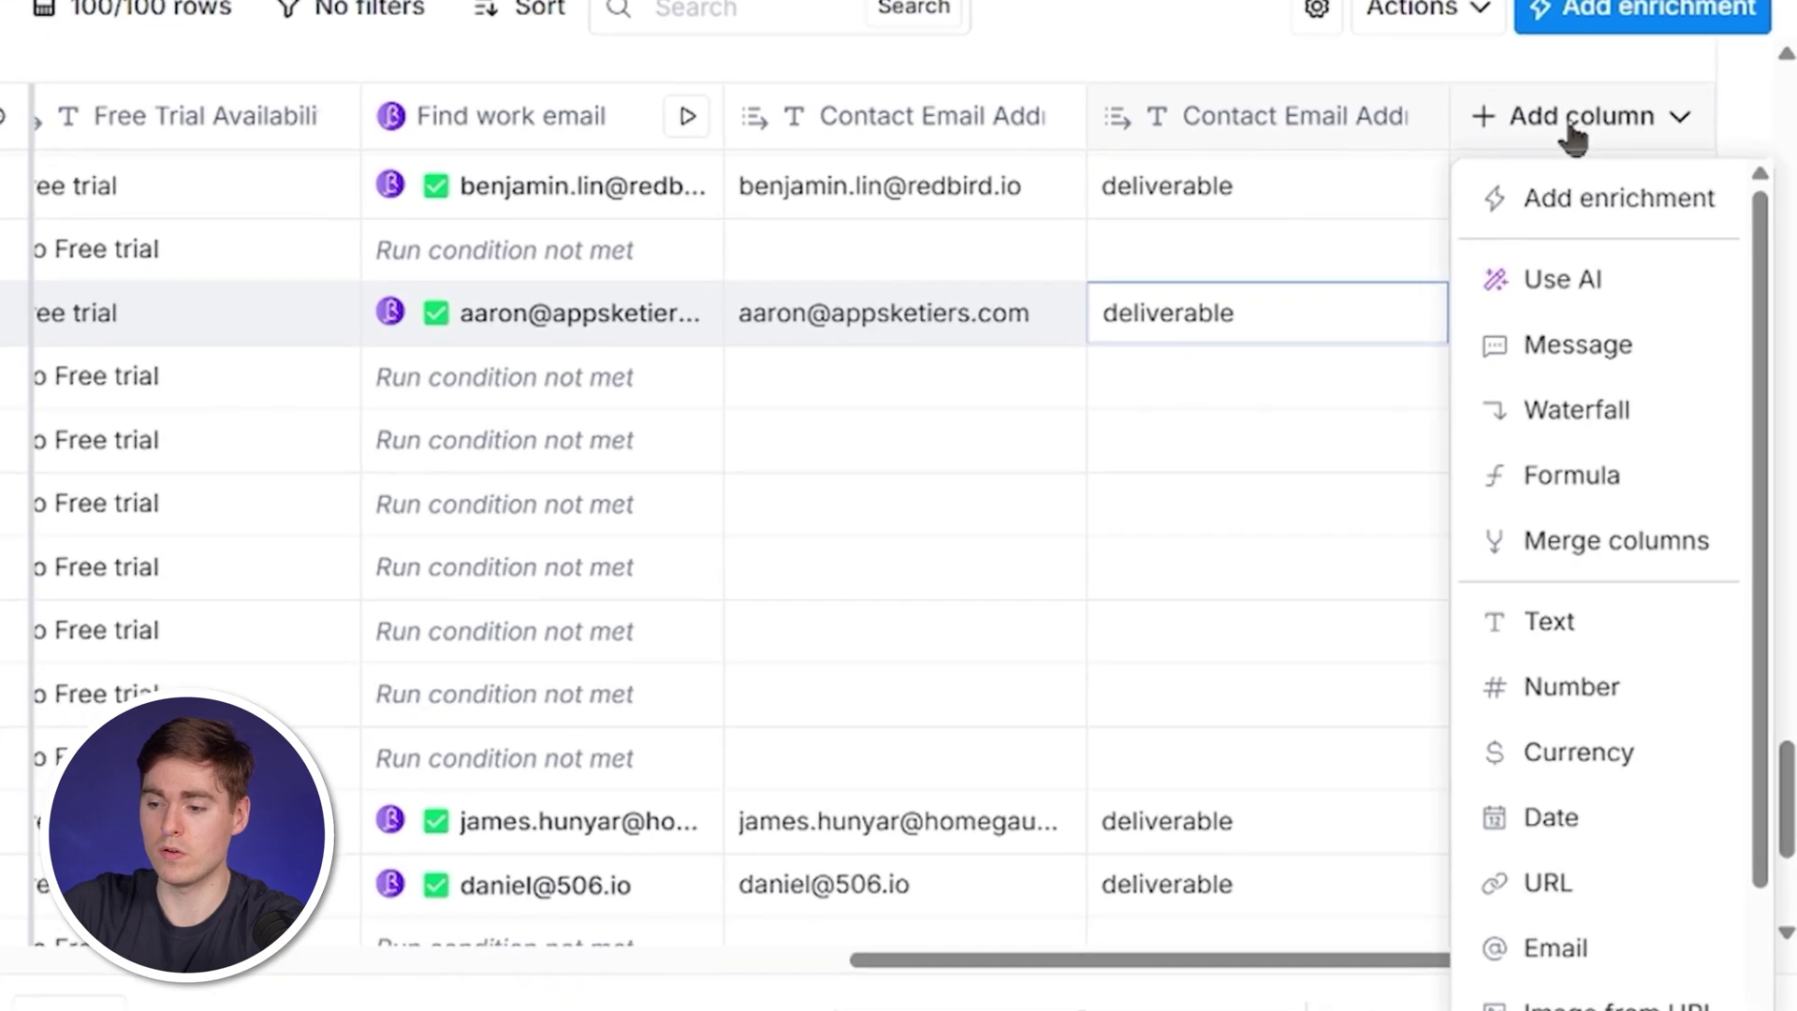
left_click(1539, 192)
type("compet")
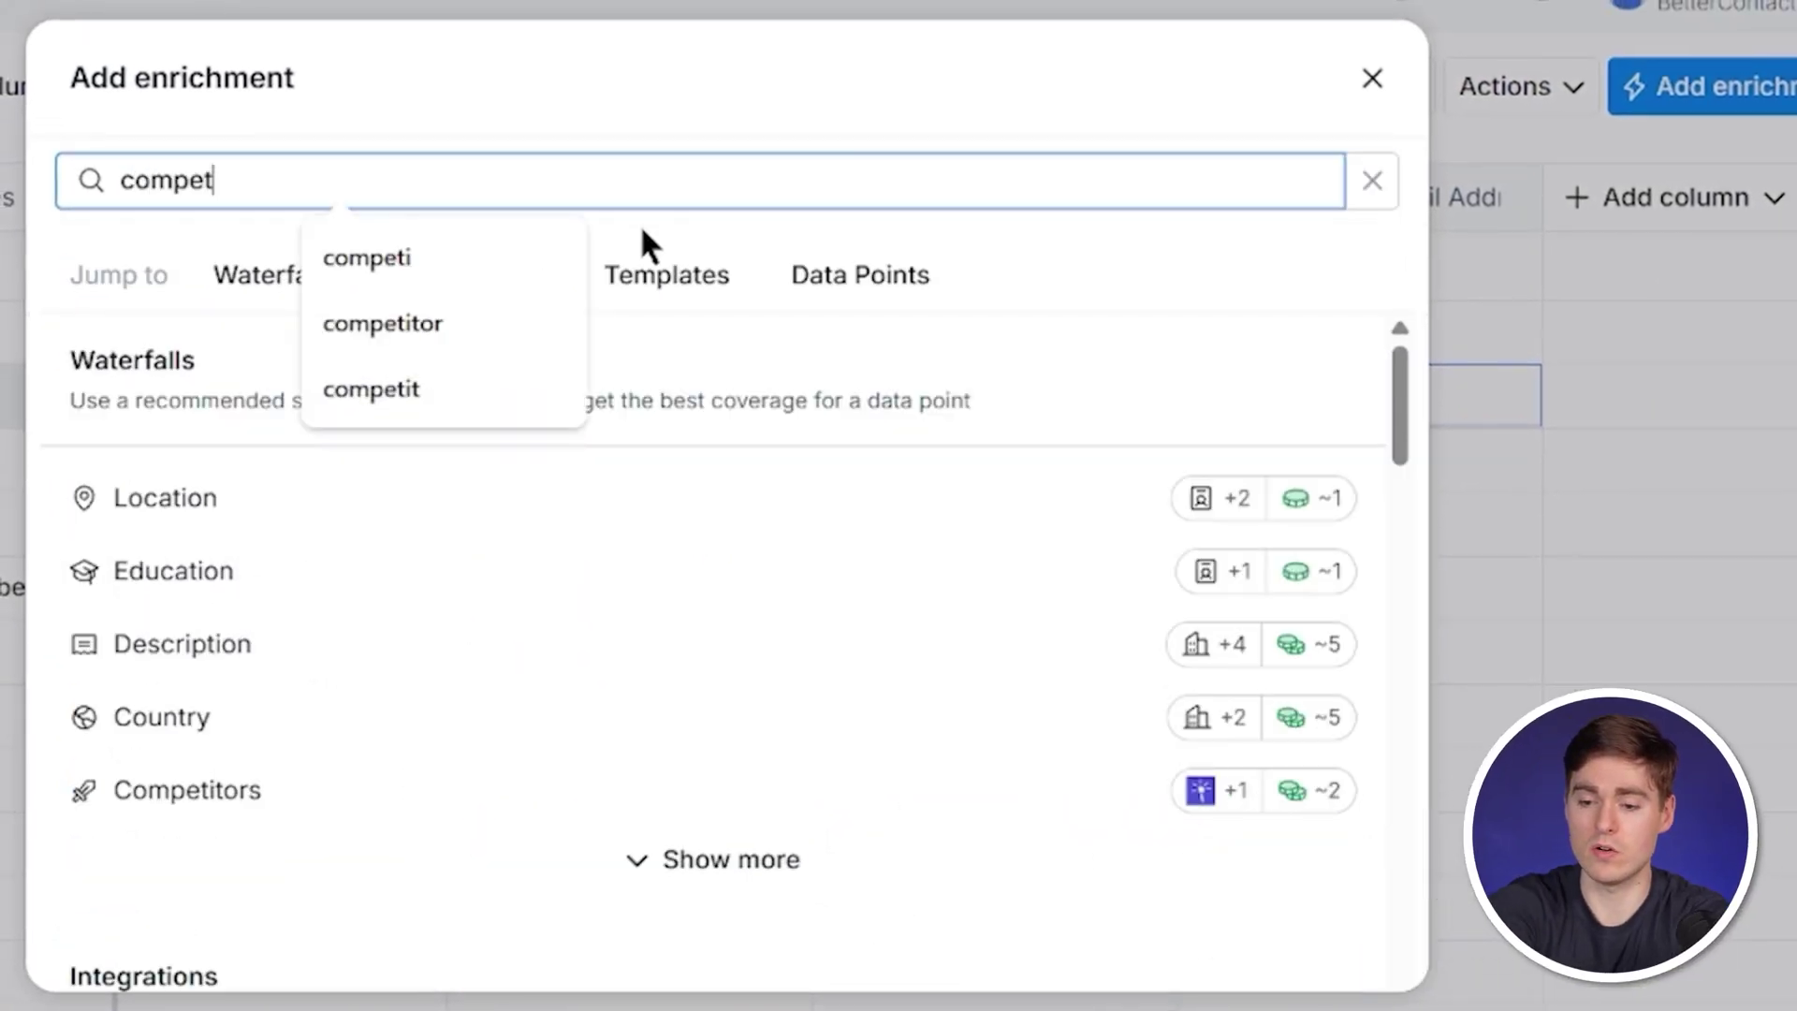
type("it")
scroll(521, 670, "down", 5)
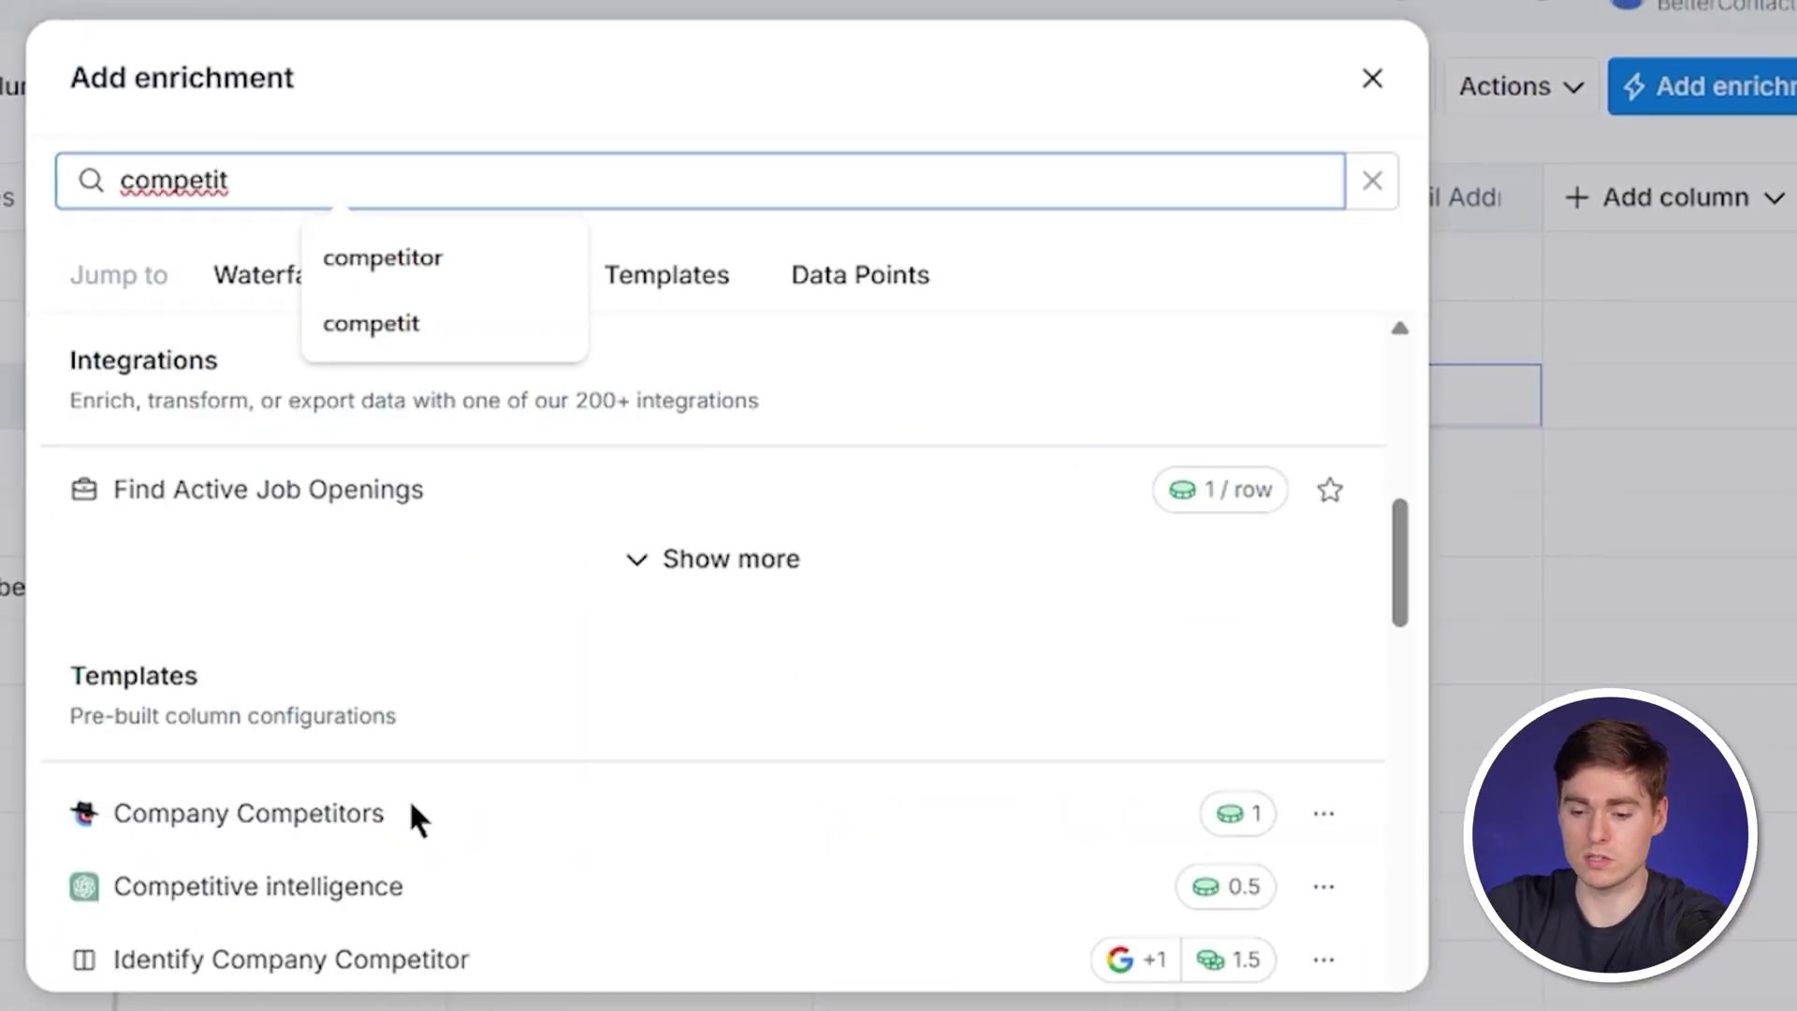
left_click(418, 820)
scroll(437, 861, "down", 5)
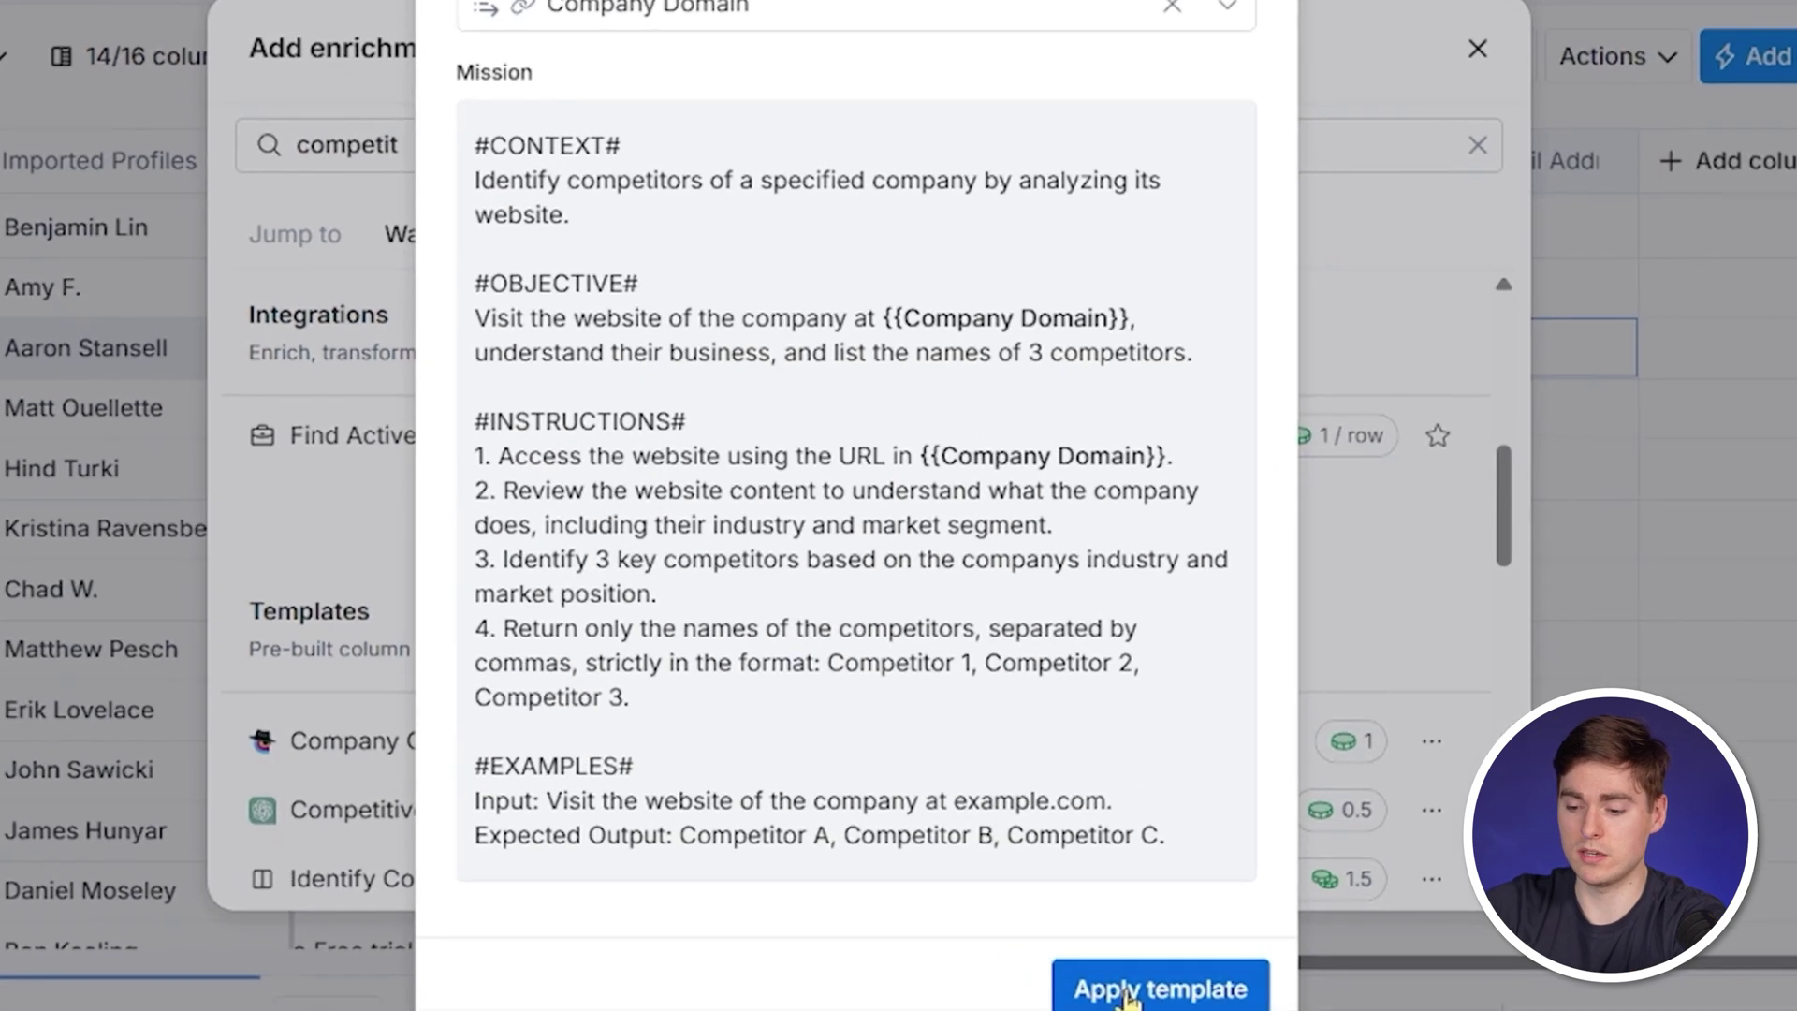
left_click(1126, 992)
left_click(1300, 655)
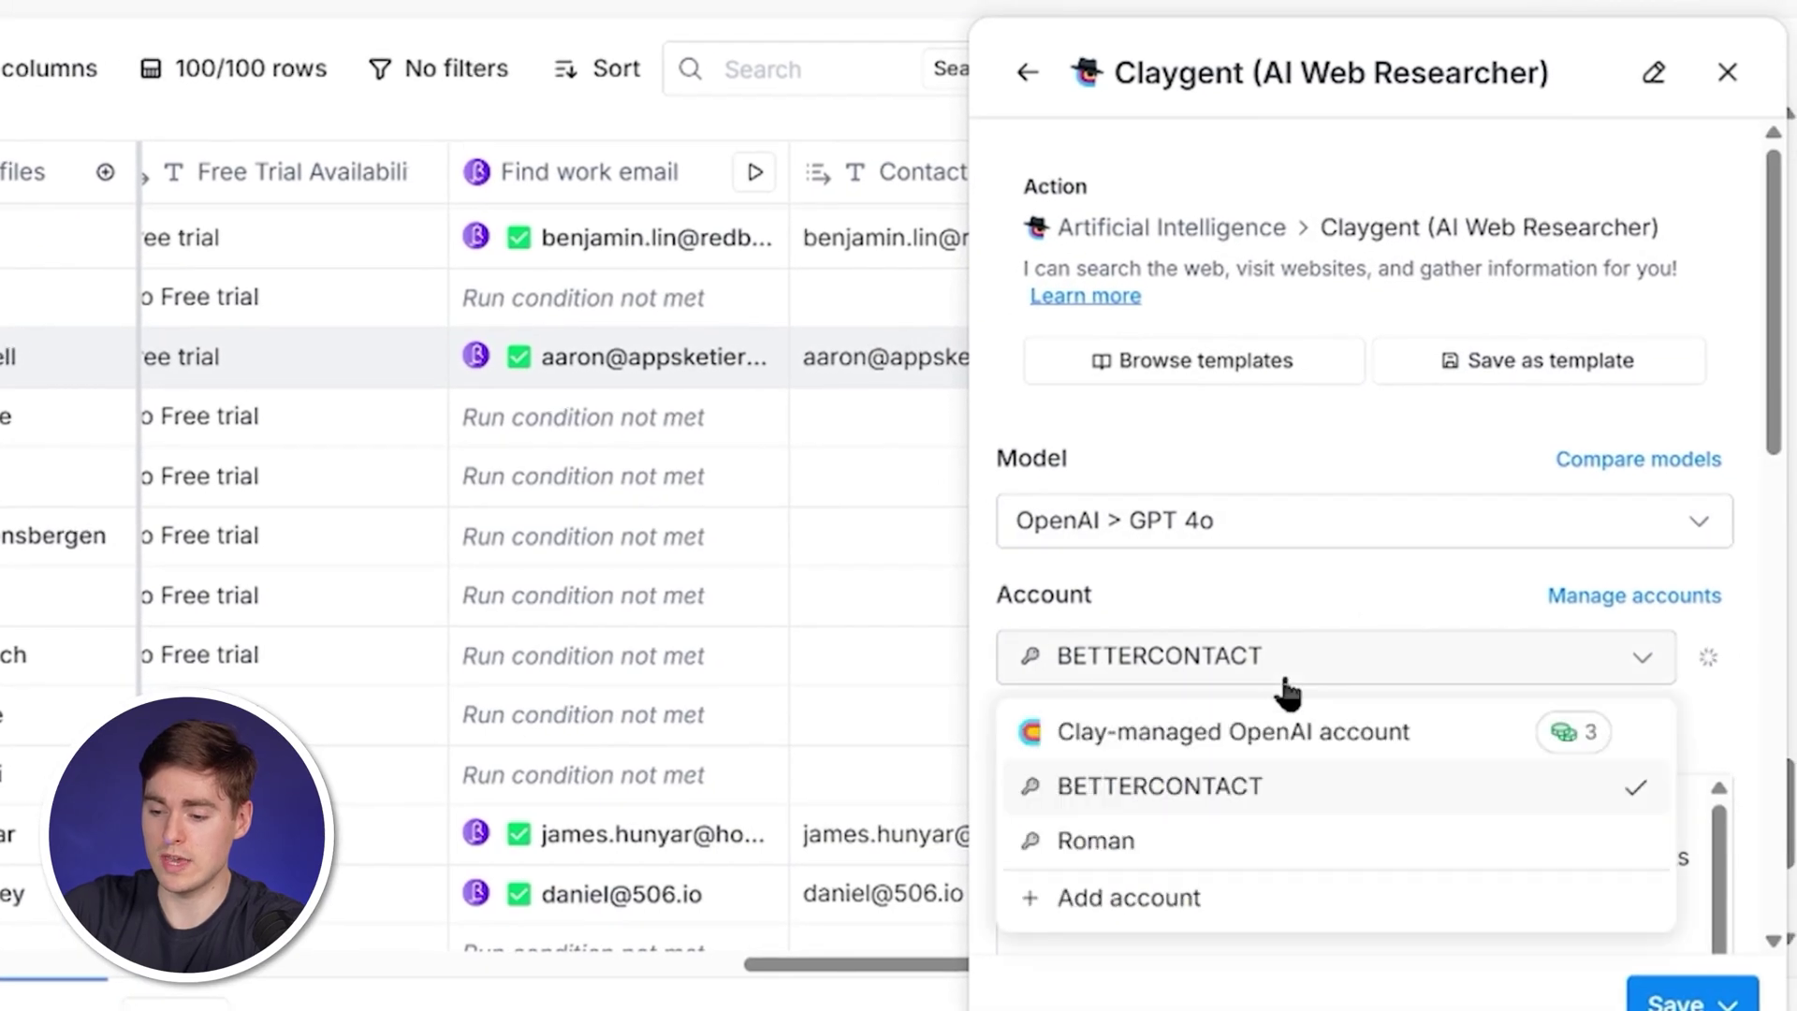
left_click(1273, 739)
scroll(1271, 730, "down", 10)
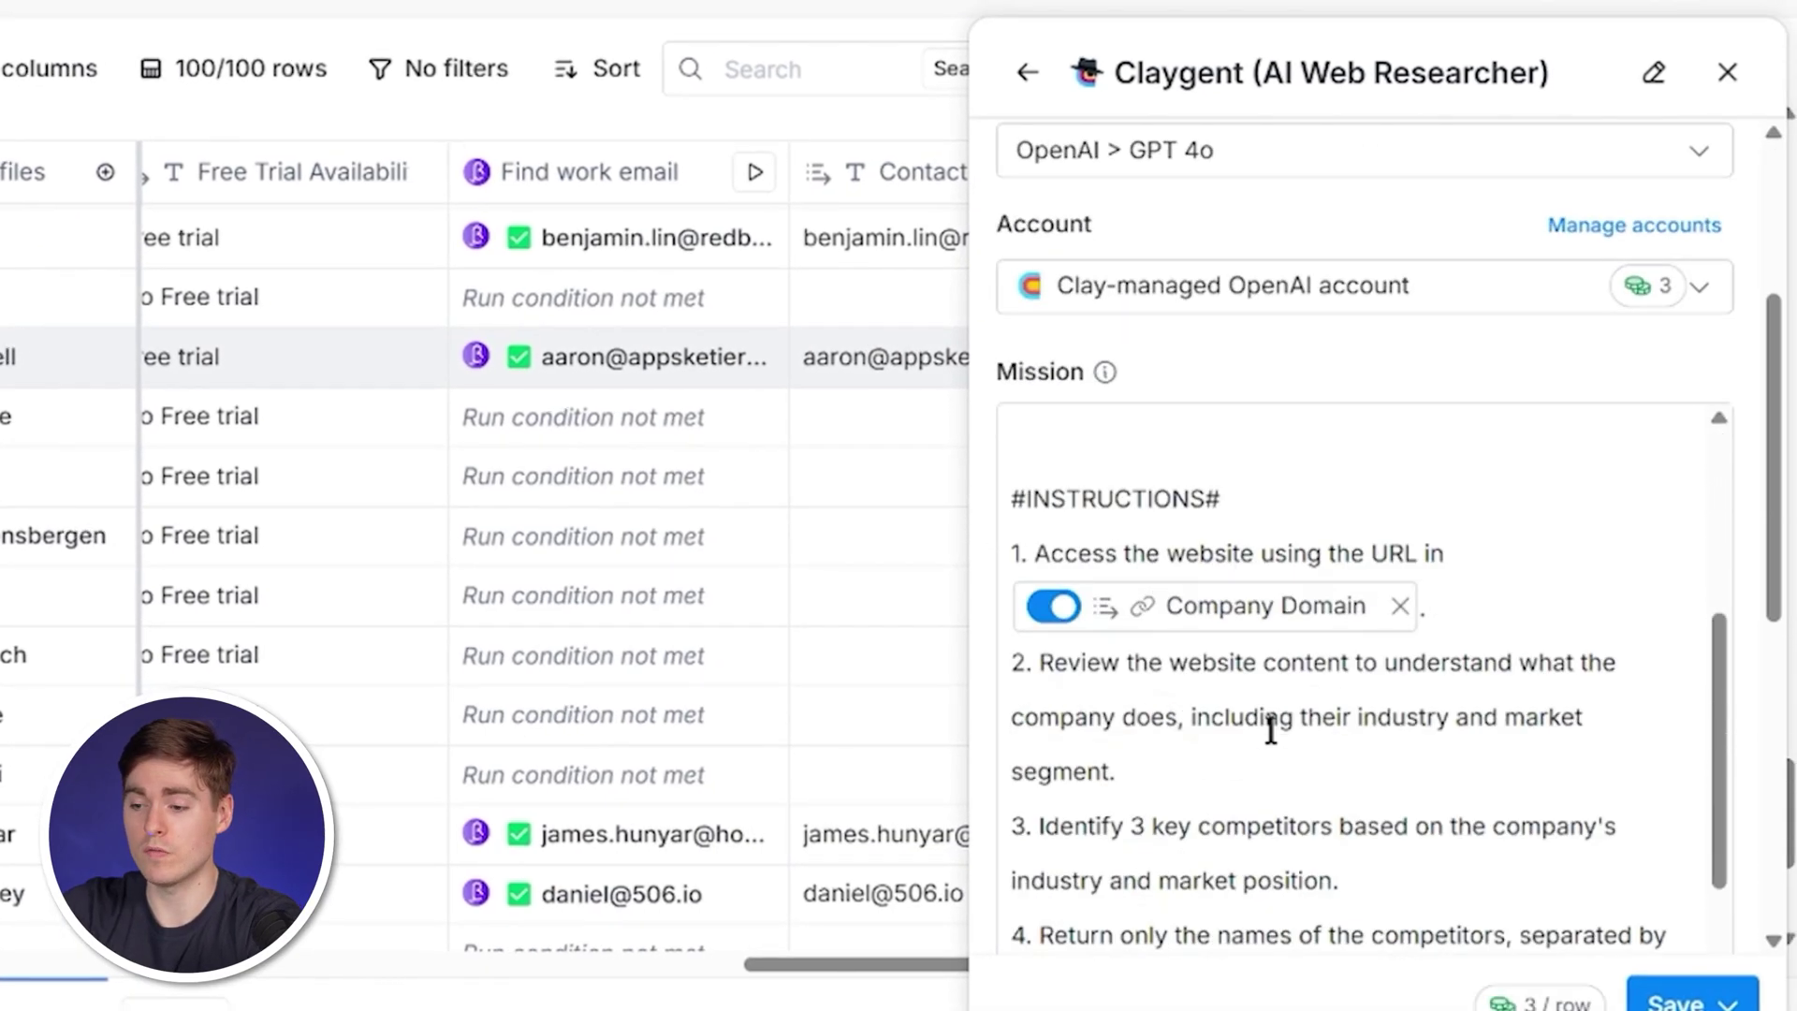
scroll(1271, 730, "down", 5)
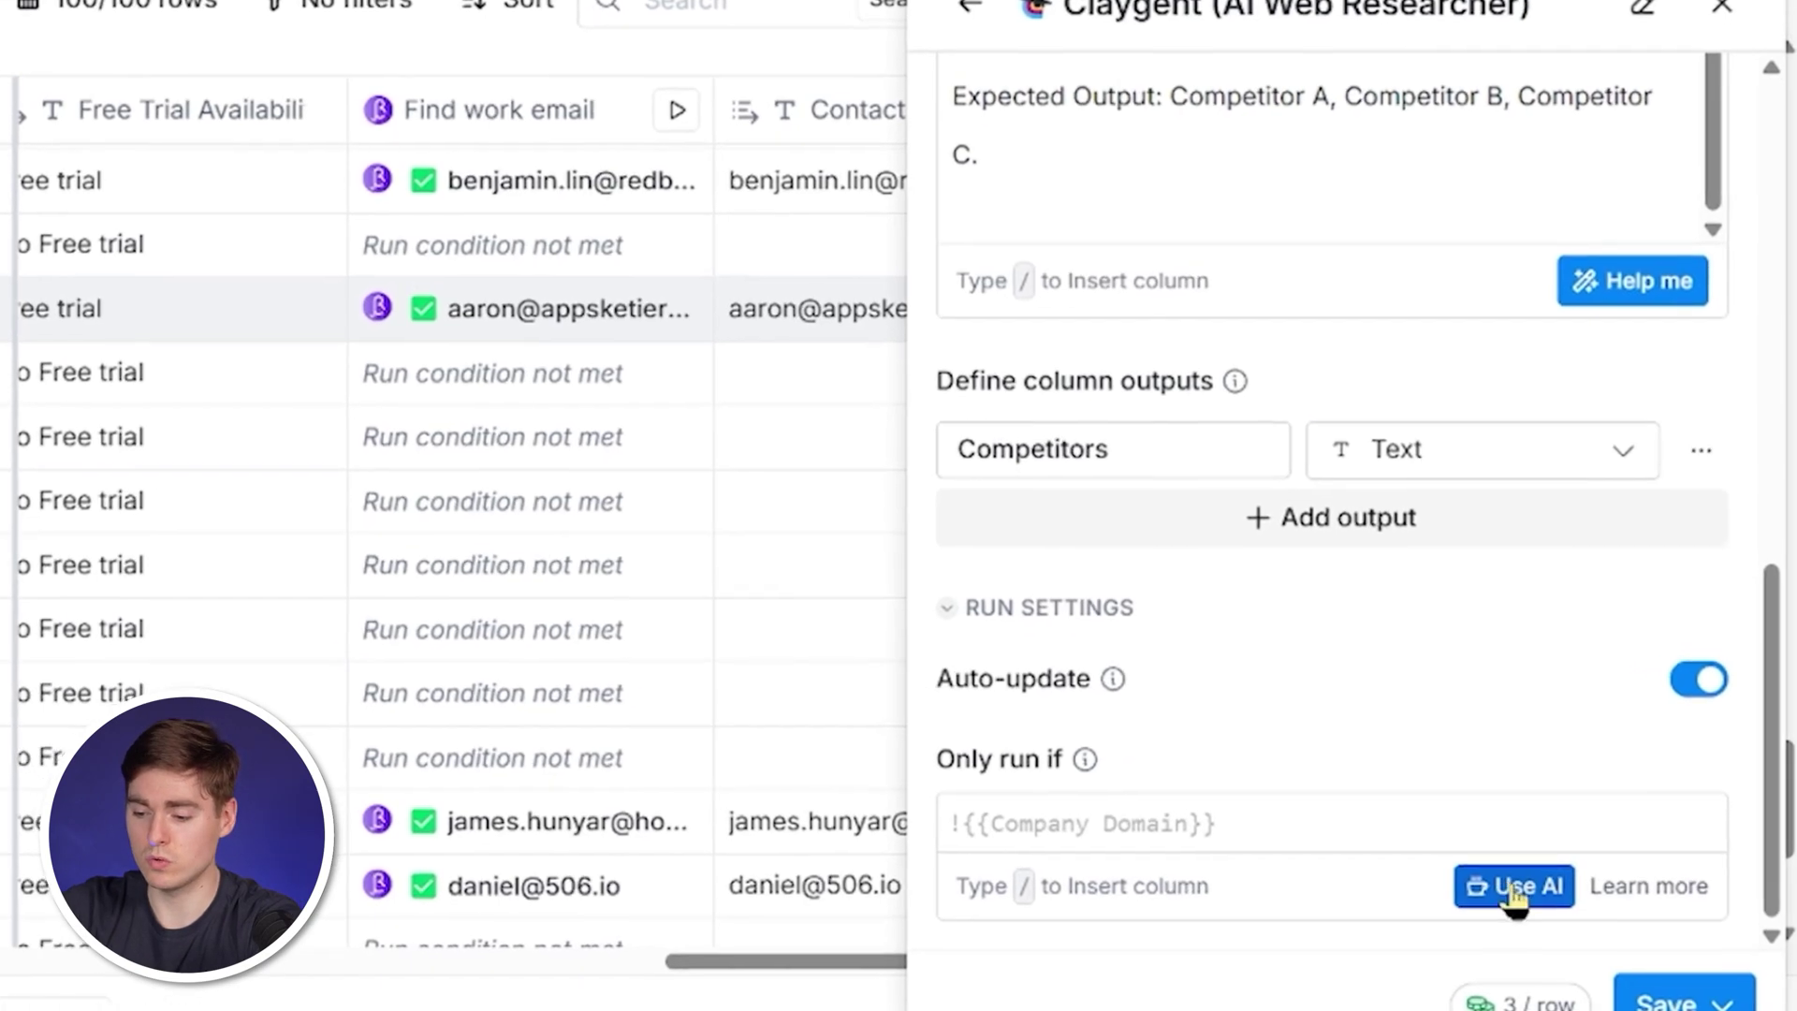
Restrict the competitors column to rows with Trial Status 'Free Trial' and a non-empty Contact Email Address.
left_click(1531, 890)
left_click(334, 361)
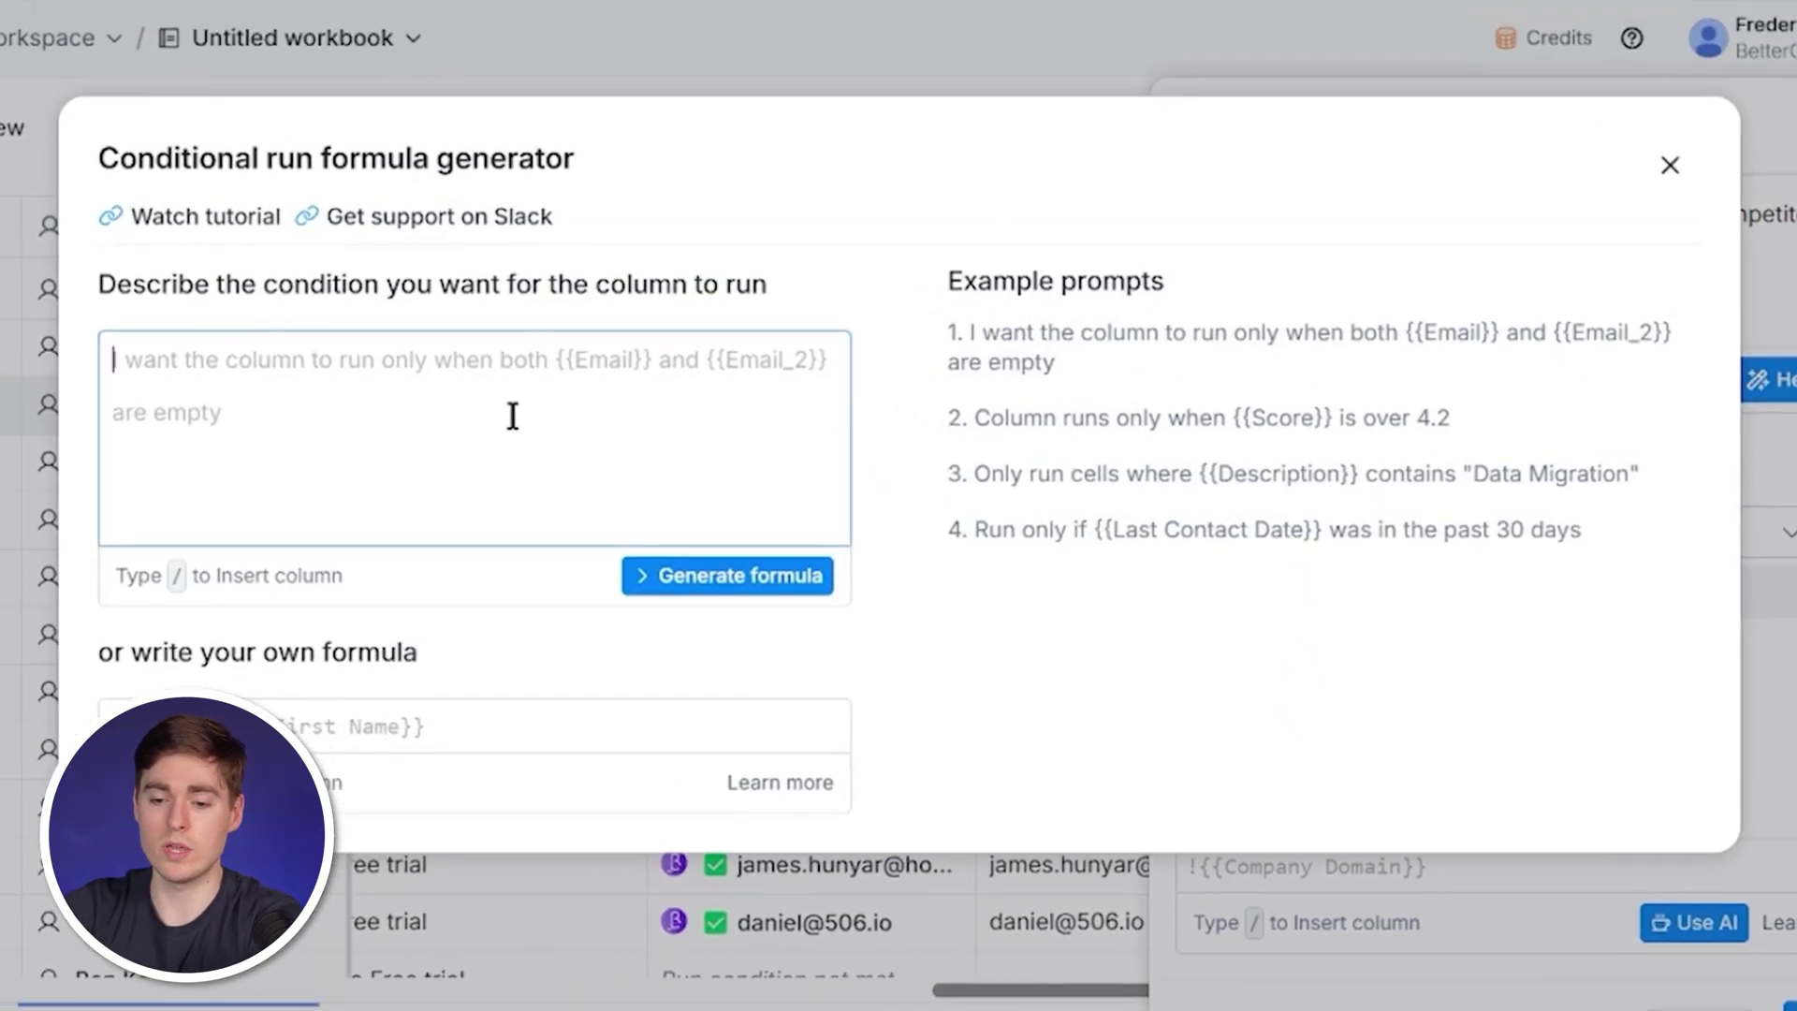
type("I wan")
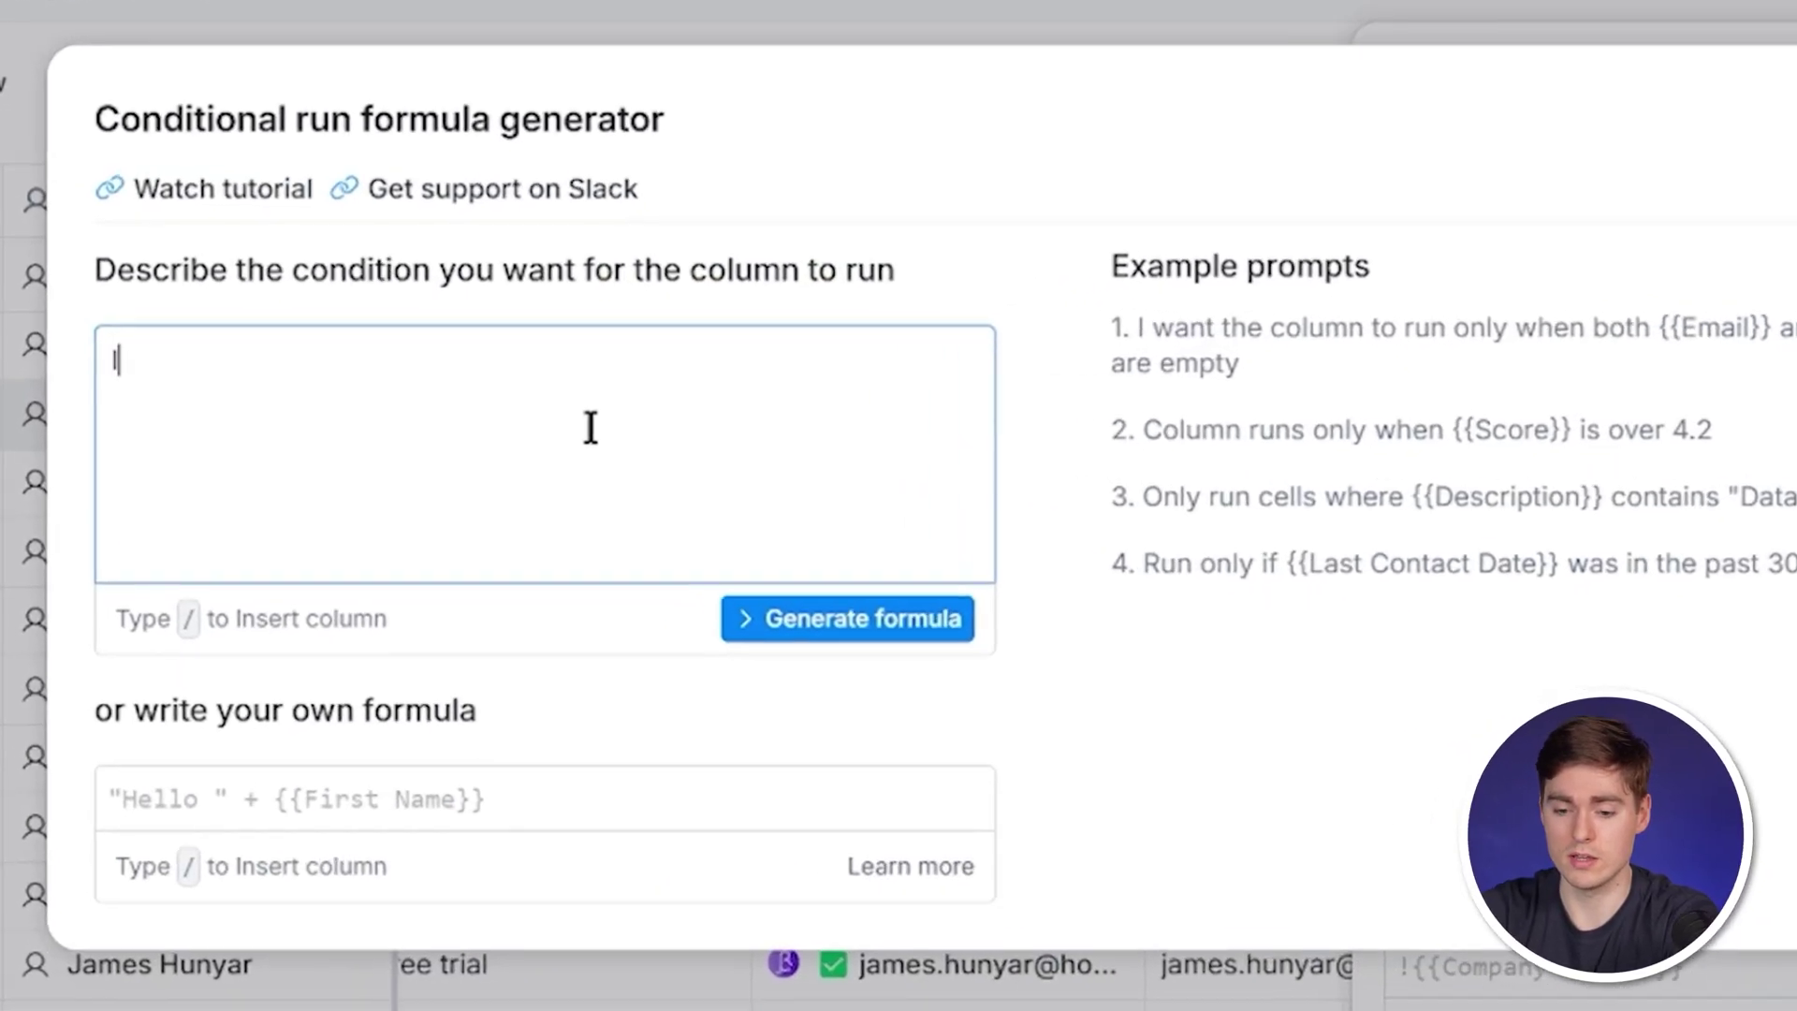
type("t the column to only run if /fr")
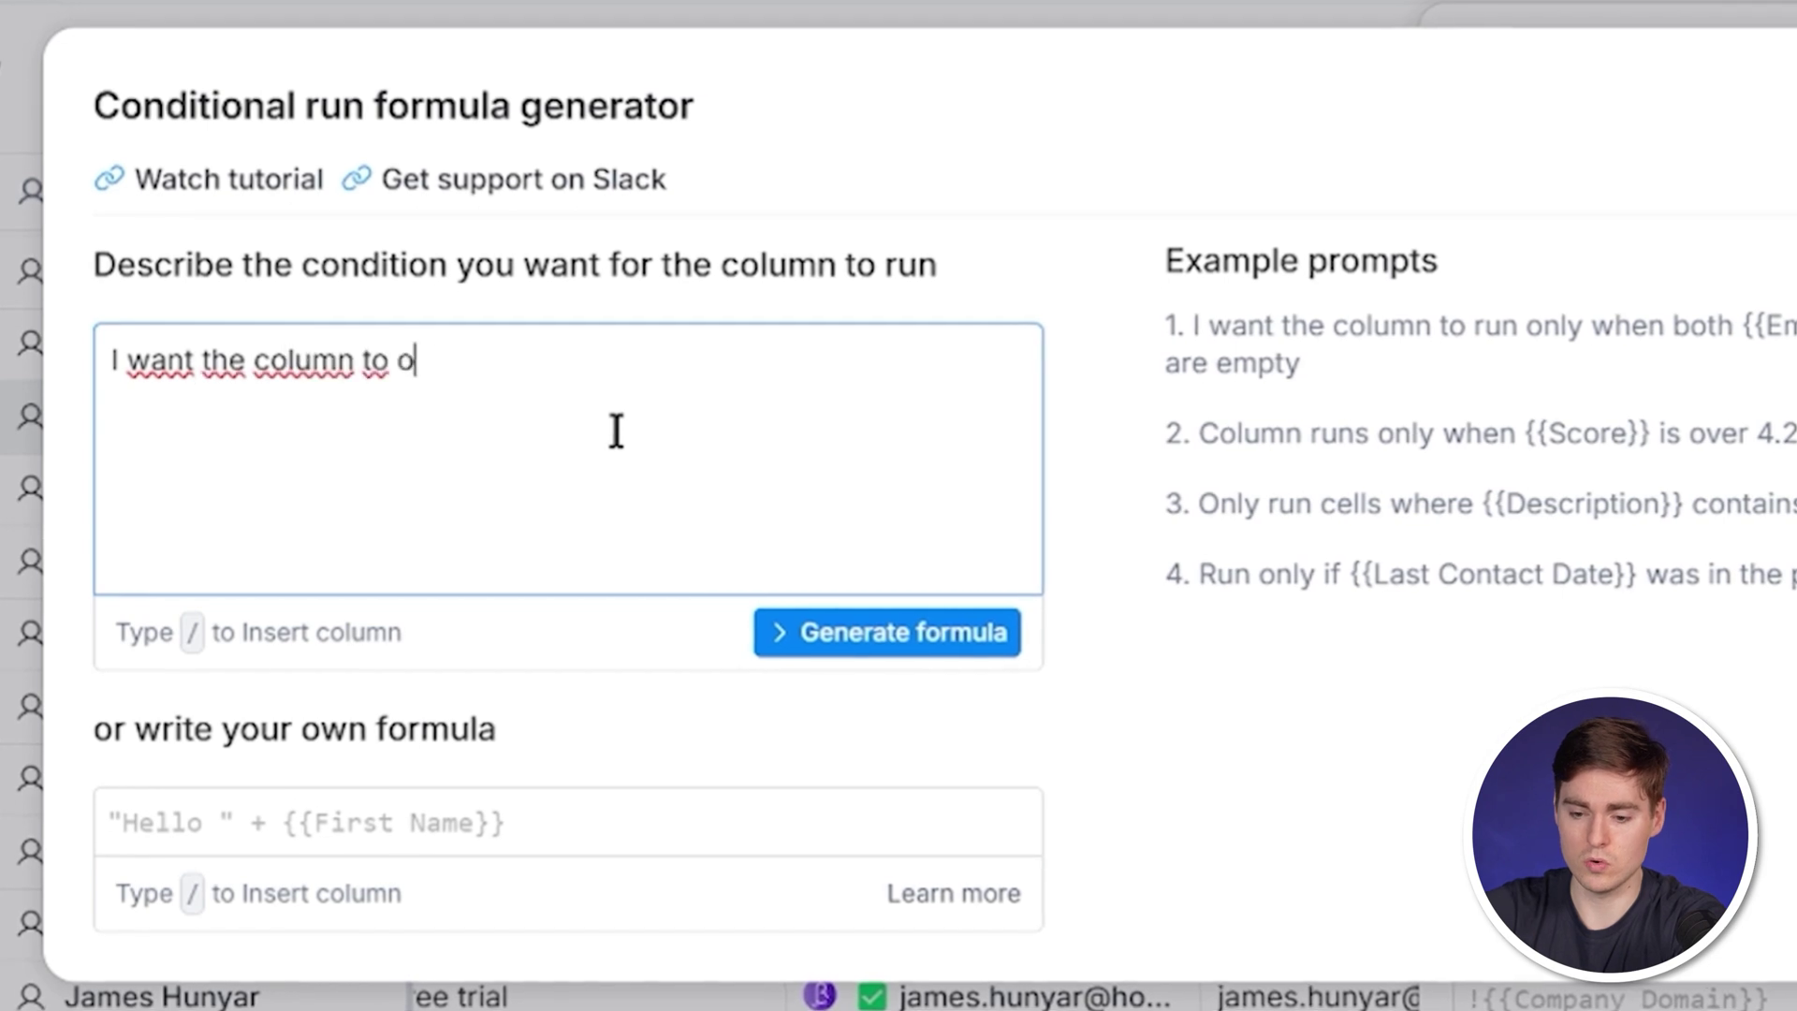
type("e")
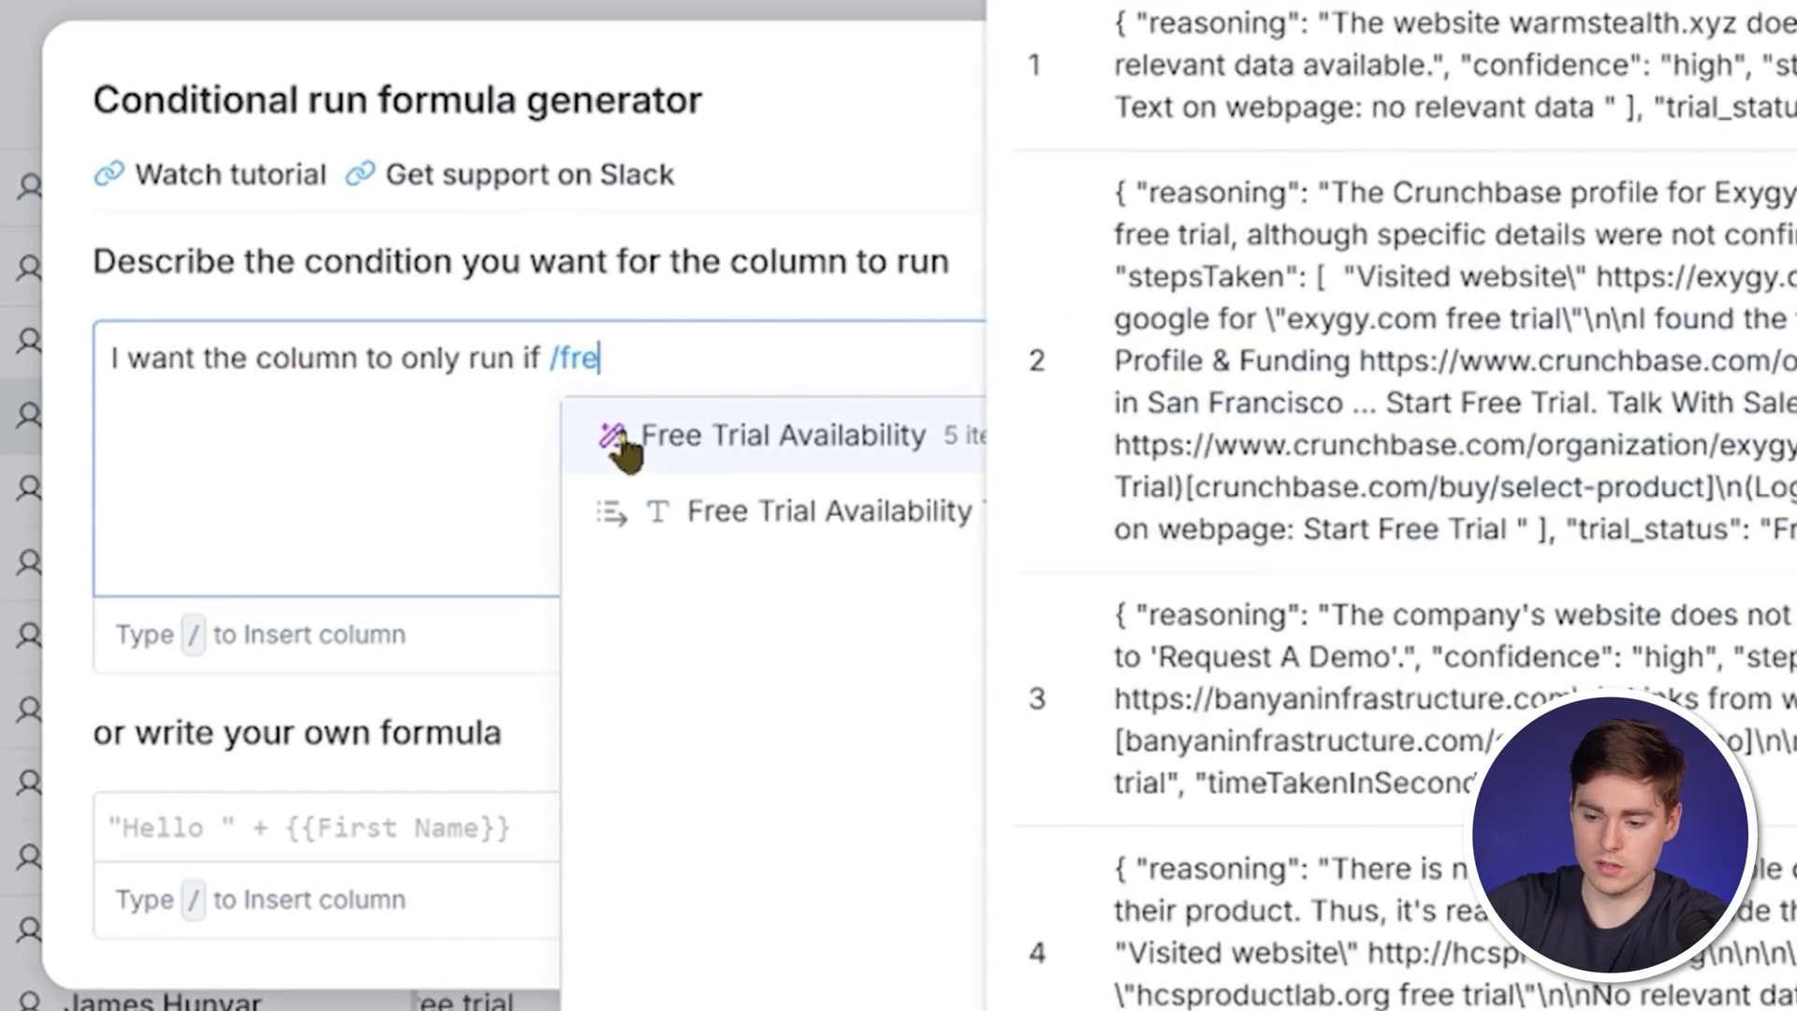
left_click(791, 510)
type("is Fe")
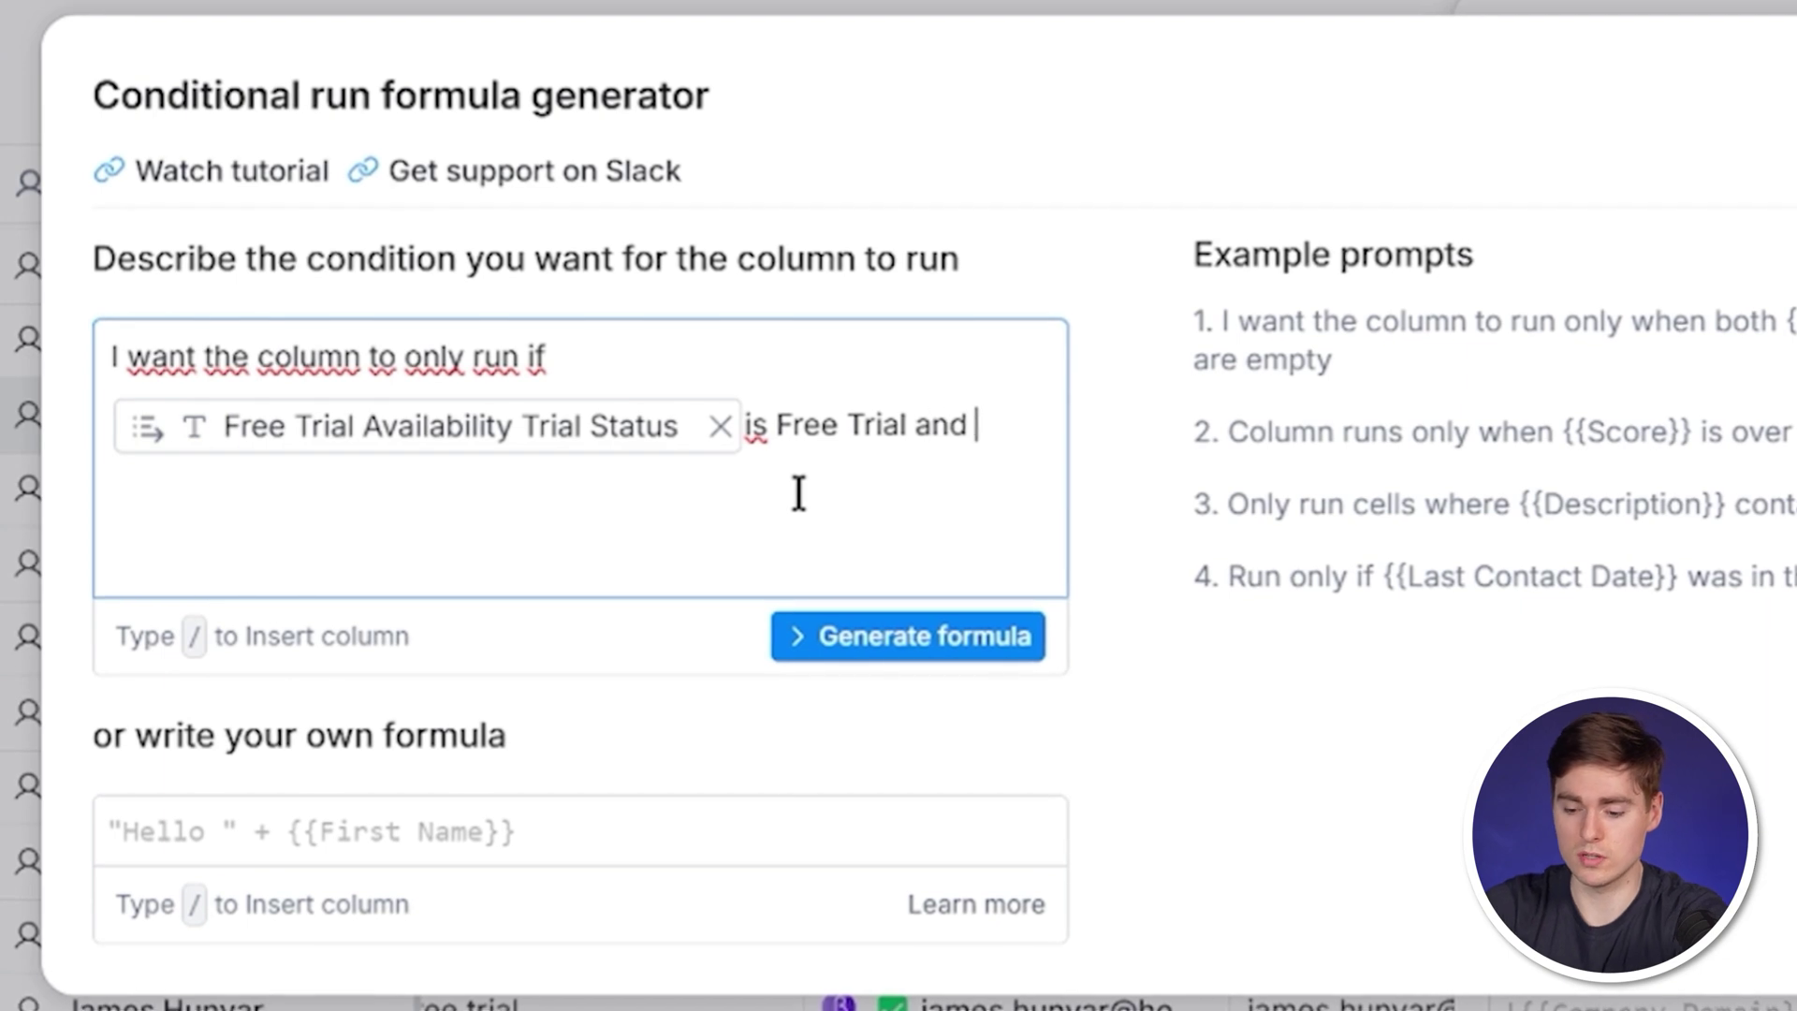
type("ee Trial and only if /contac")
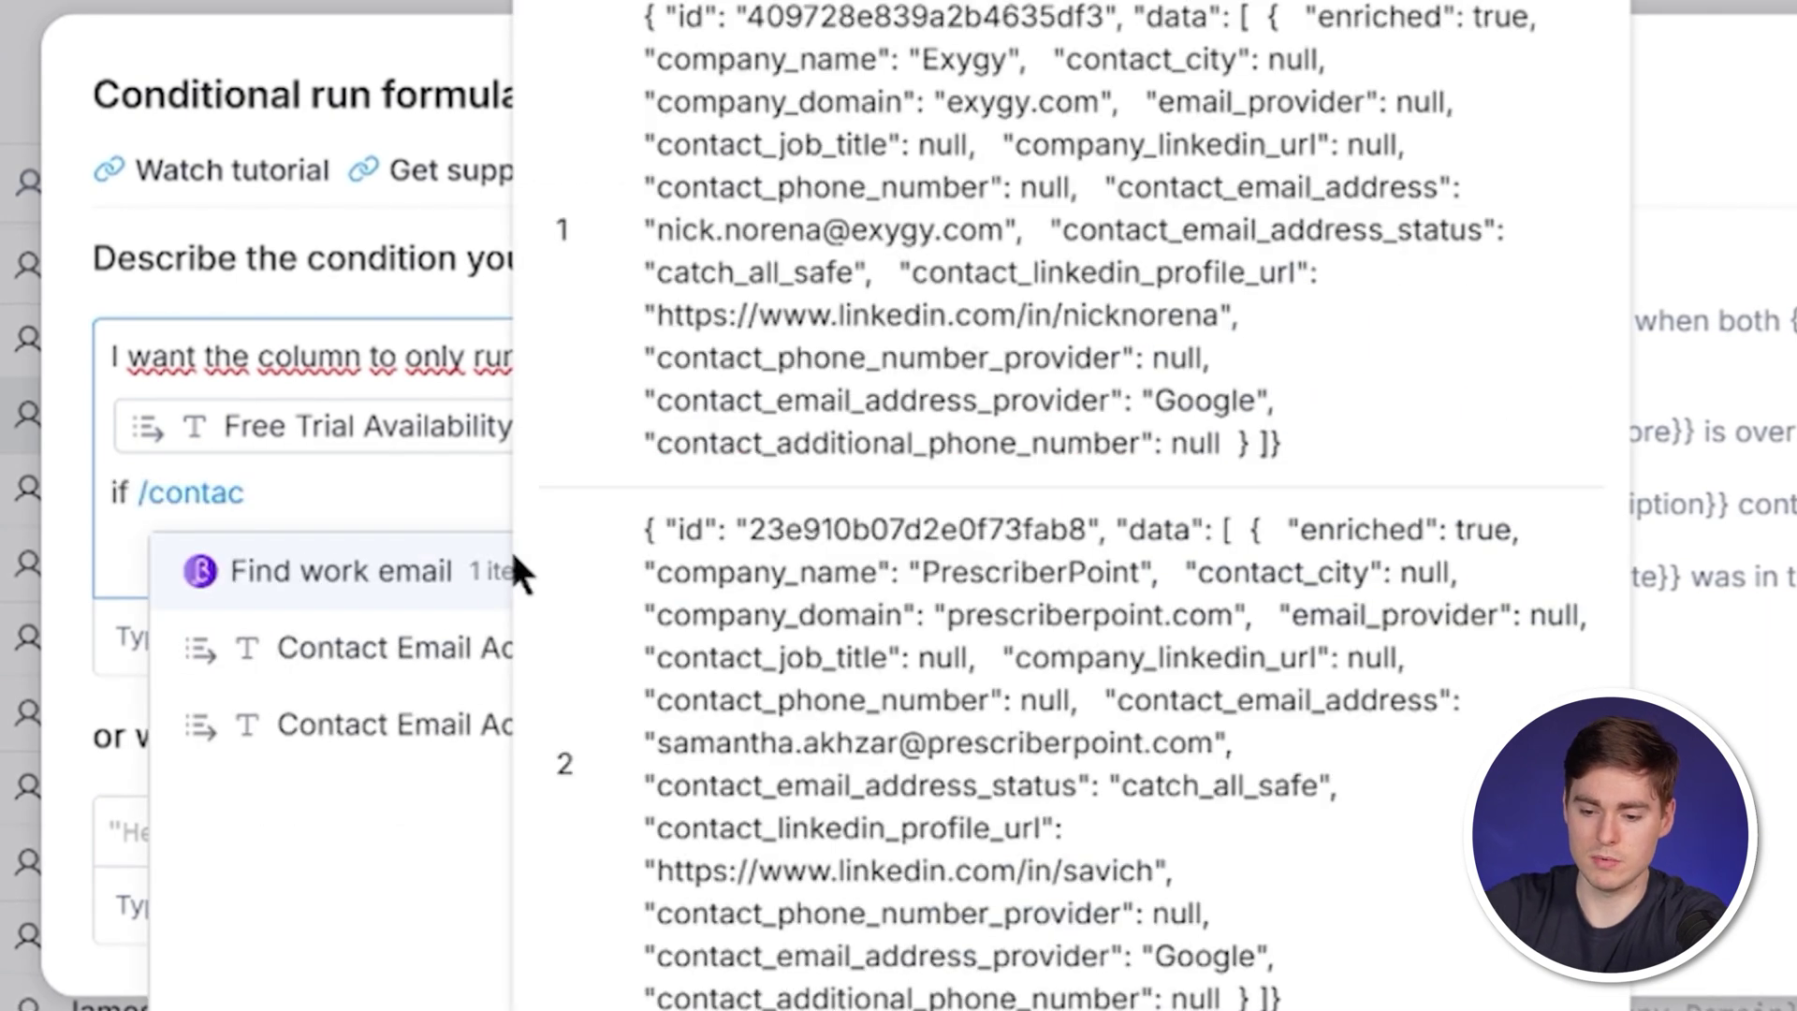
left_click(405, 665)
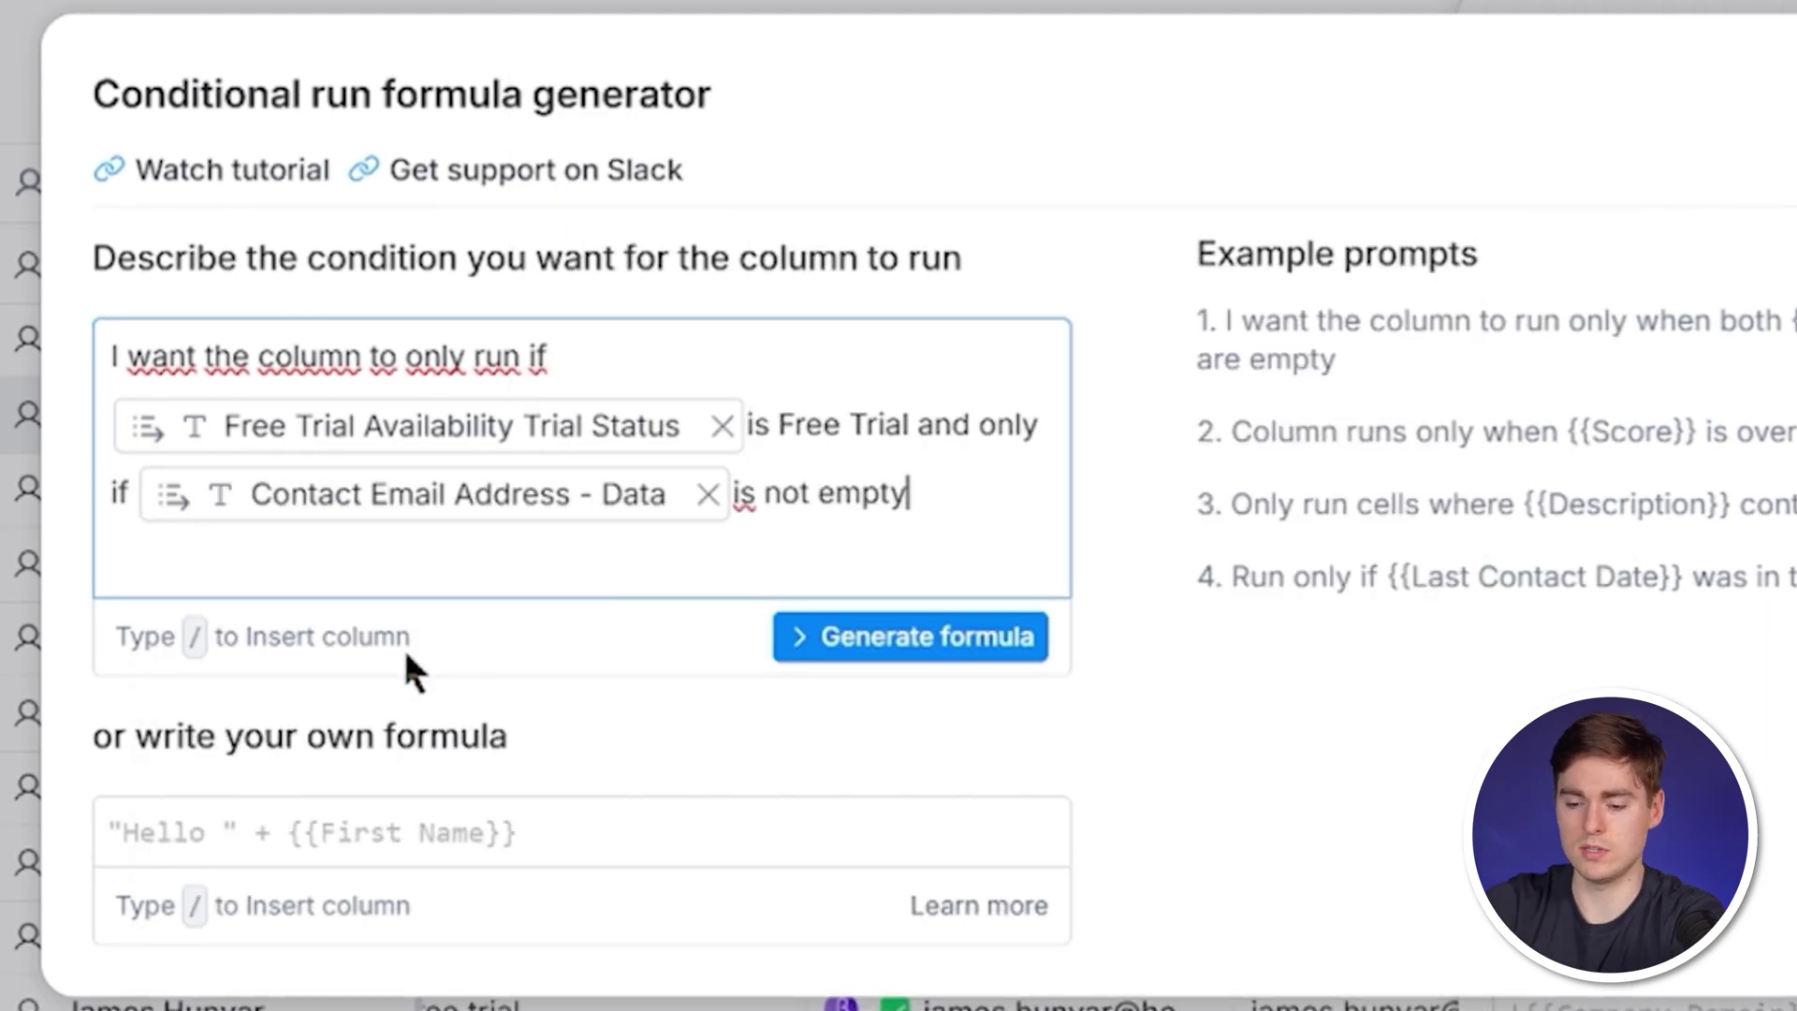
left_click(870, 641)
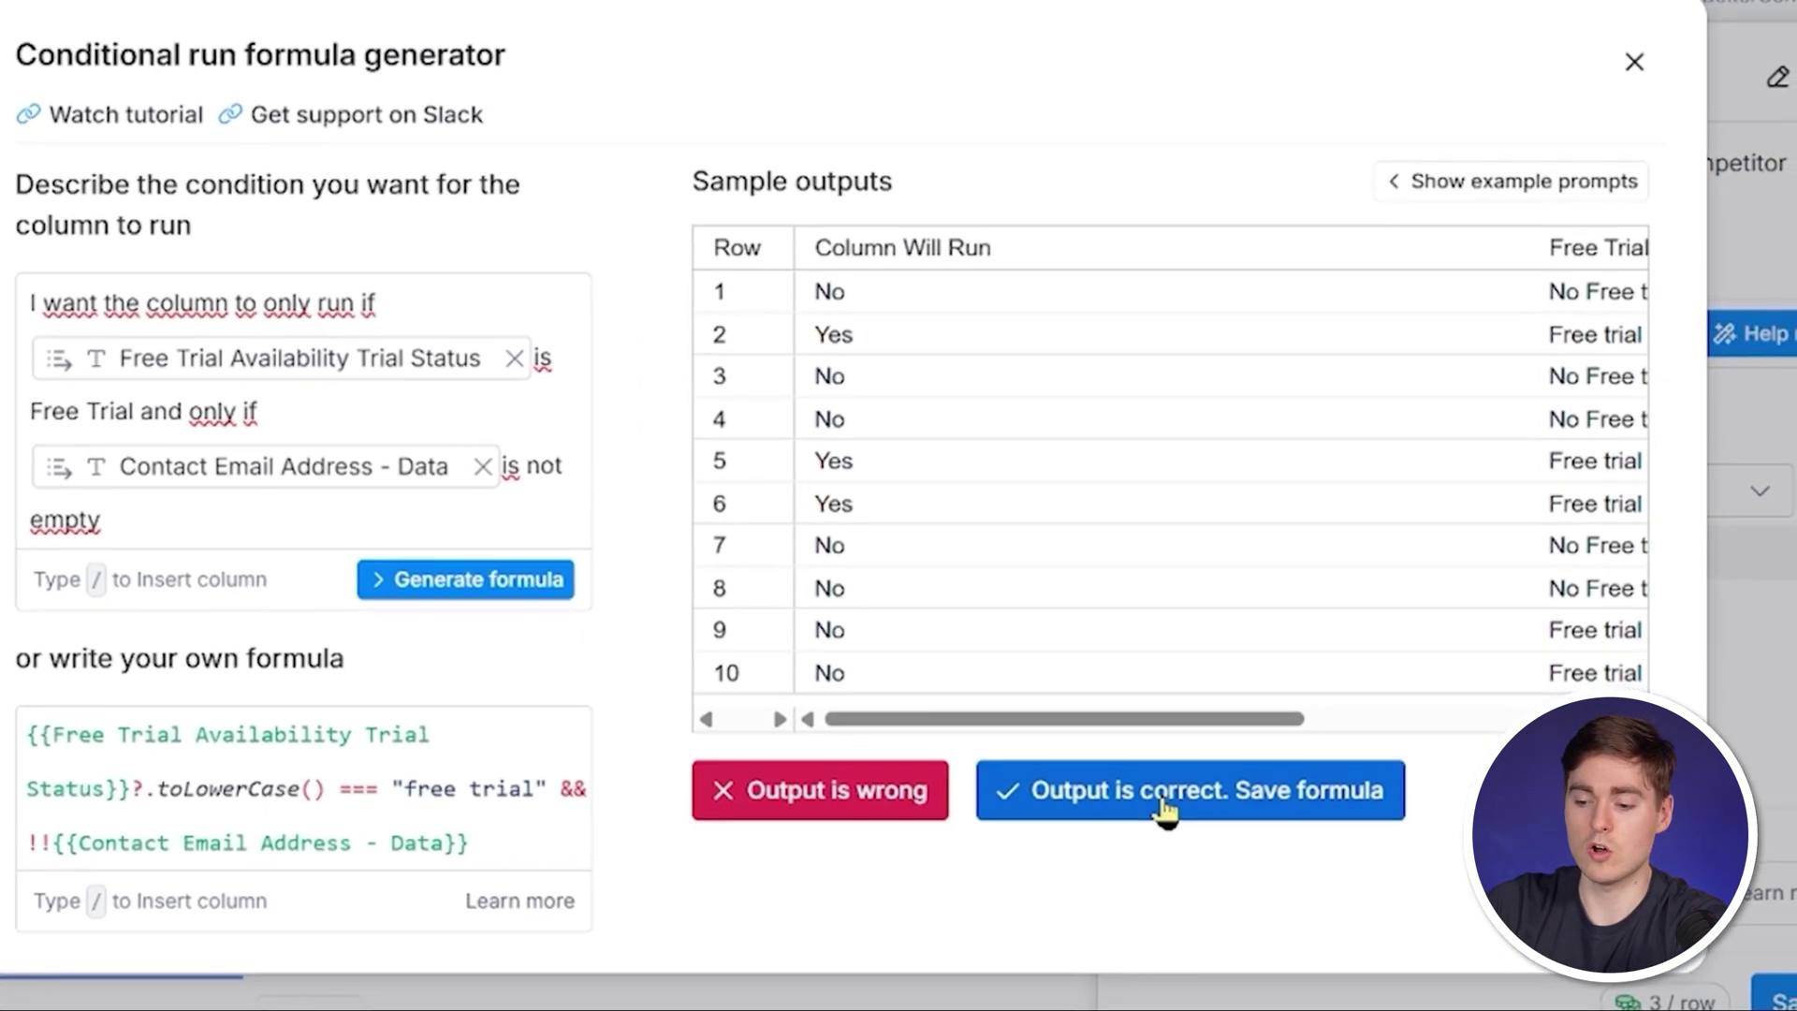
left_click(1166, 790)
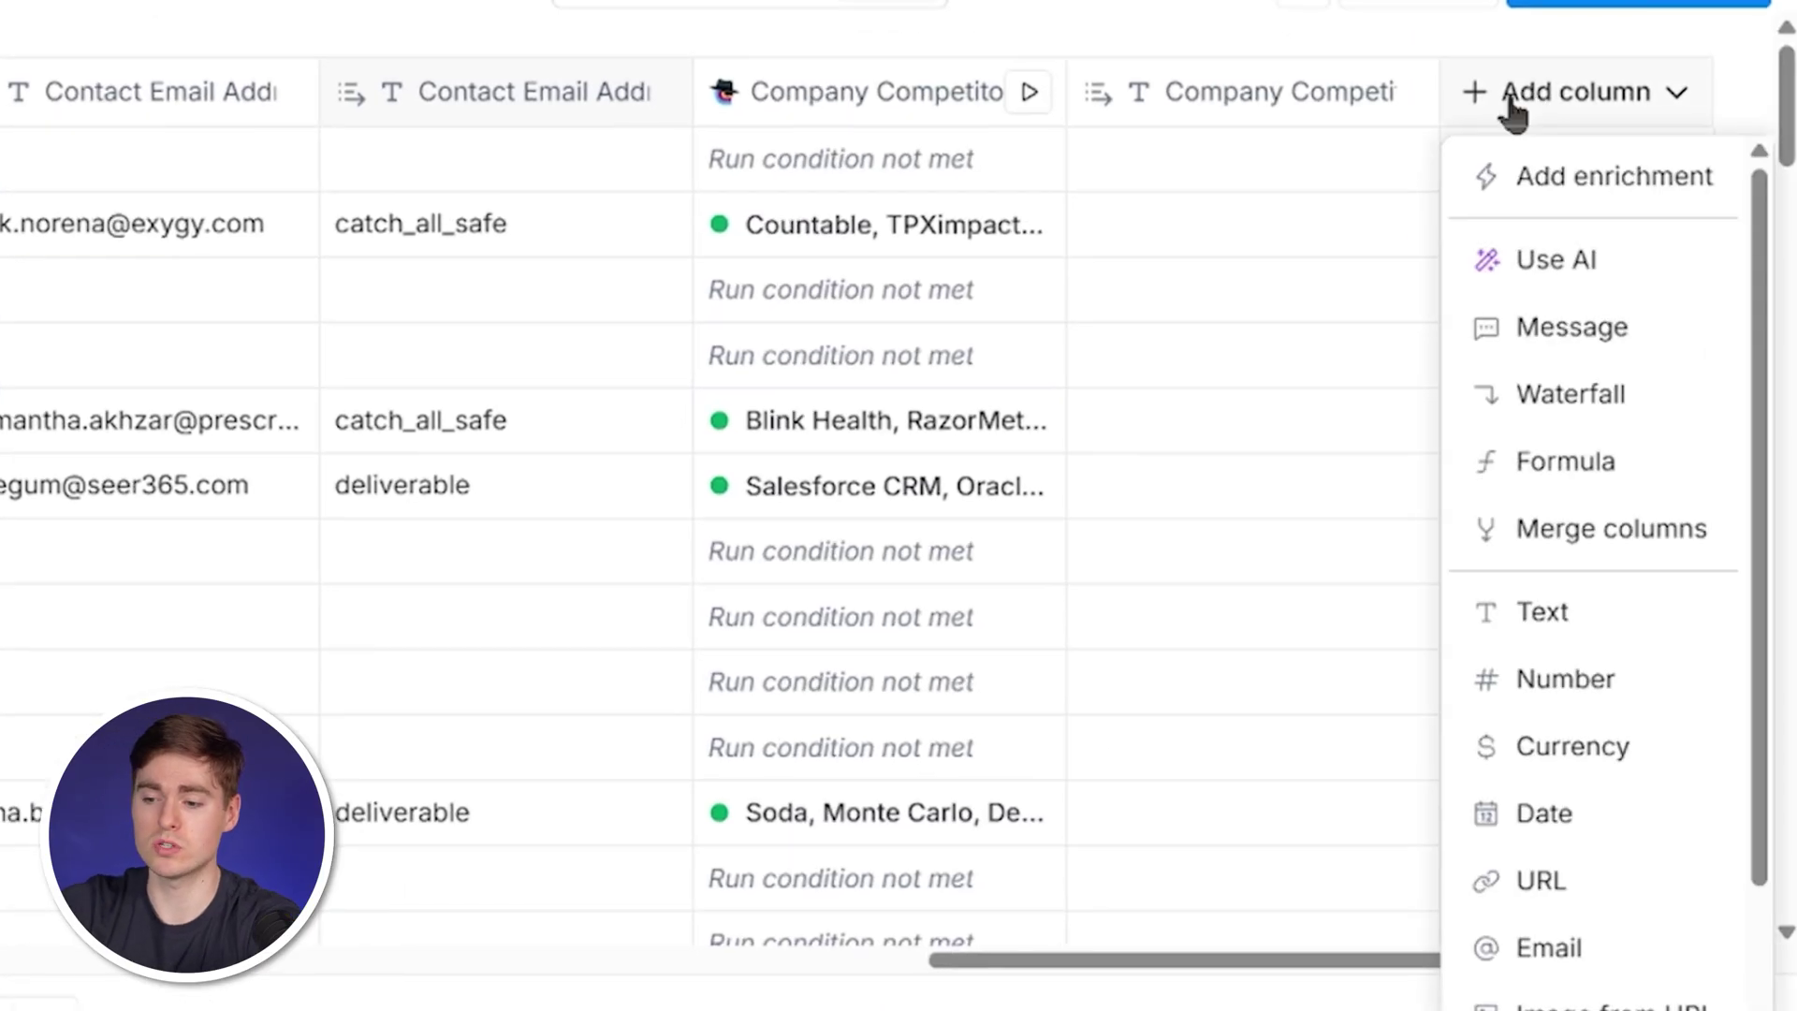
Add the Normalize Company Name enrichment, output Normalized Name as a column, and run it on all 100 rows.
left_click(1520, 157)
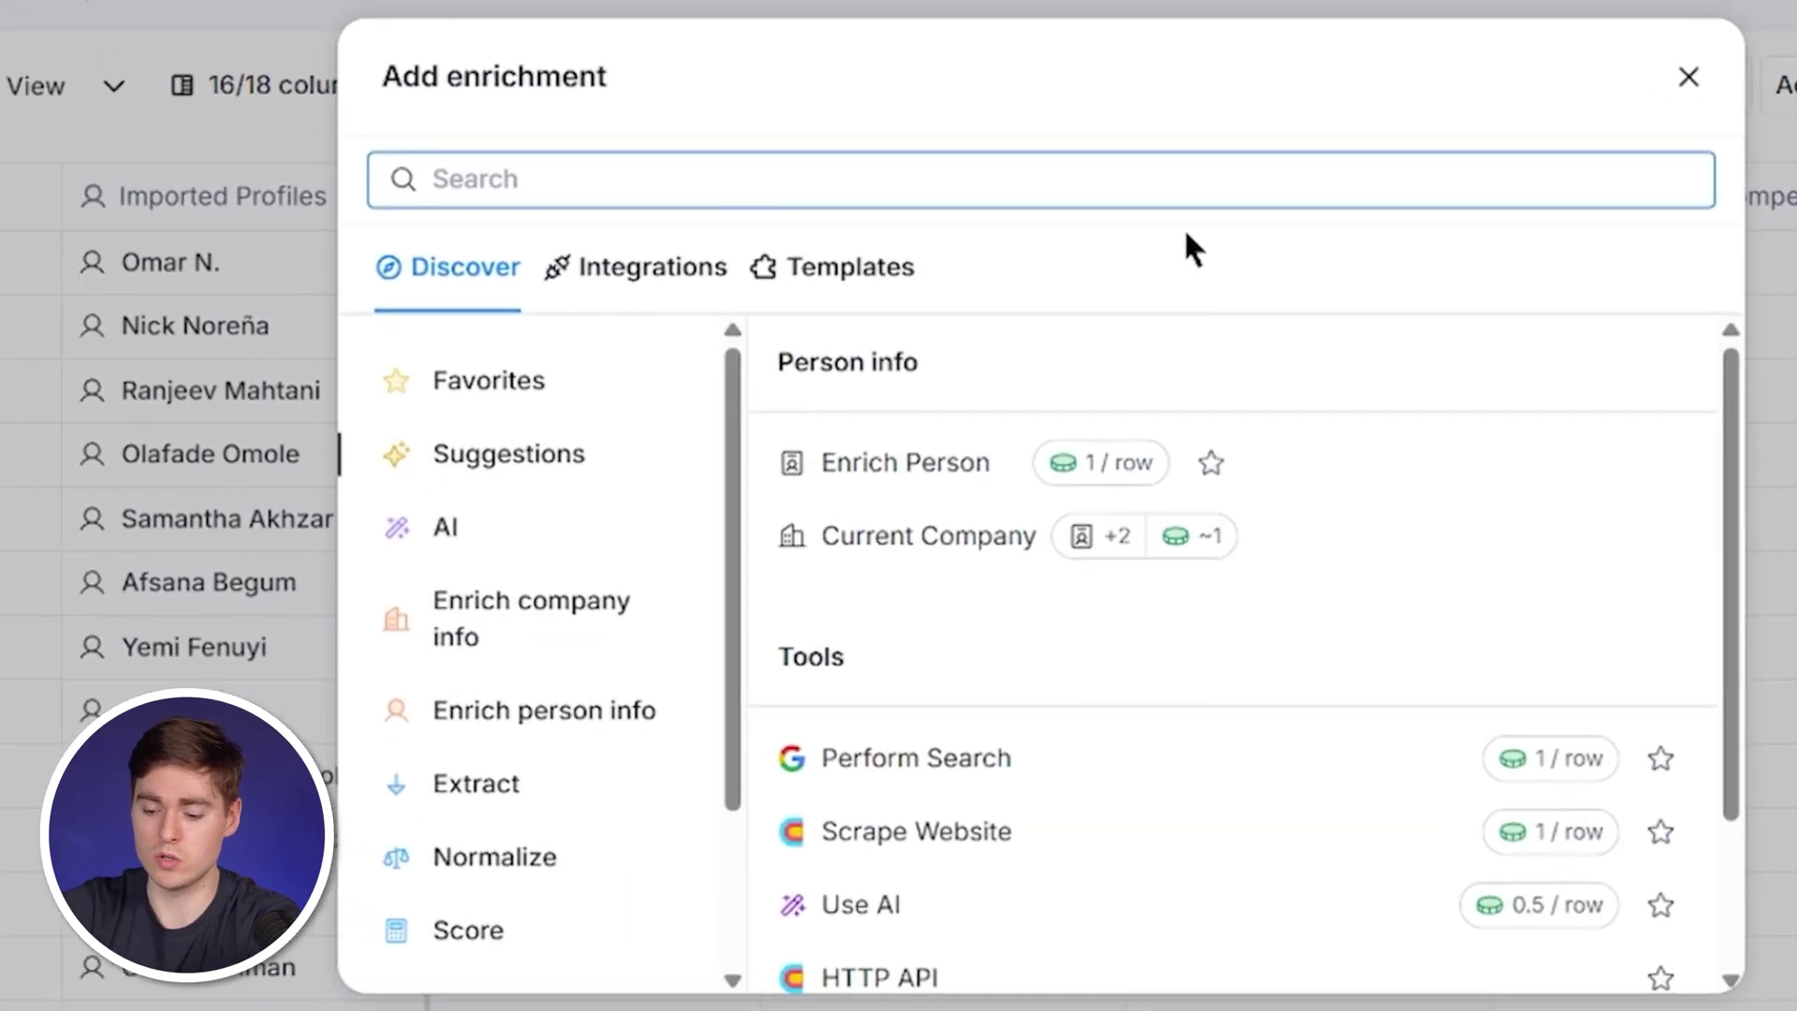
type("normalize")
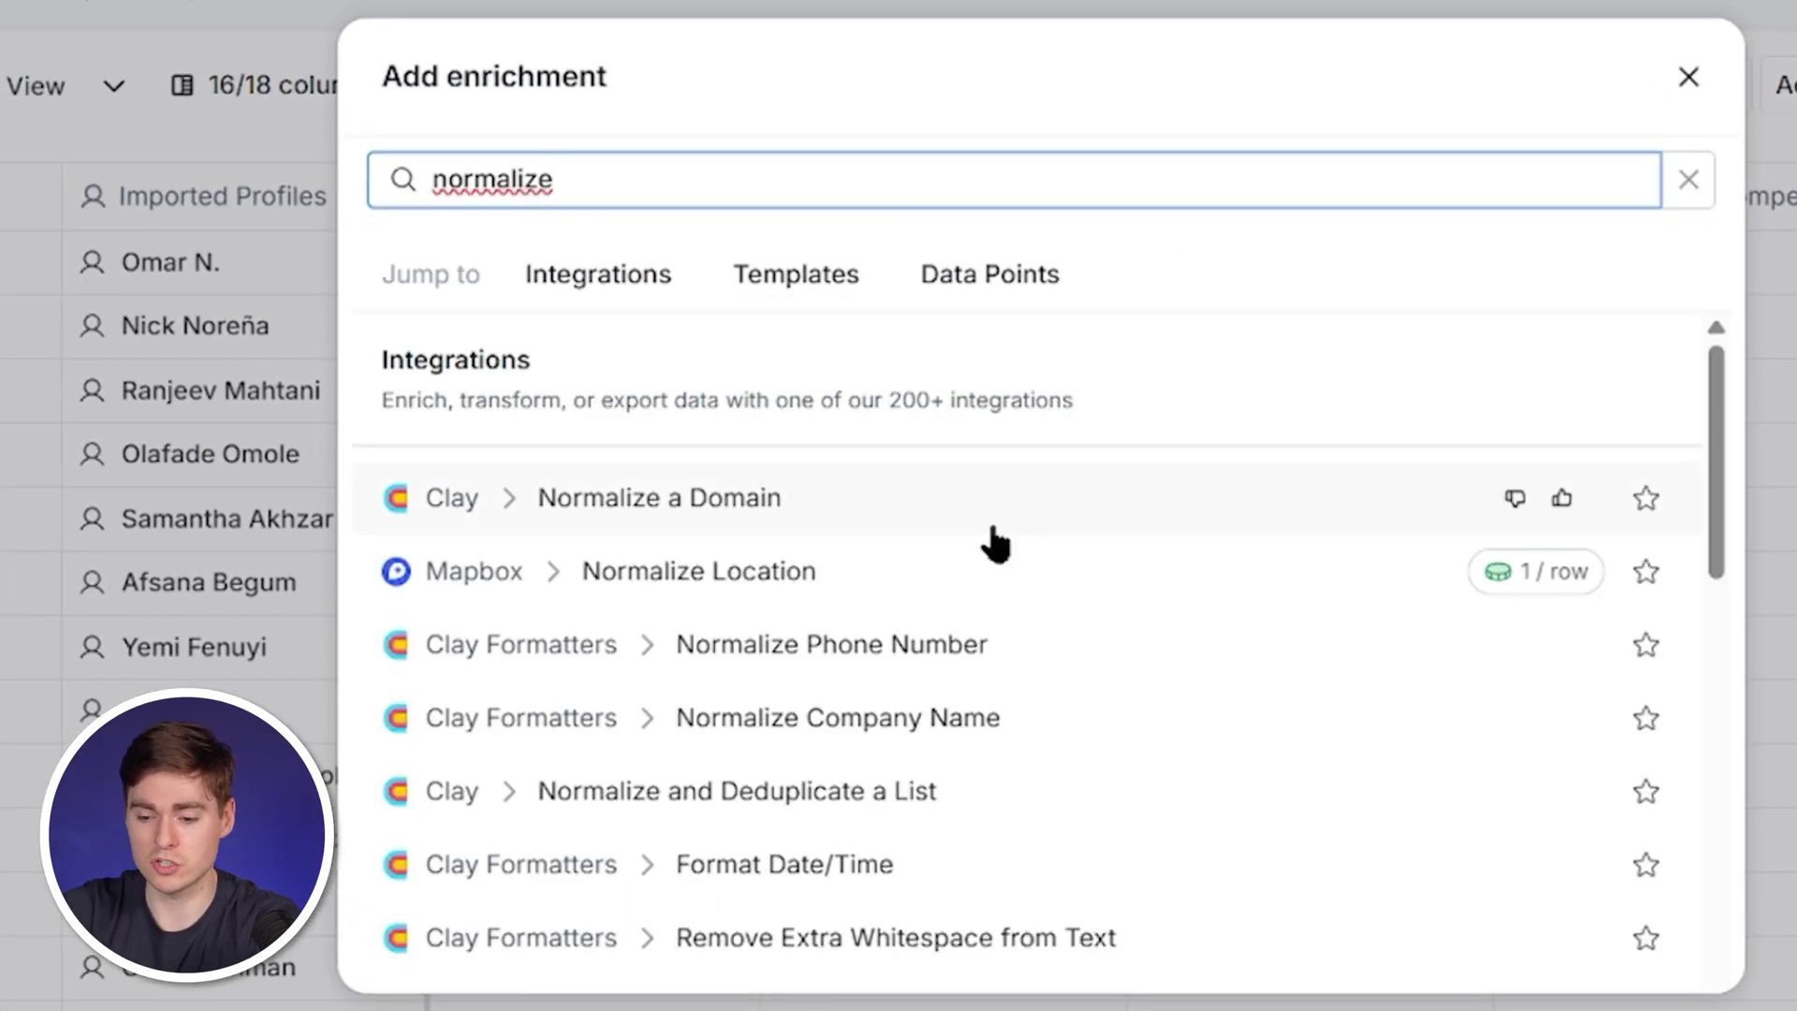
left_click(897, 721)
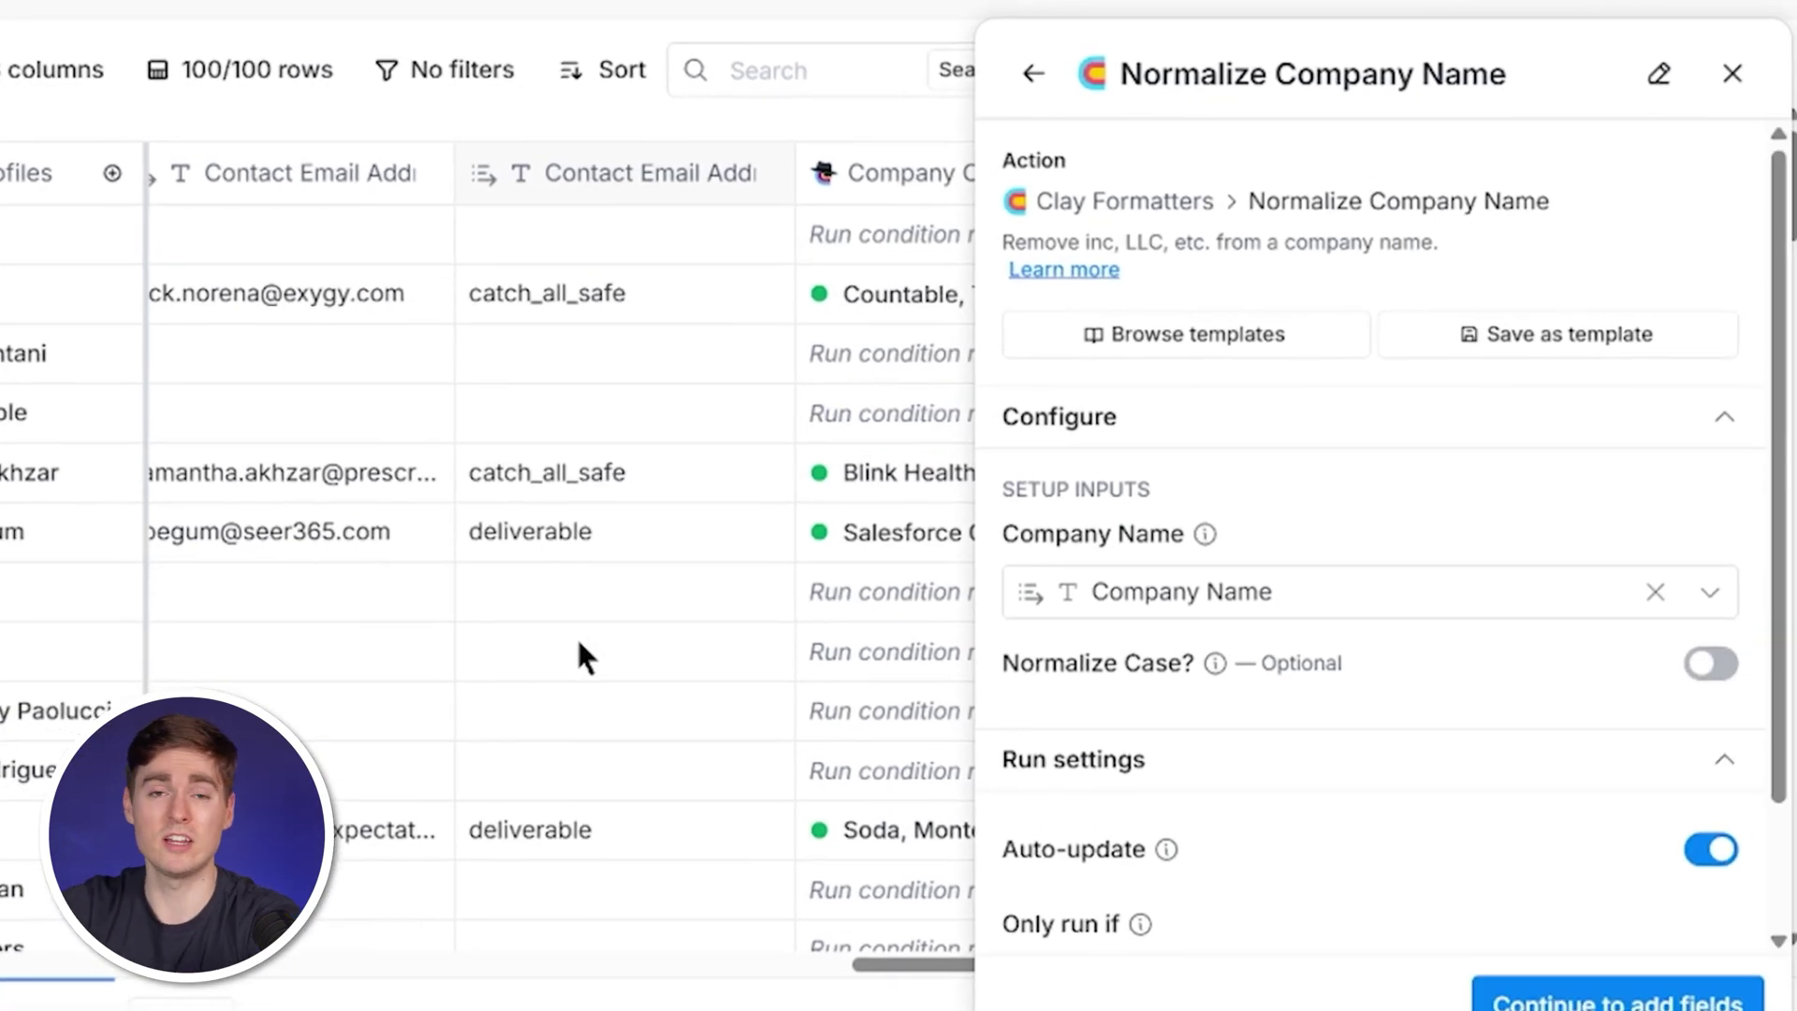
scroll(1432, 636, "down", 3)
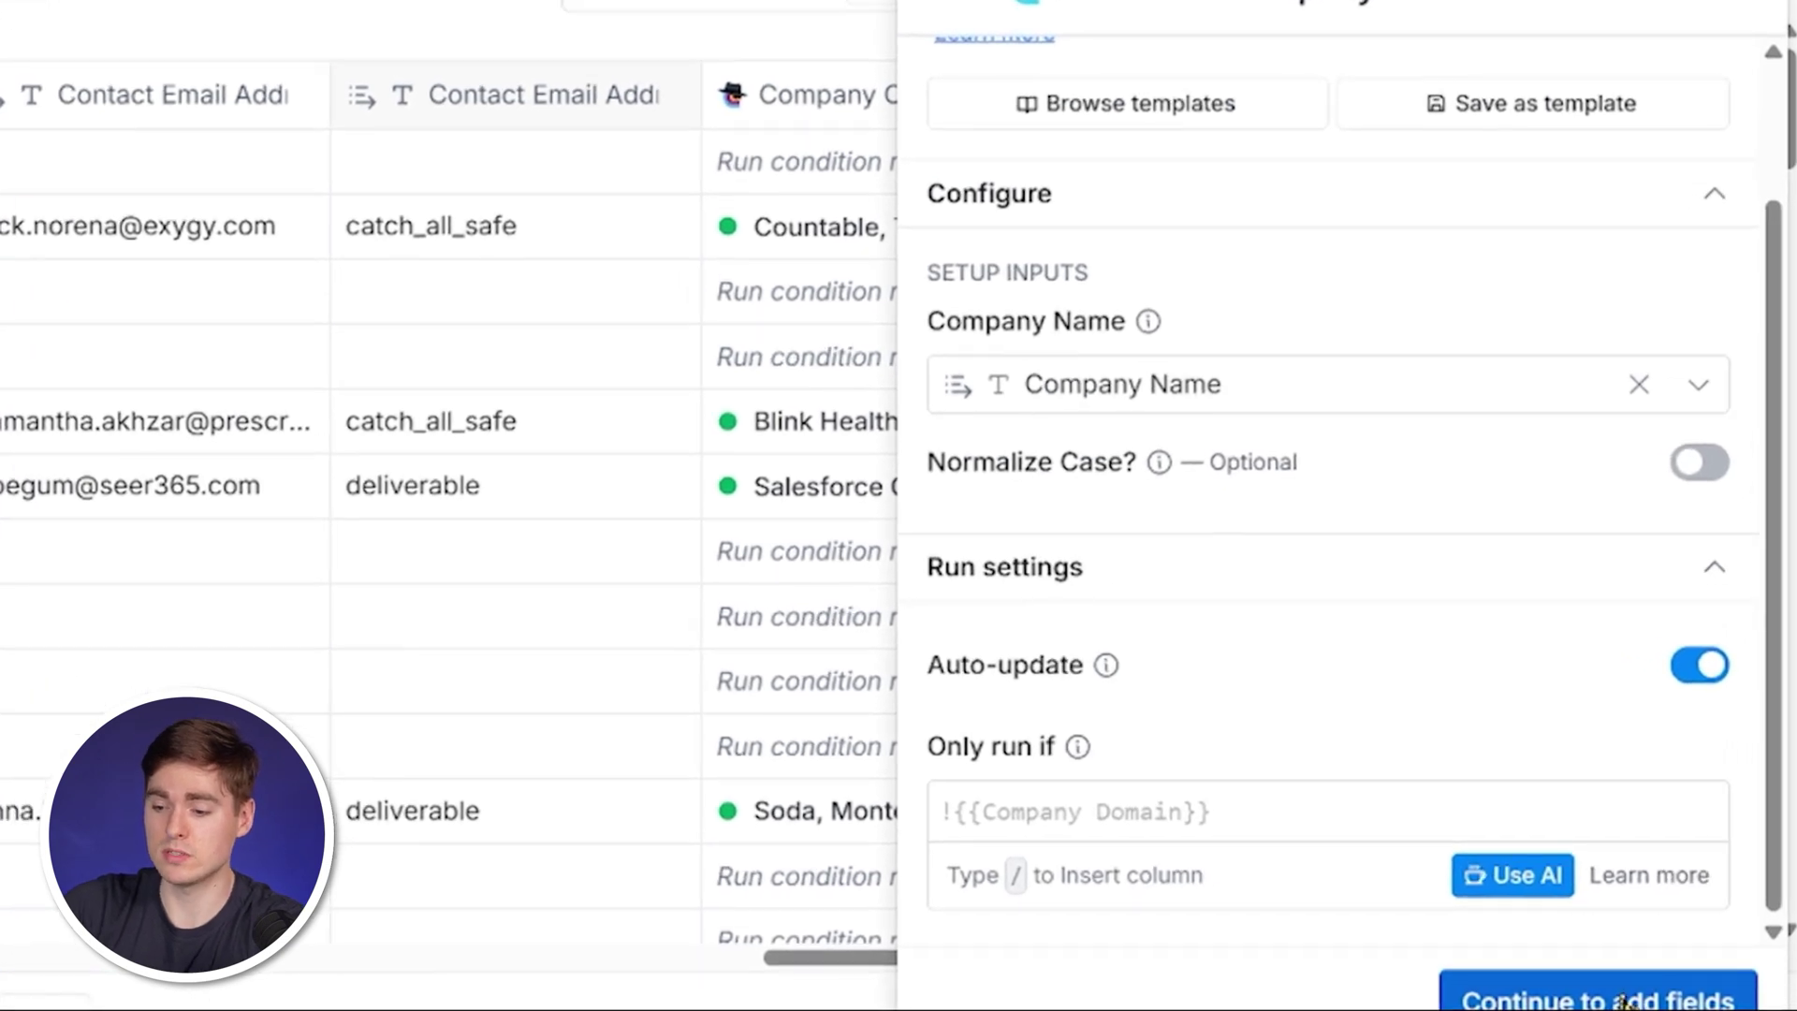
left_click(1612, 997)
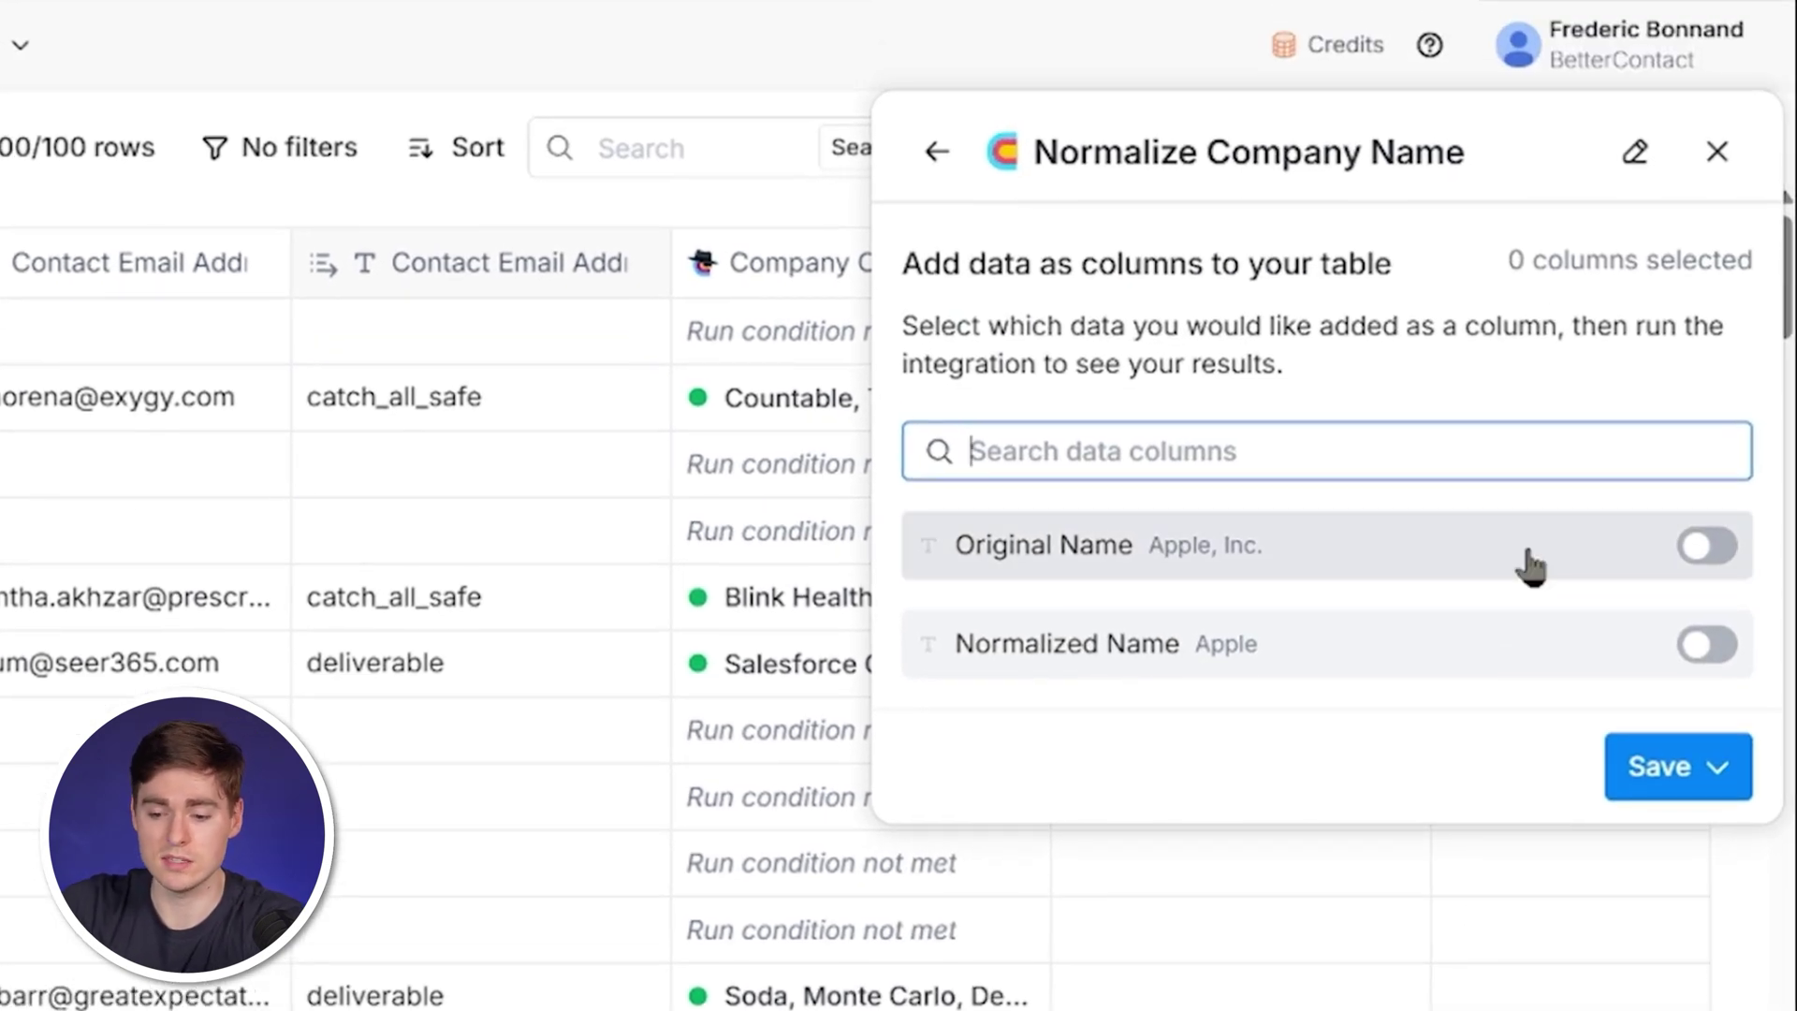
left_click(1553, 655)
left_click(1685, 763)
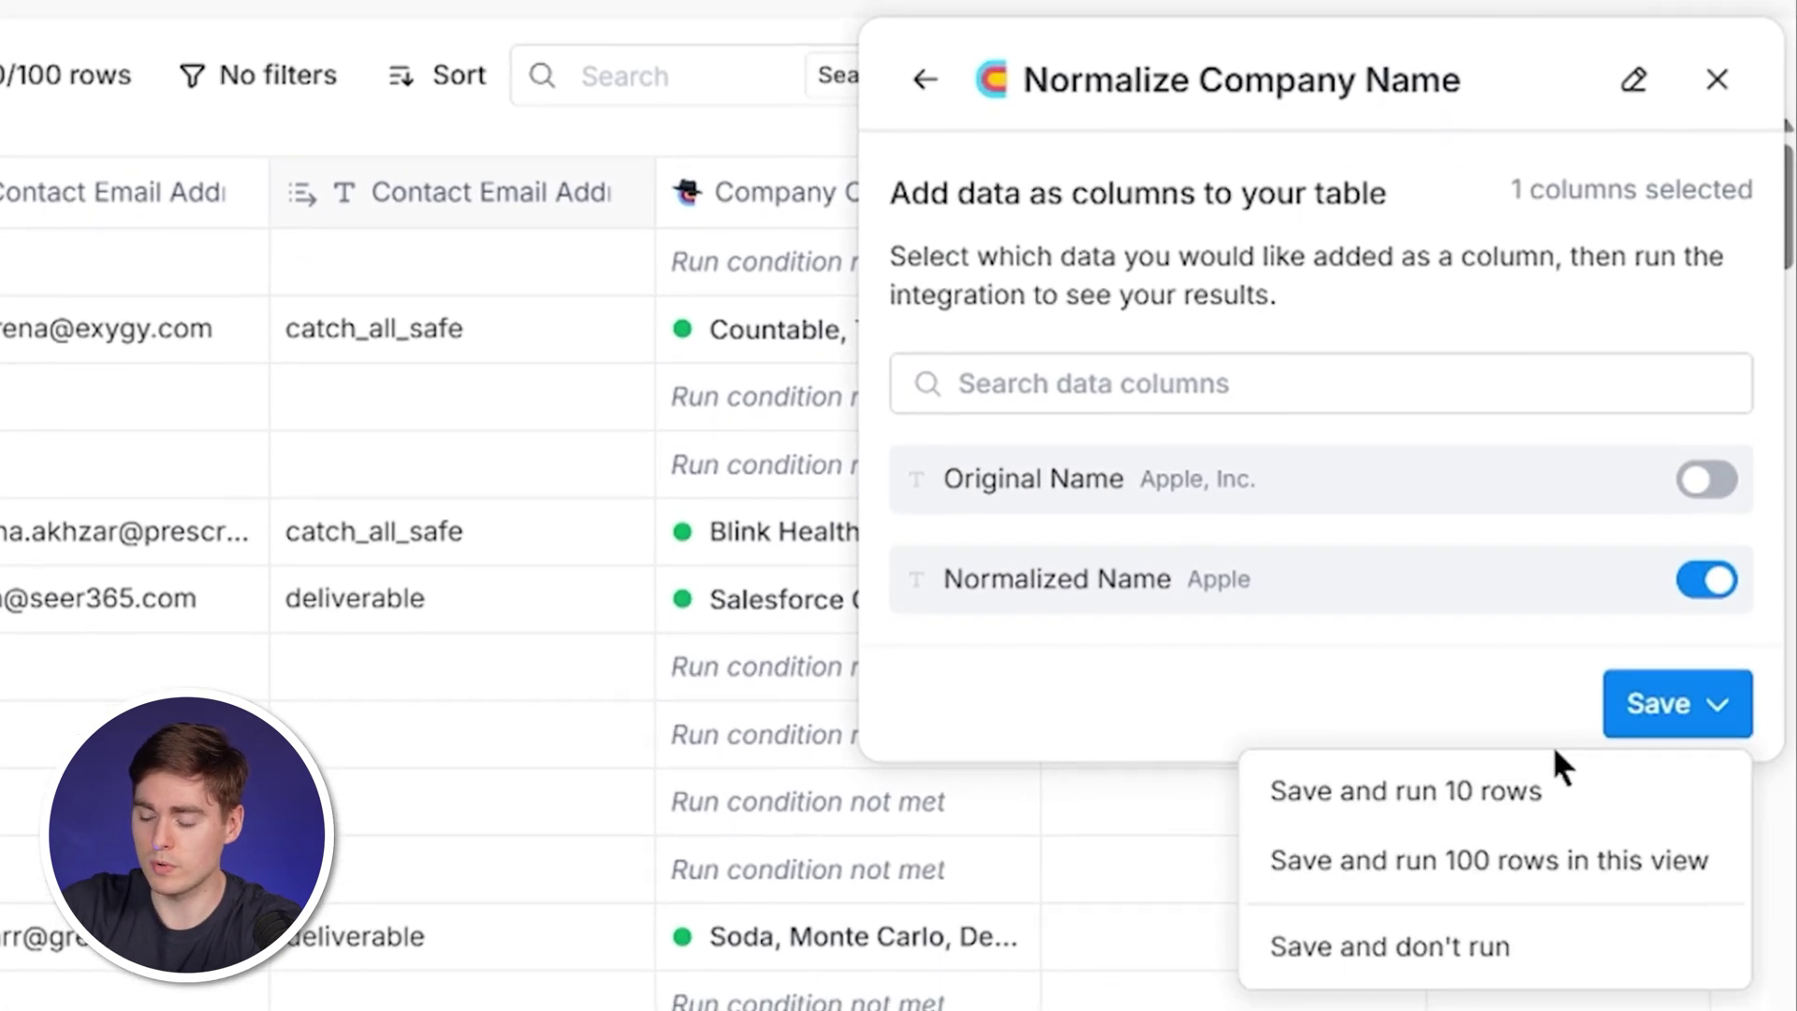
left_click(1460, 860)
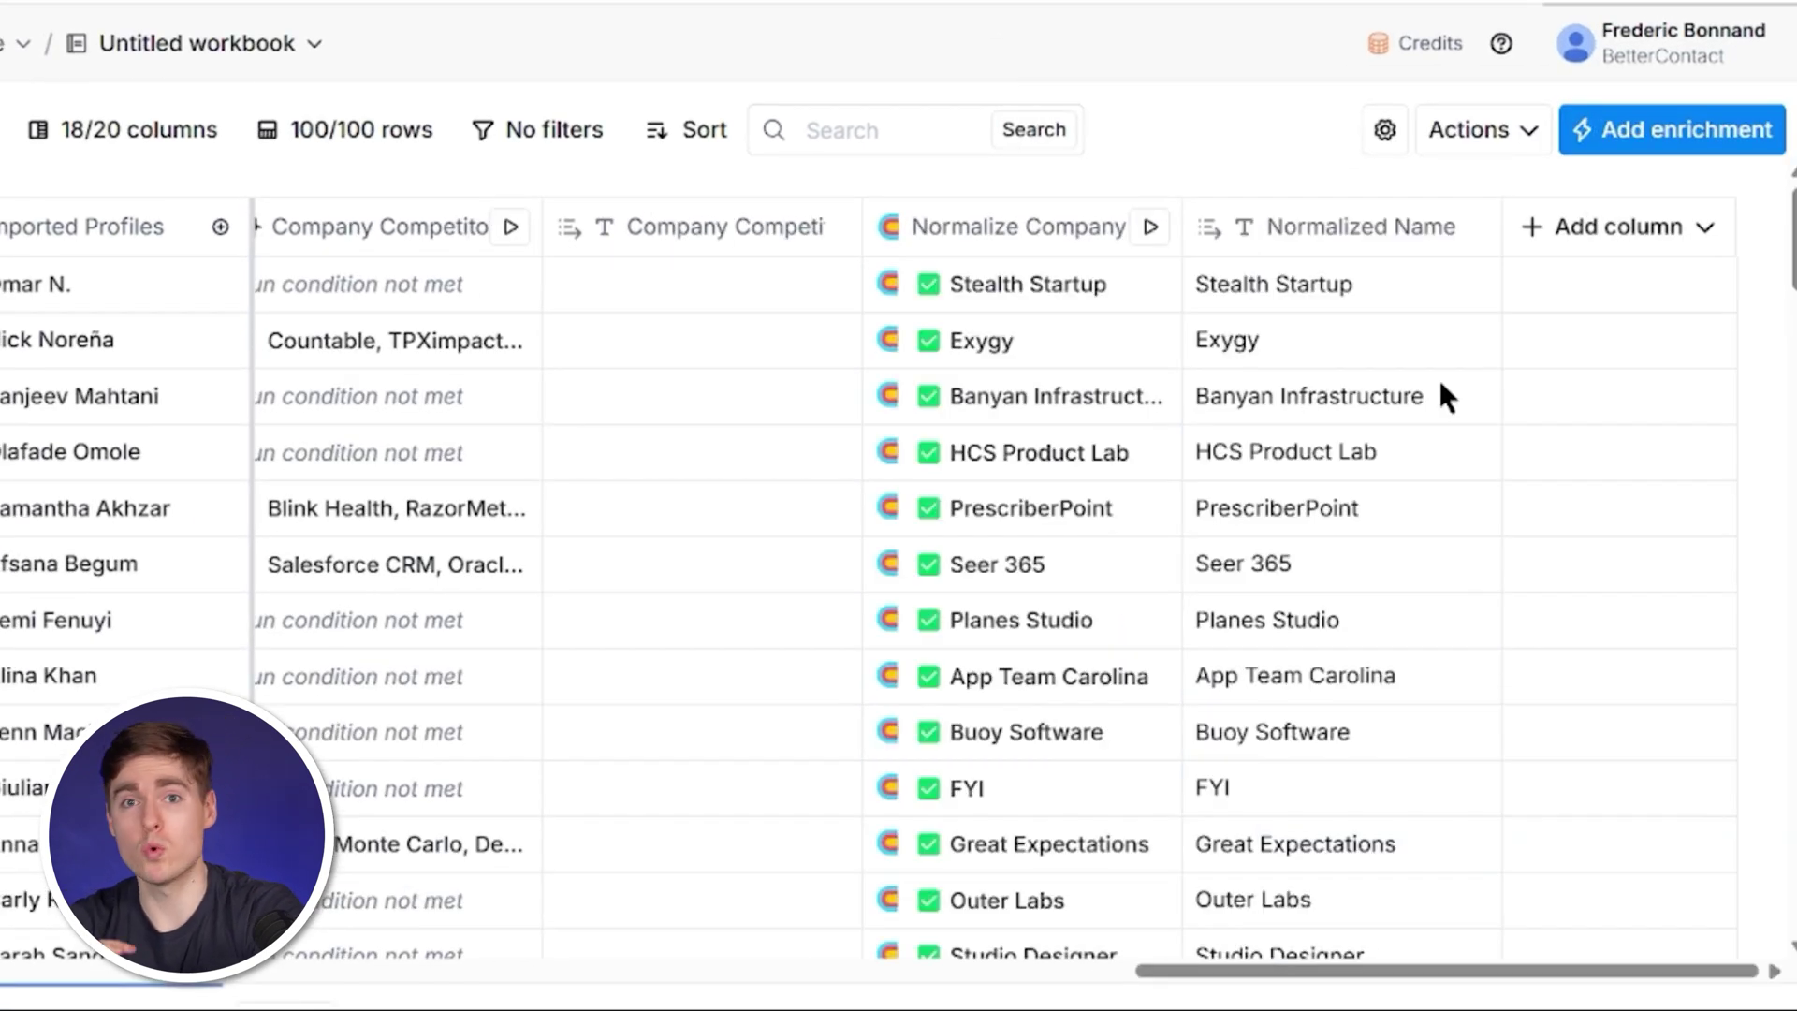
Generate a Sales Outreach formula from the pasted cold-email template, swapping the First Name placeholder for its column.
left_click(1578, 245)
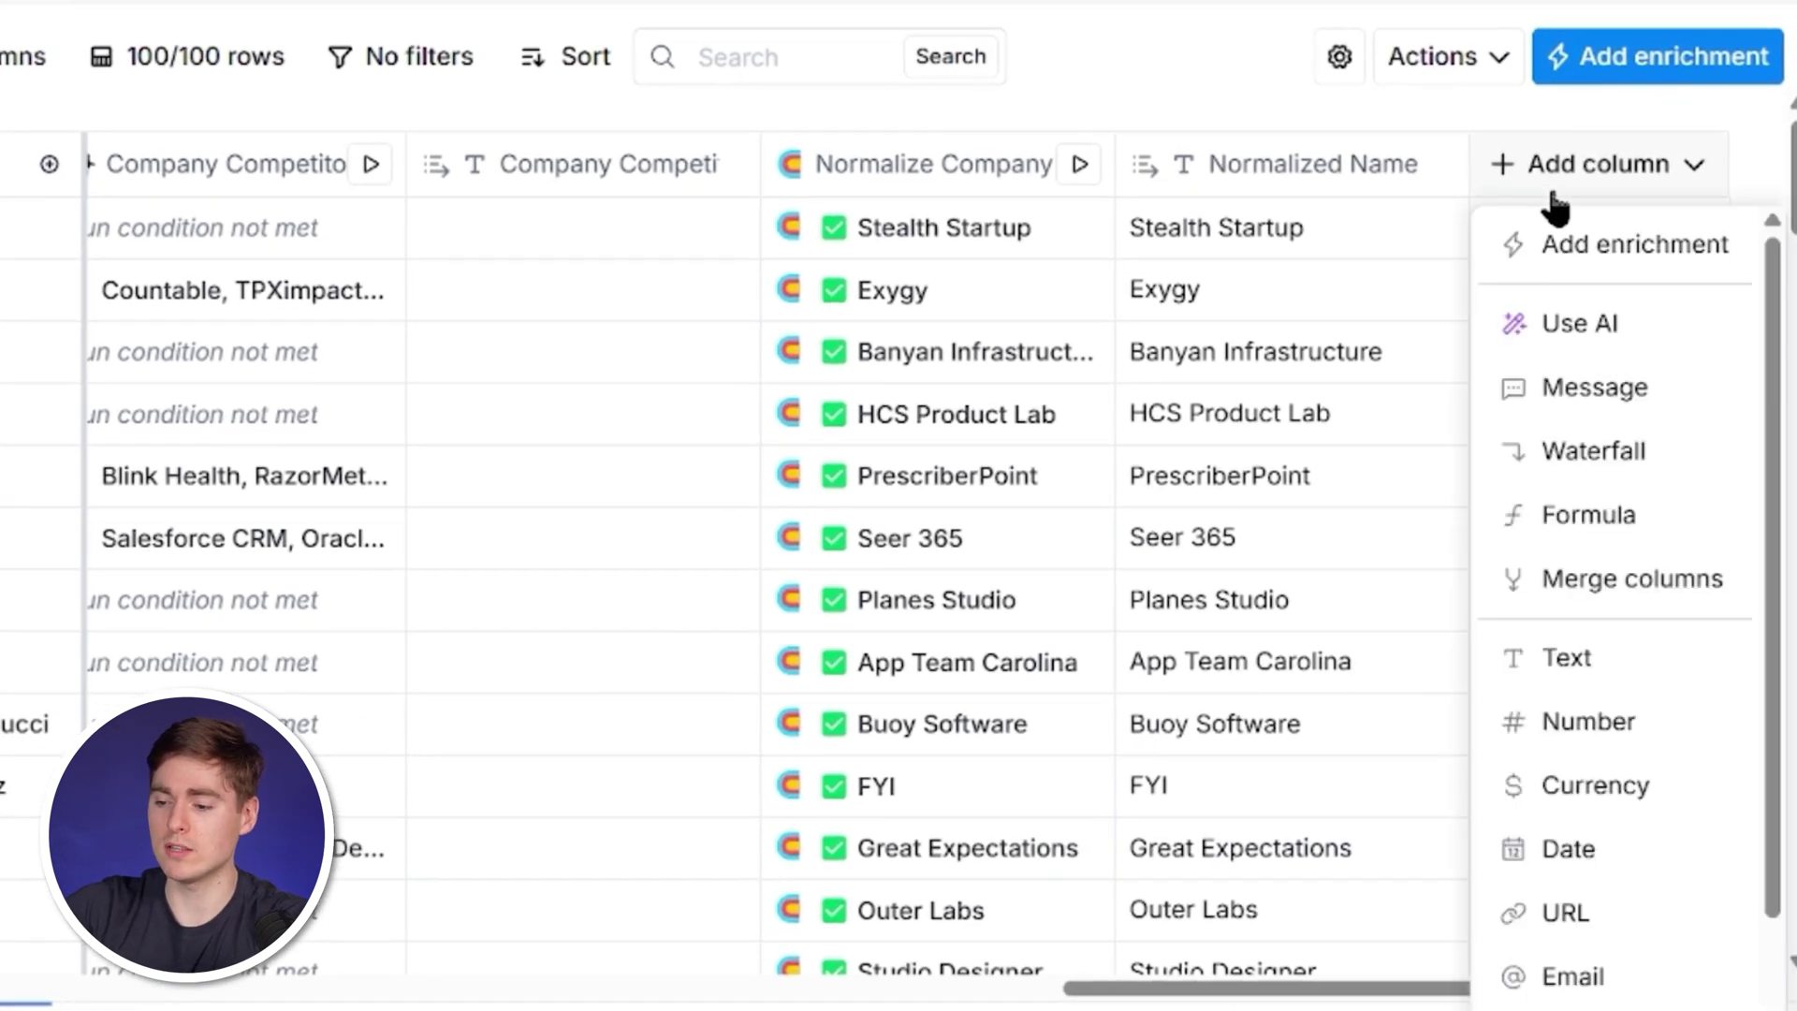
left_click(1572, 529)
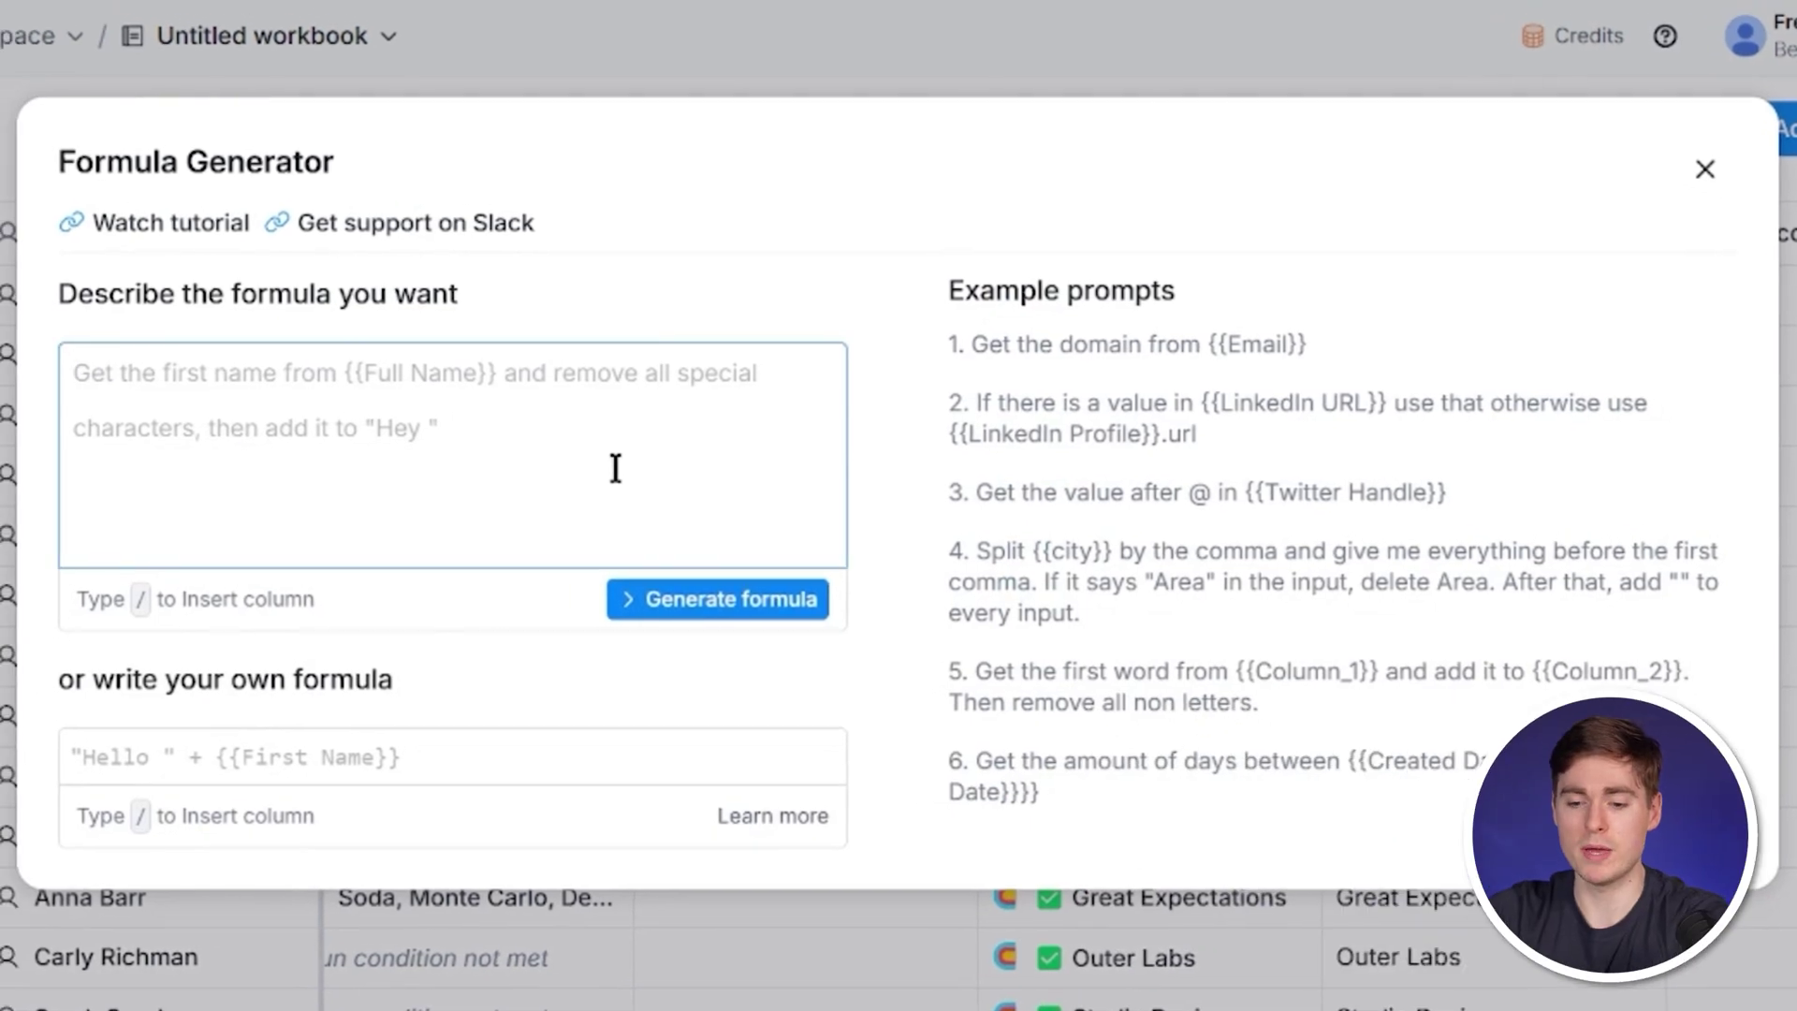
type("Hi First Name, I just saw that Company Name has a free trial.  Companies like Competitors increased their free-to-paid ratio by 19% implementing a new strategy.  Want me to send over a step-by-step guide explaining it?  Best, Roman")
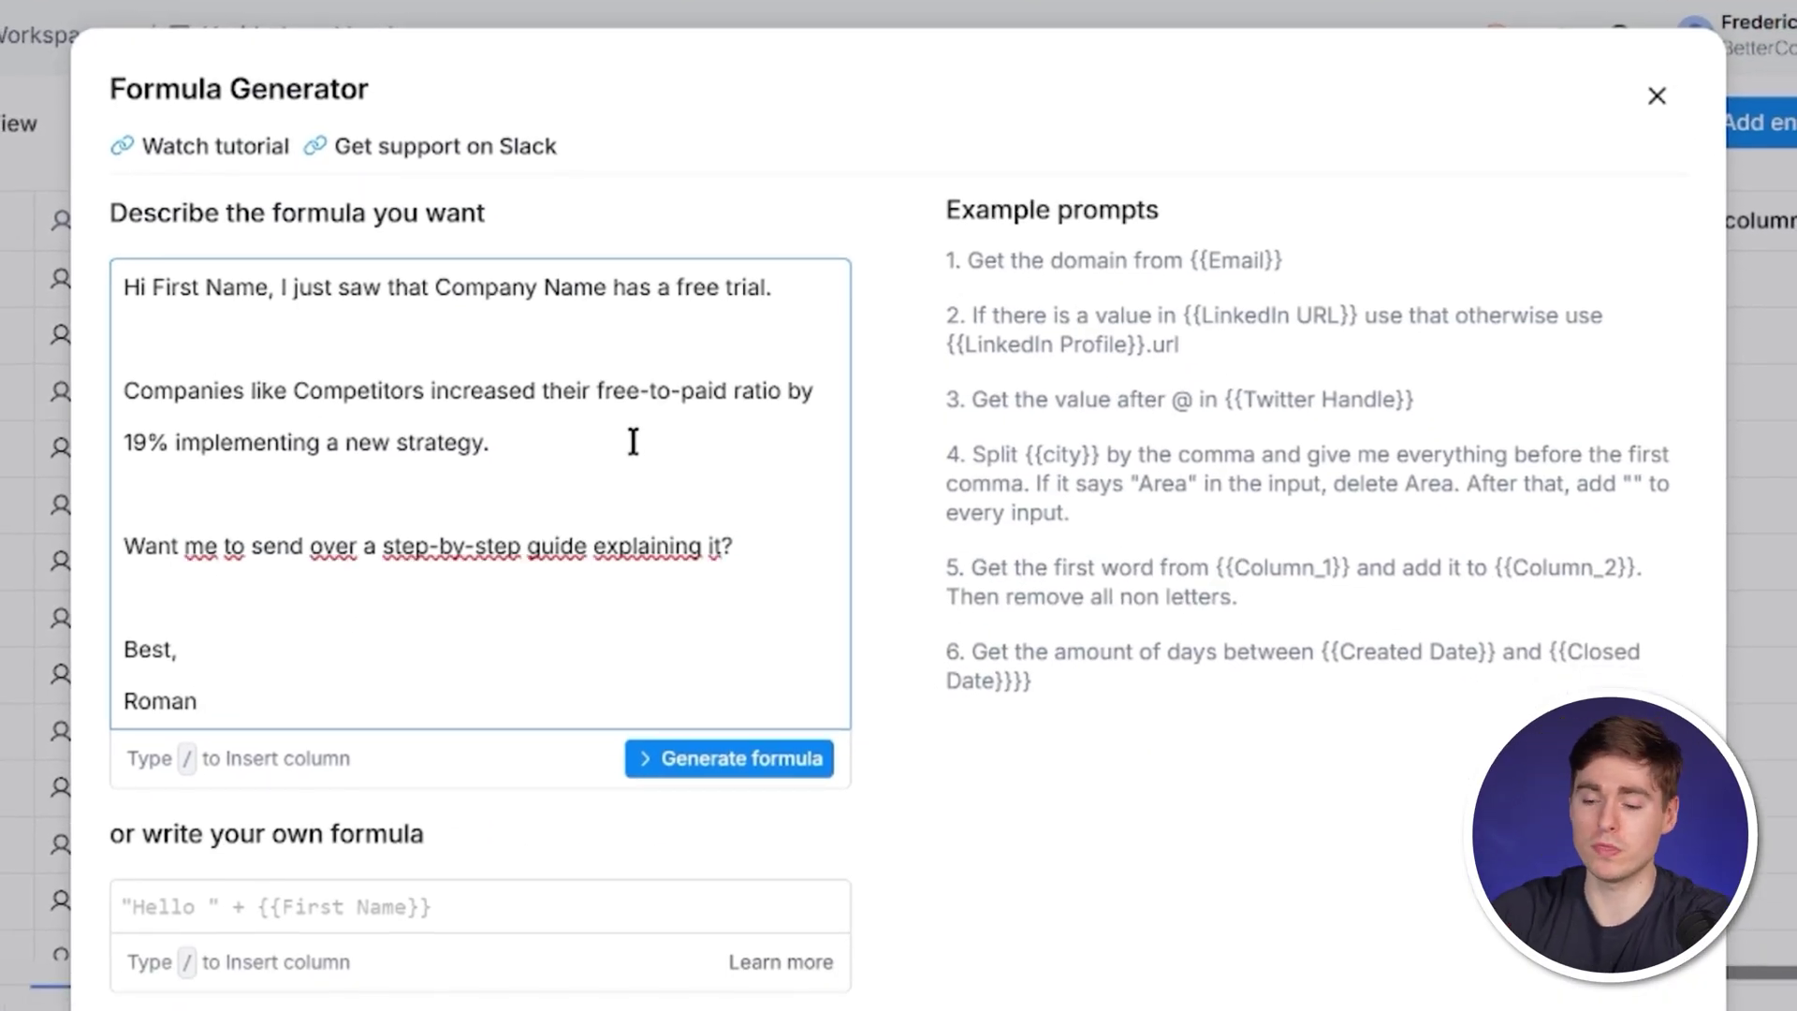
left_click_drag(153, 286, 270, 286)
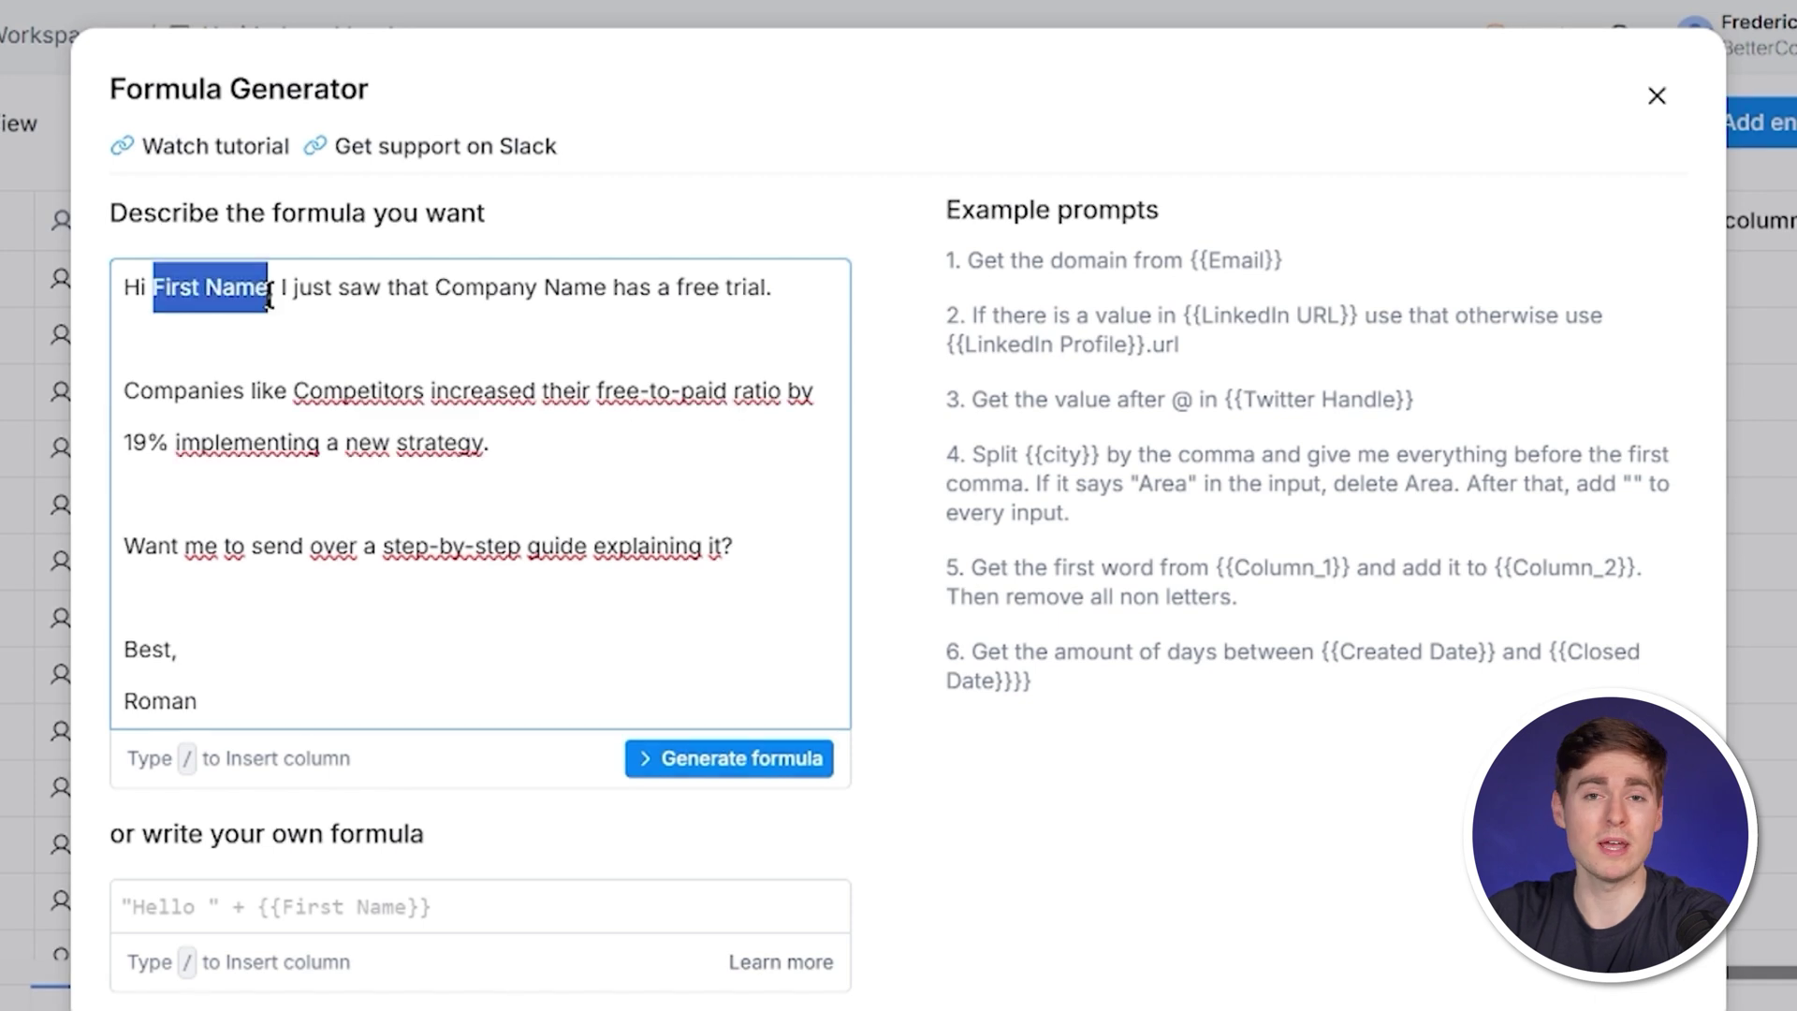
left_click(680, 859)
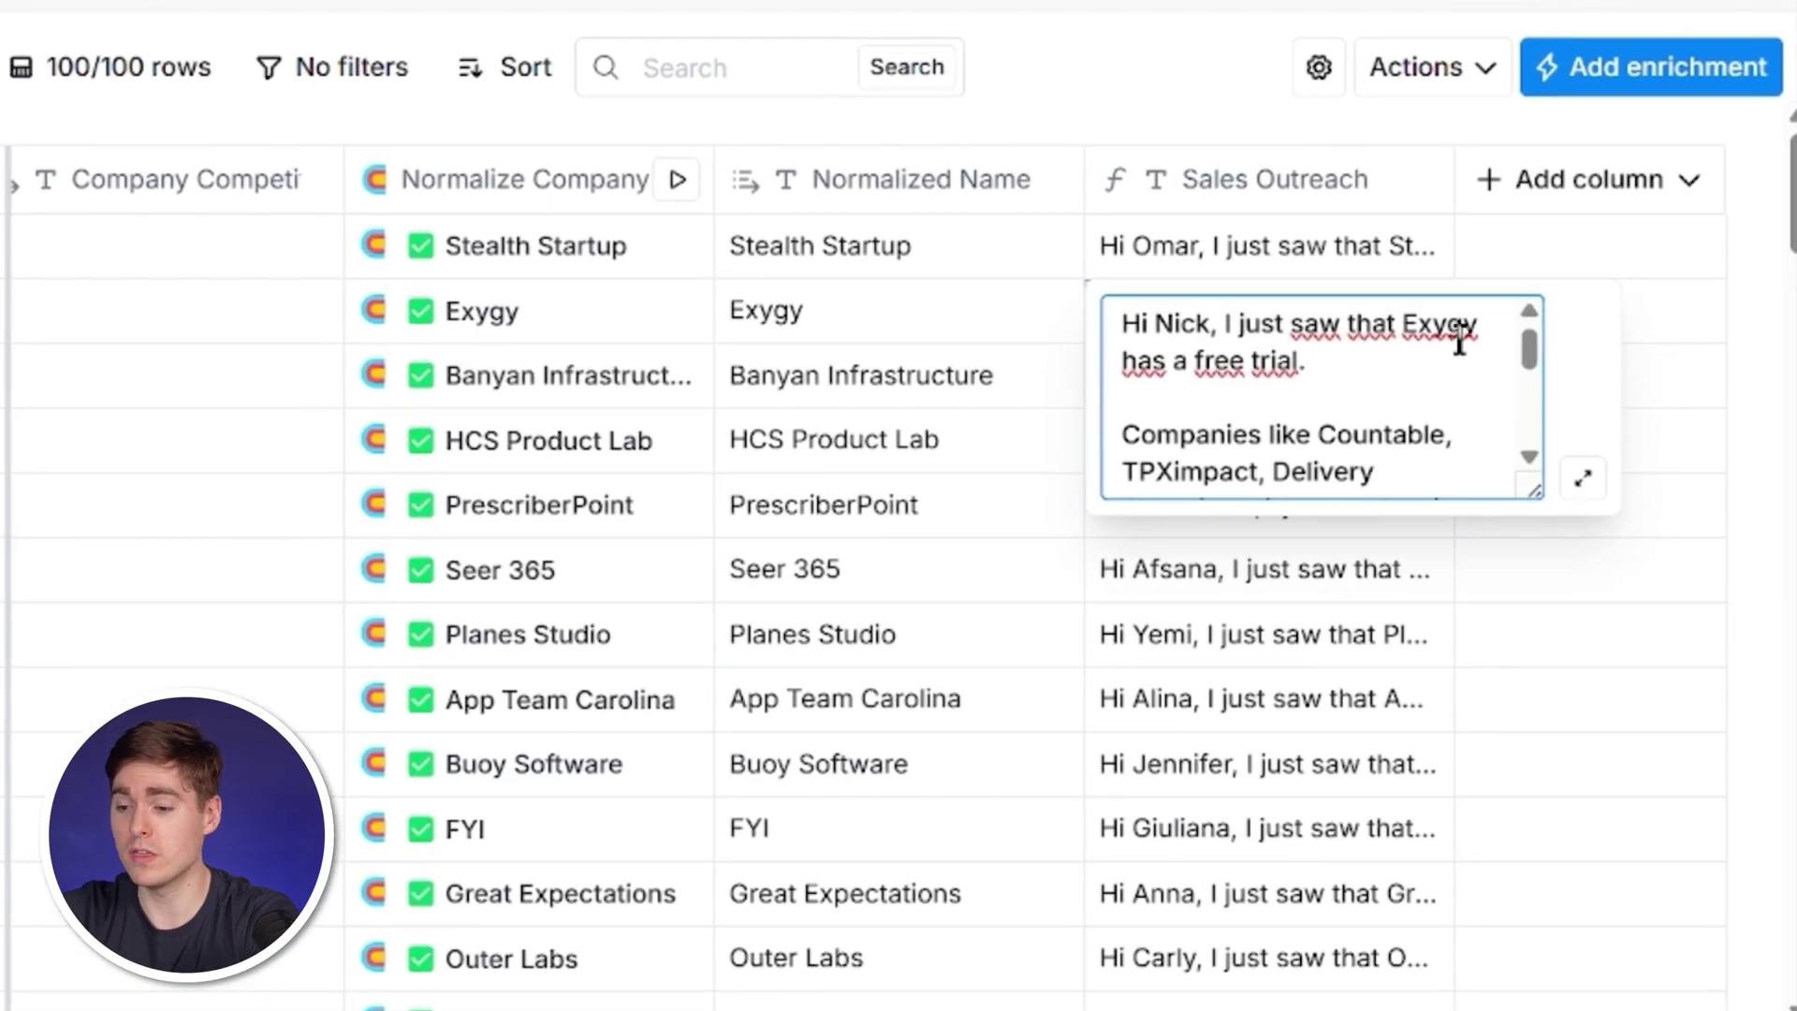
scroll(1460, 341, "down", 3)
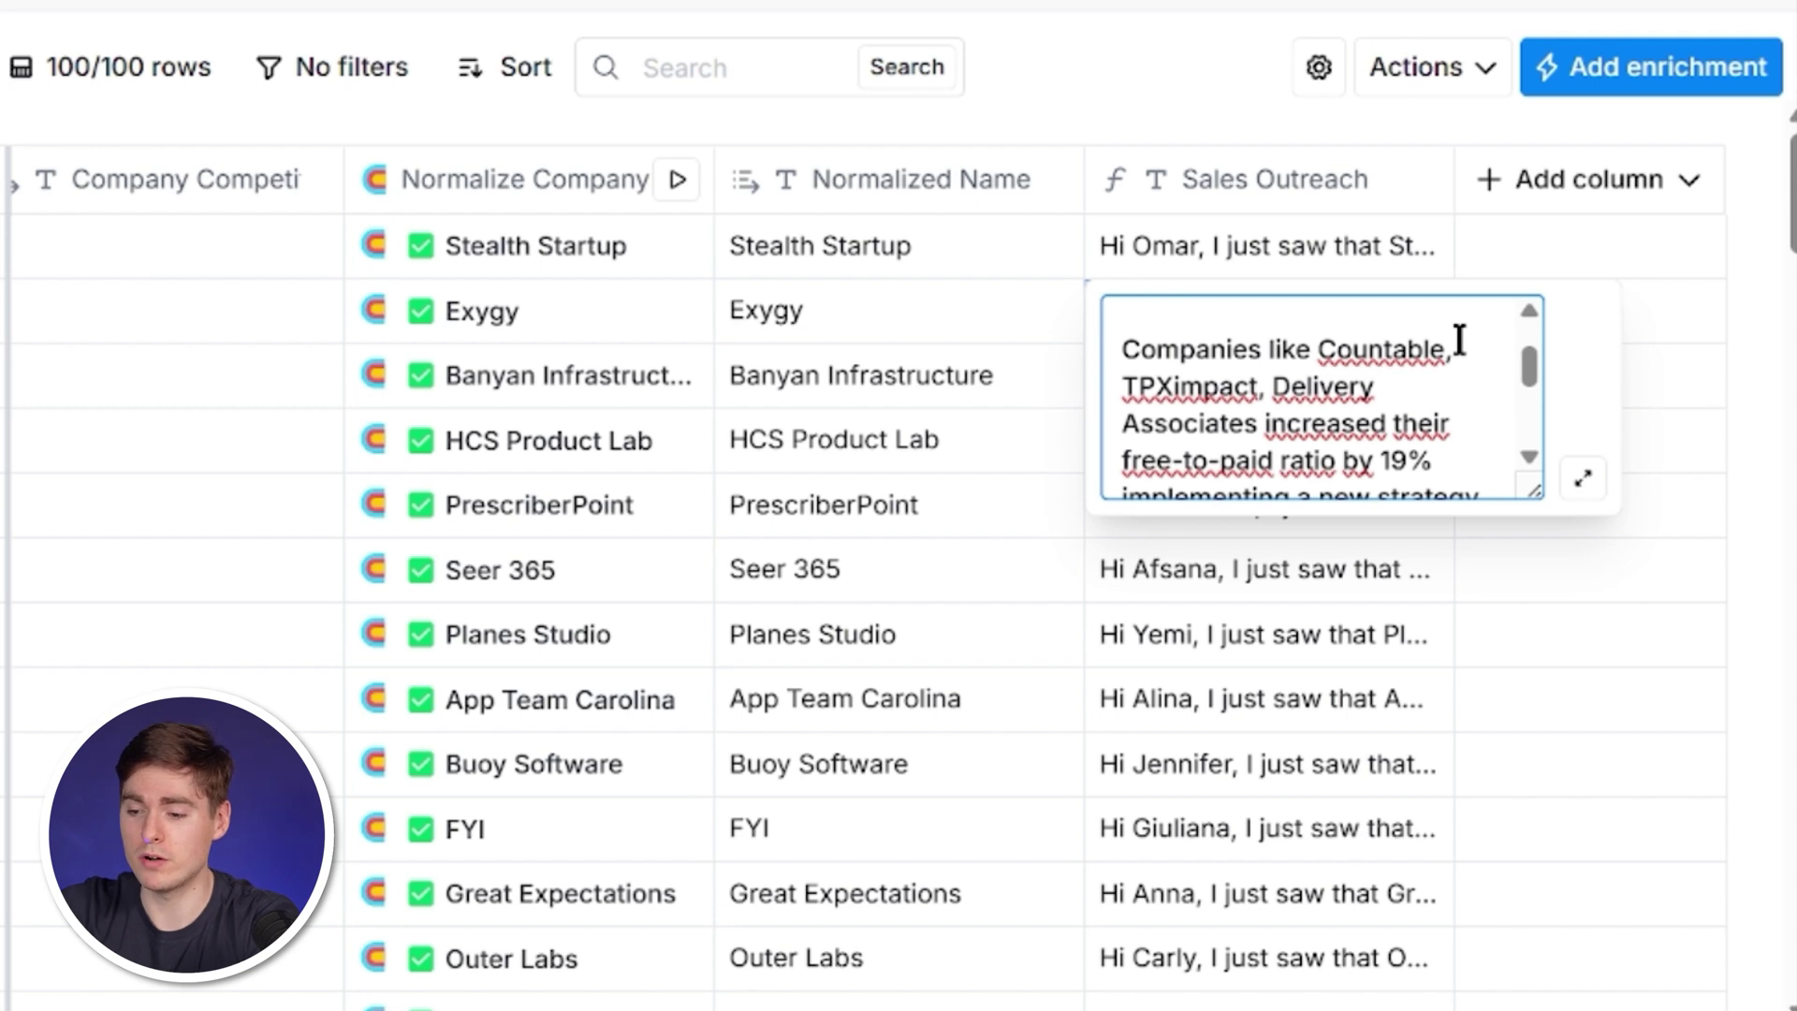
scroll(1460, 339, "down", 3)
key("Escape")
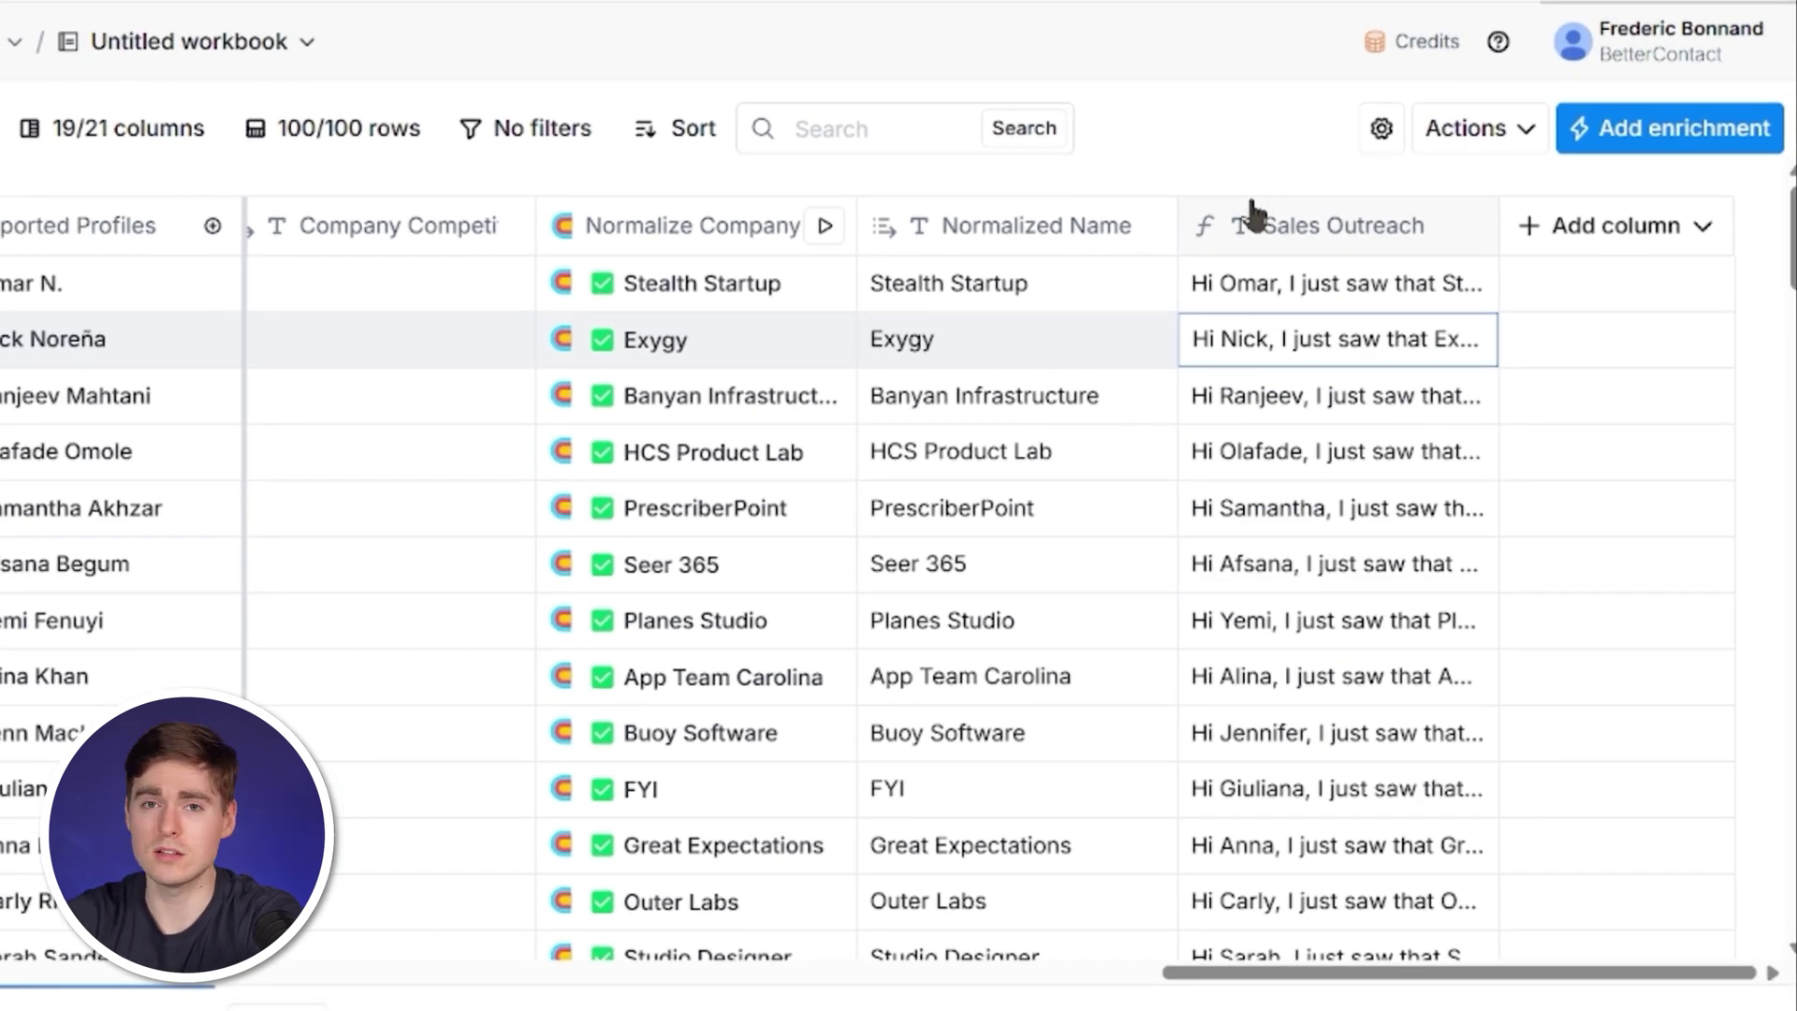
Search the enrichments for 'smartl' and choose Smartlead.ai's Add Lead to Campaign action.
left_click(1616, 226)
left_click(1713, 300)
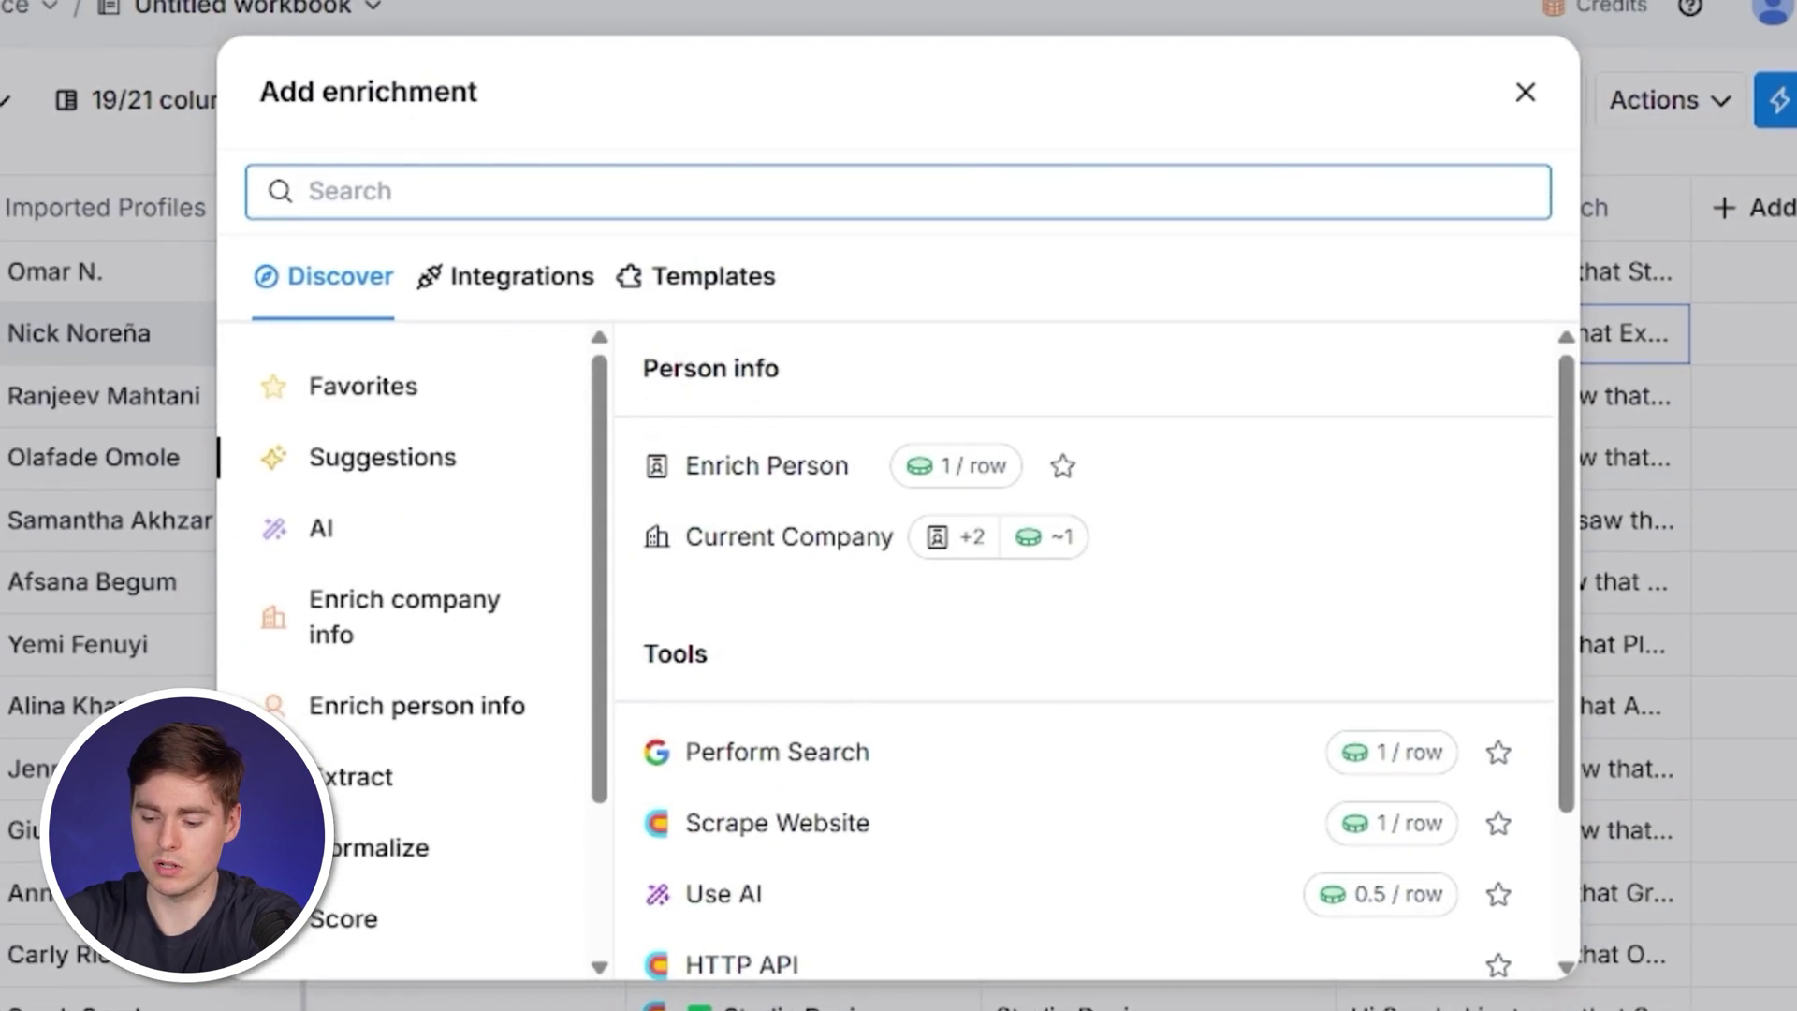
type("smartl")
scroll(1212, 693, "down", 3)
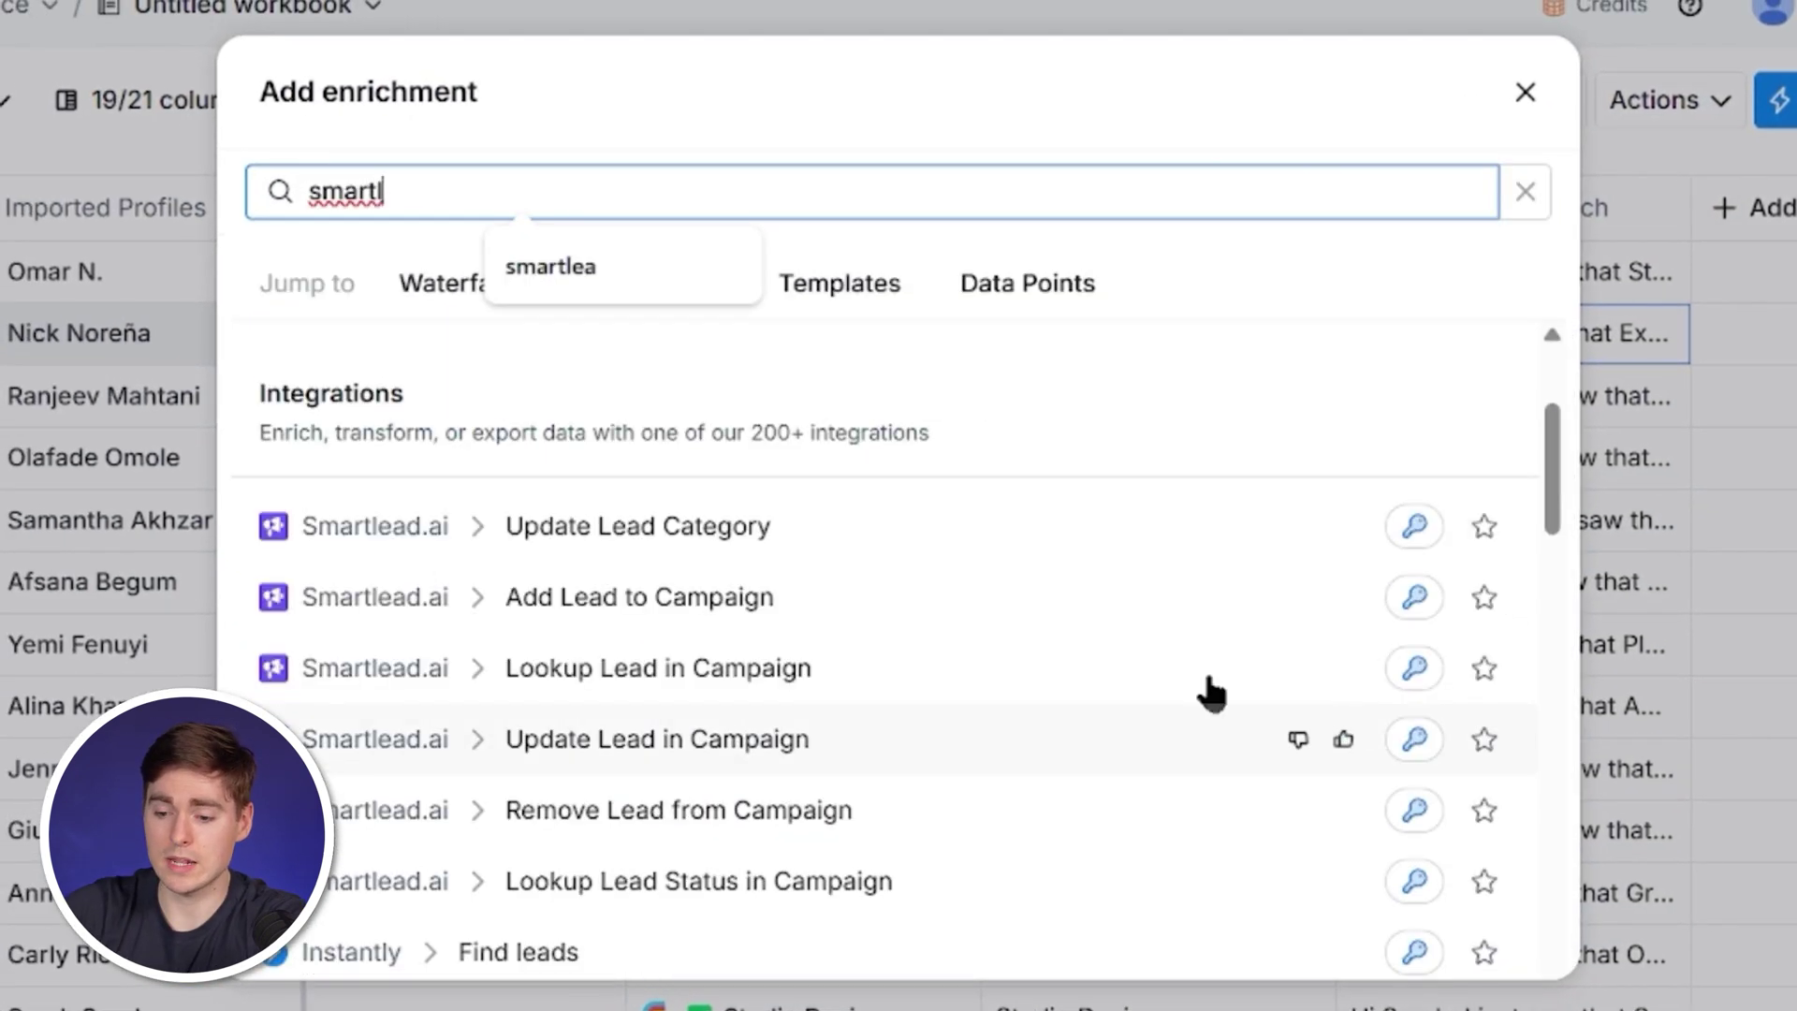
left_click(1159, 585)
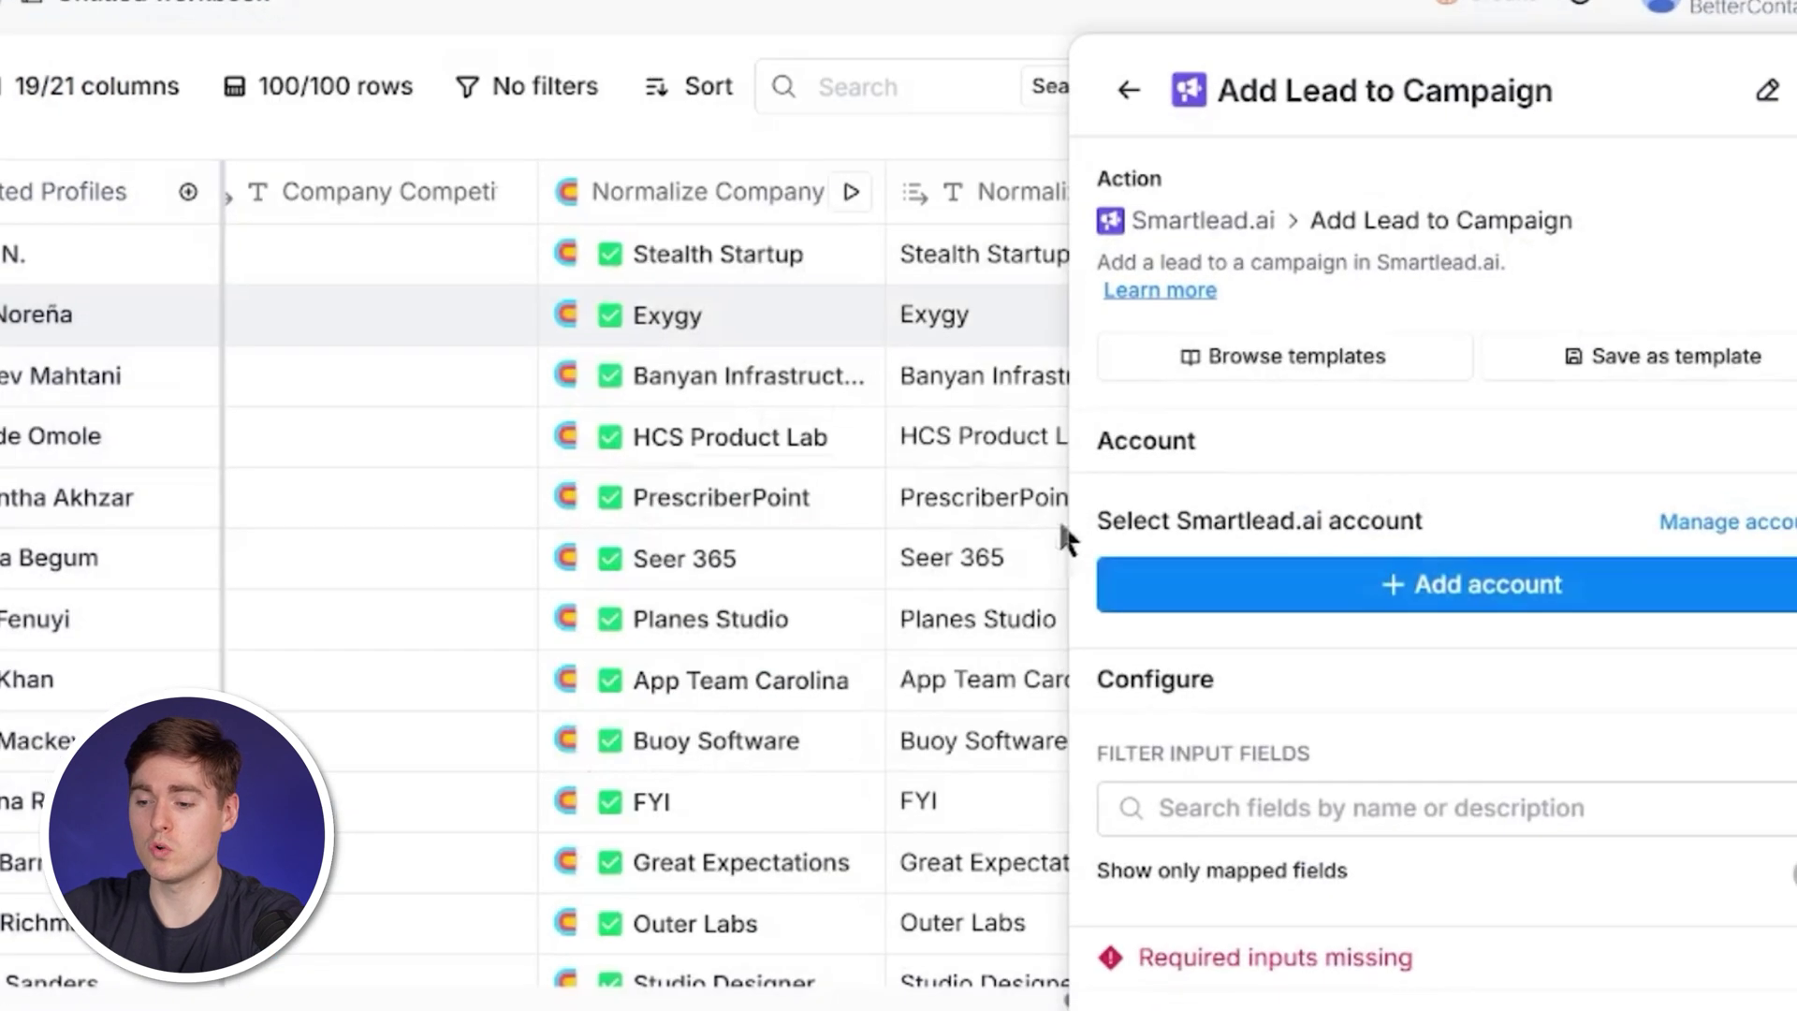